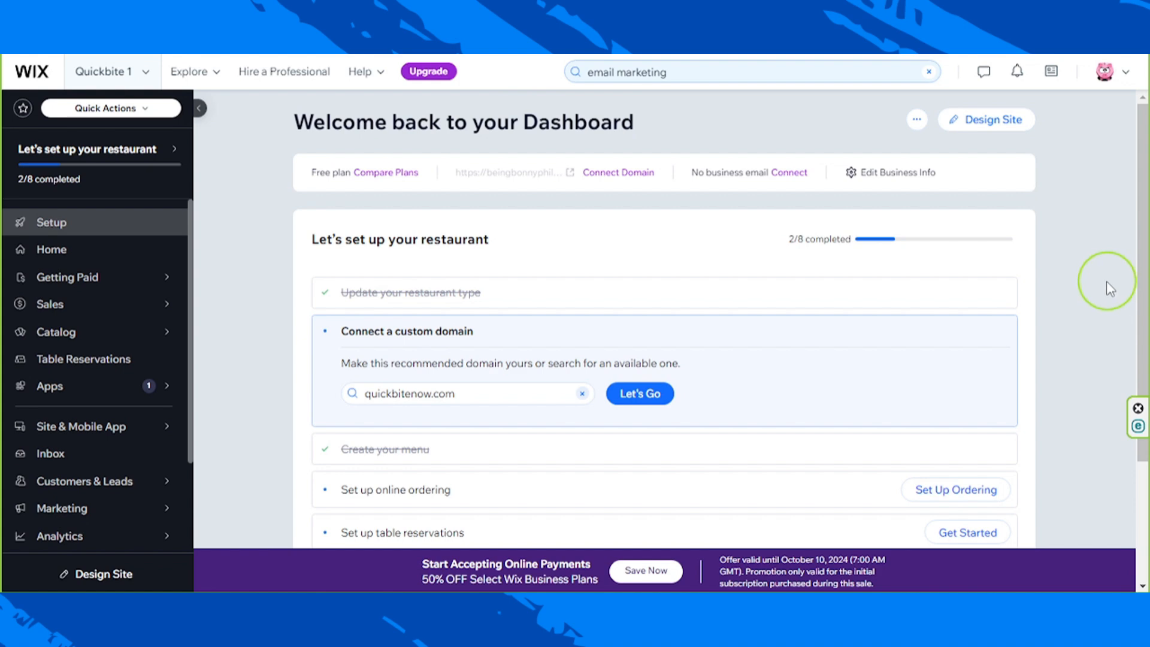
Find Email Marketing through the dashboard search, open it, and bring up the full collection of email templates.
click(684, 70)
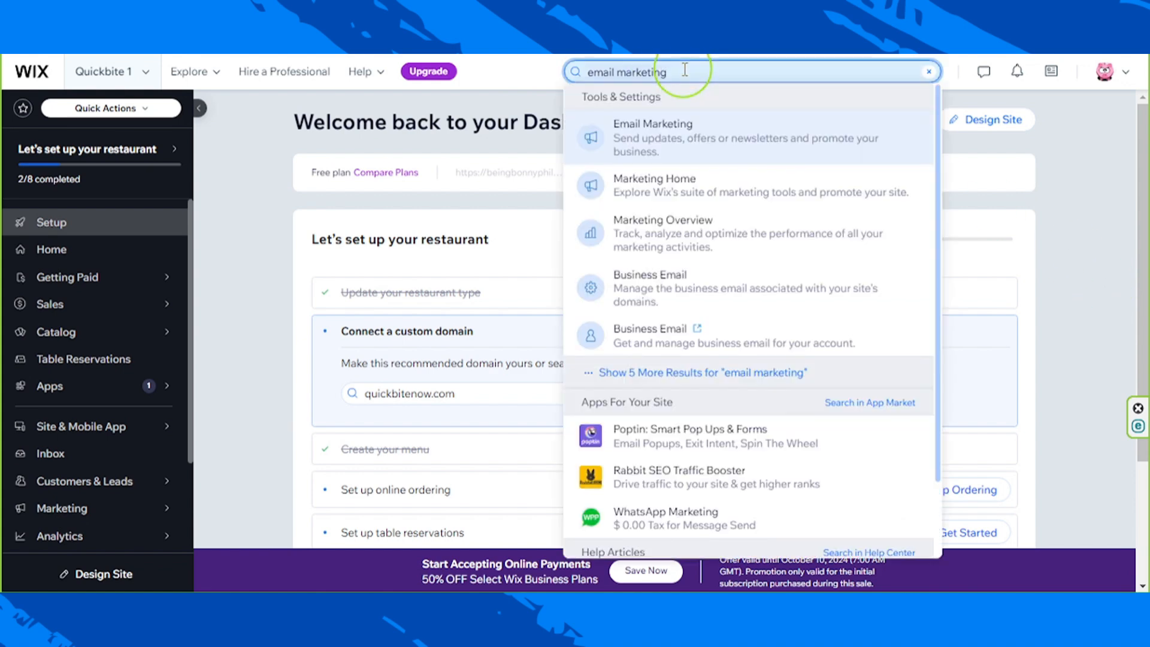
click(704, 154)
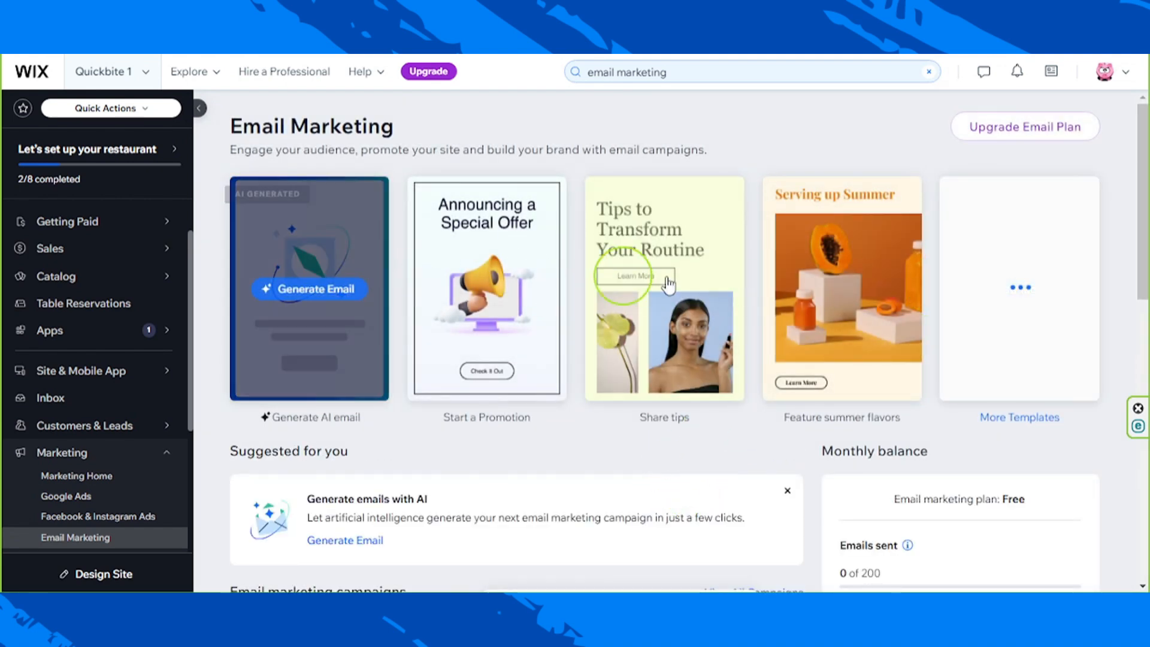
mouse_move(854, 280)
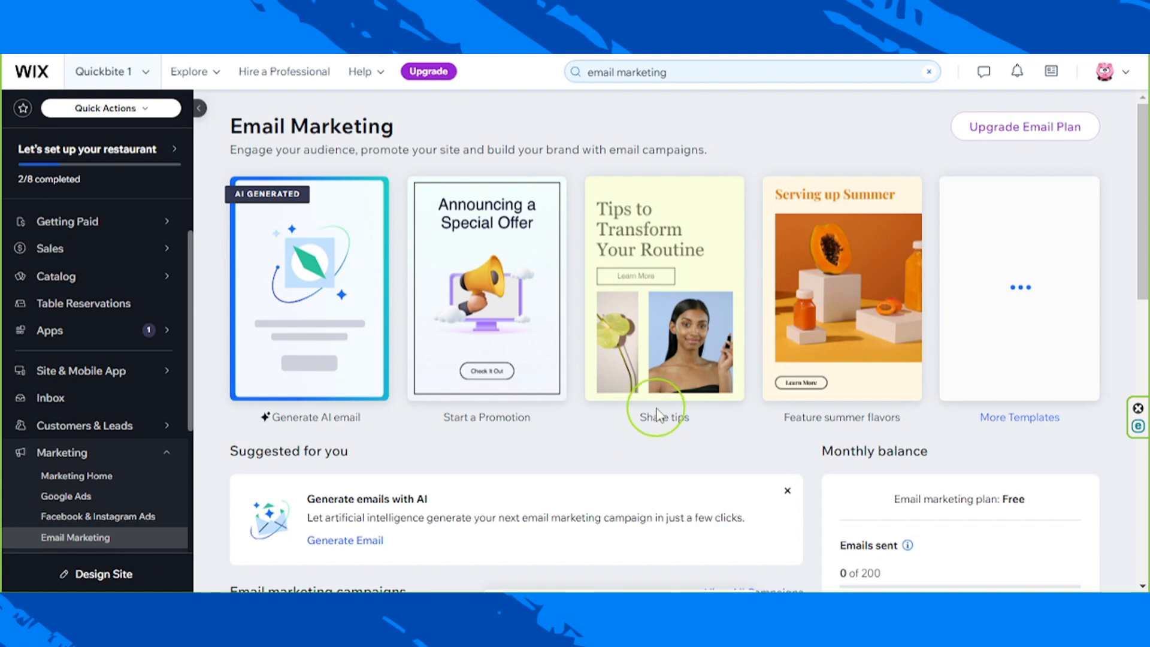
mouse_move(1052, 288)
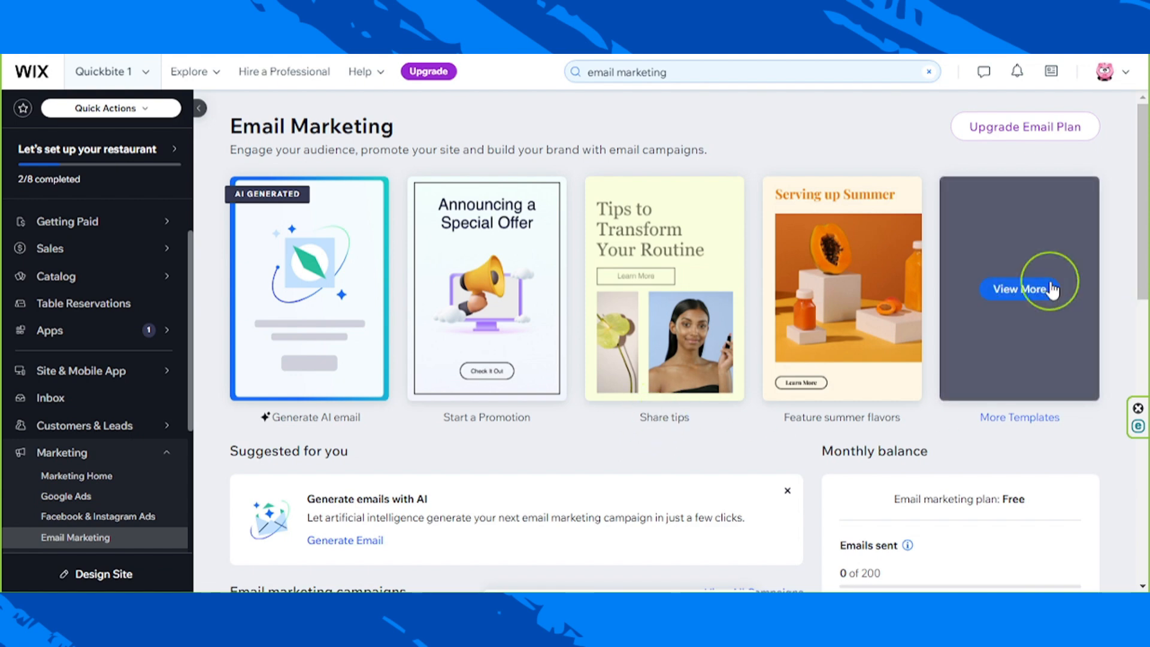
click(1016, 291)
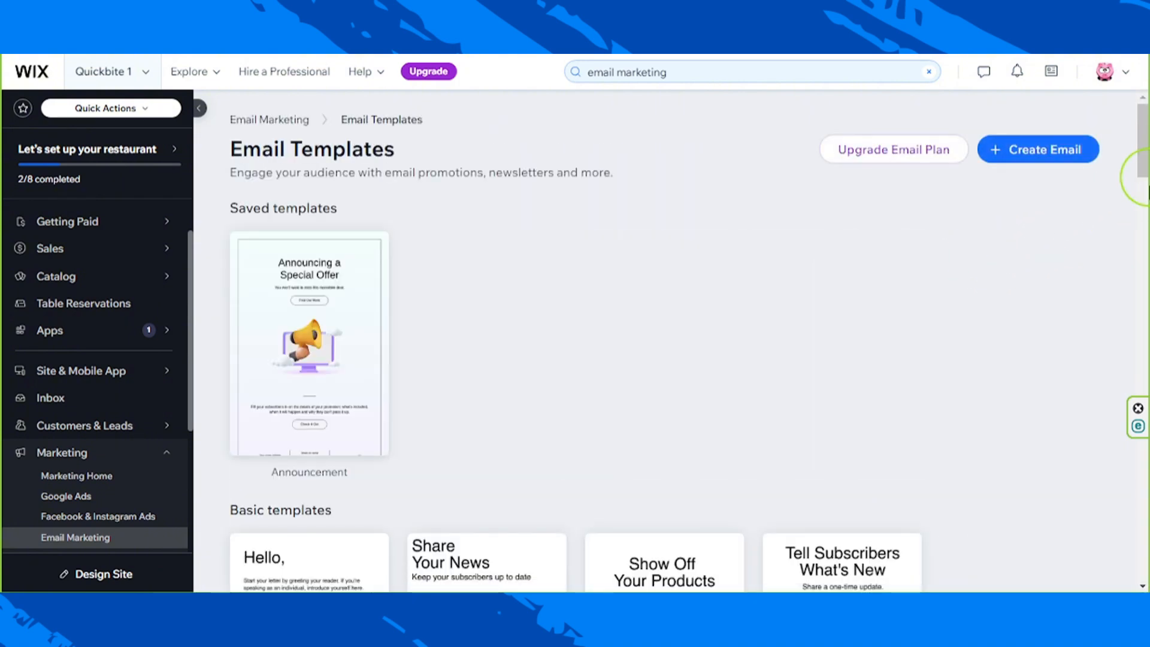
Browse the email templates, start creating your own email instead, and dismiss the tip about saving the campaign as a template.
drag(1148, 191, 1147, 341)
click(1028, 310)
drag(1148, 156, 1149, 235)
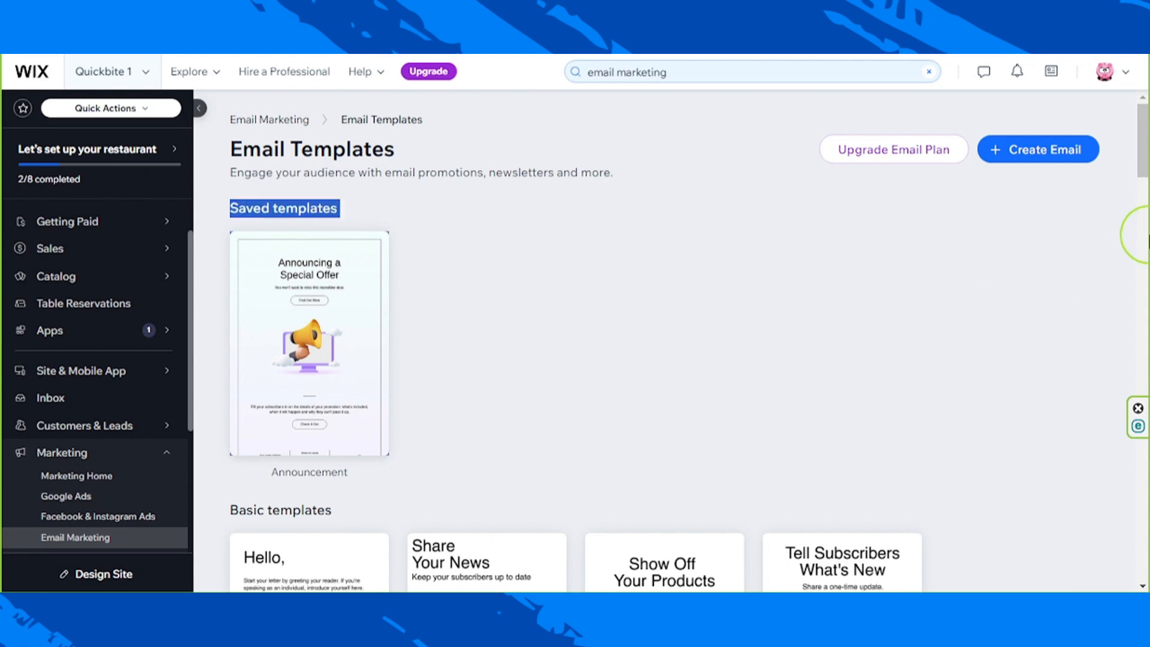
drag(1142, 150, 1129, 577)
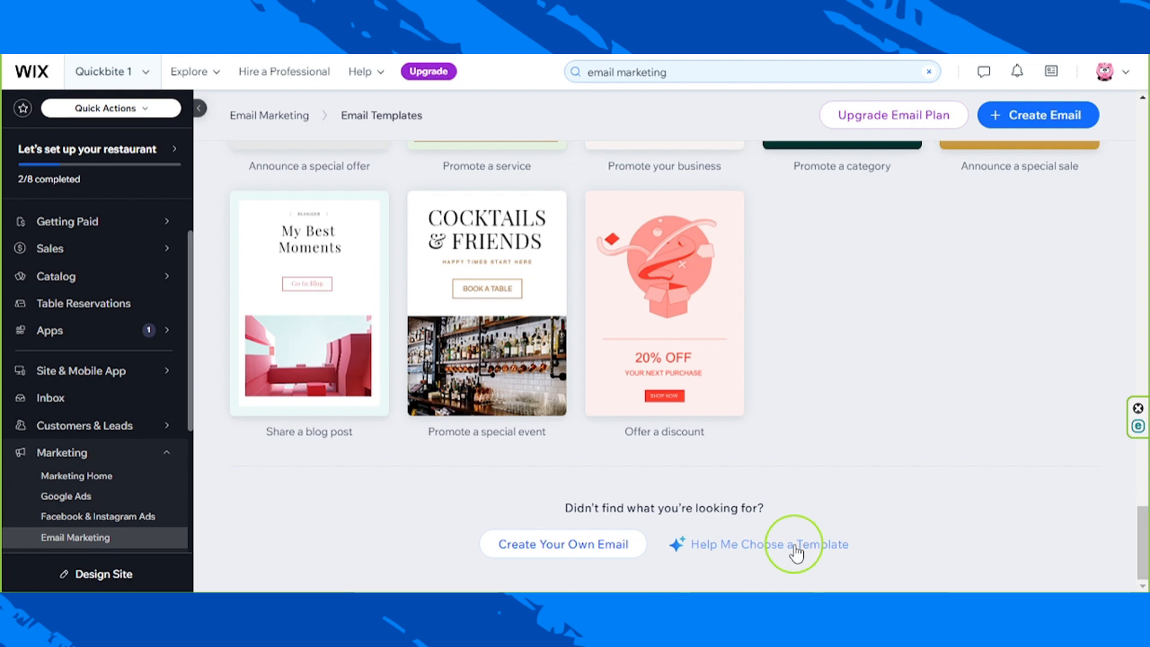
click(564, 547)
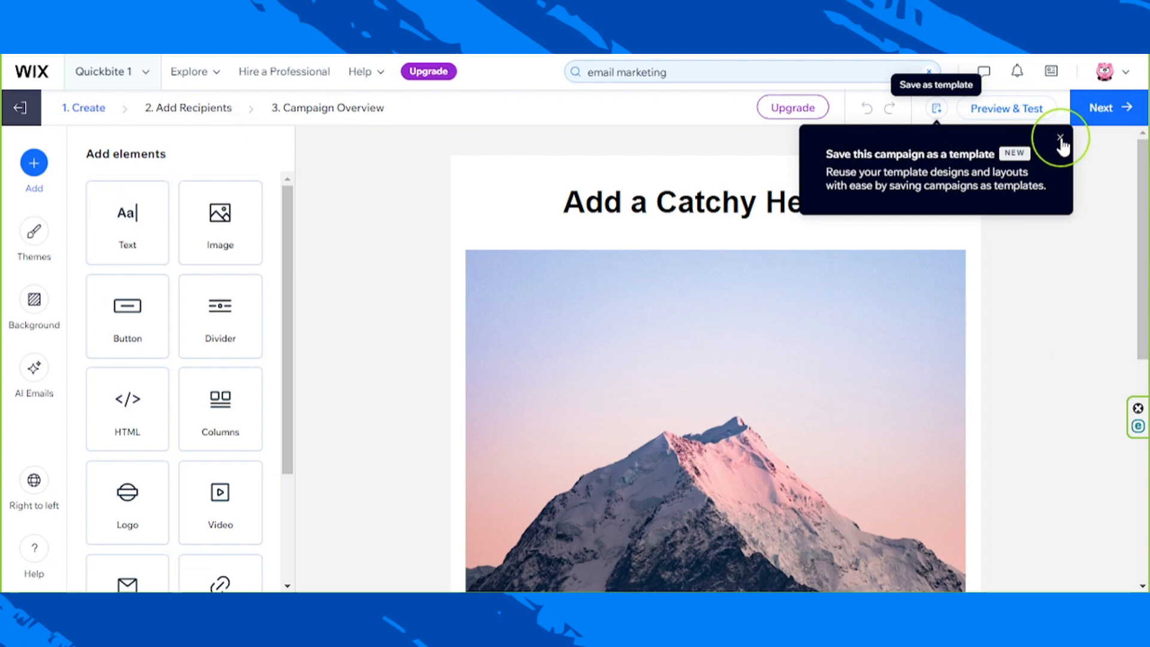
click(1060, 139)
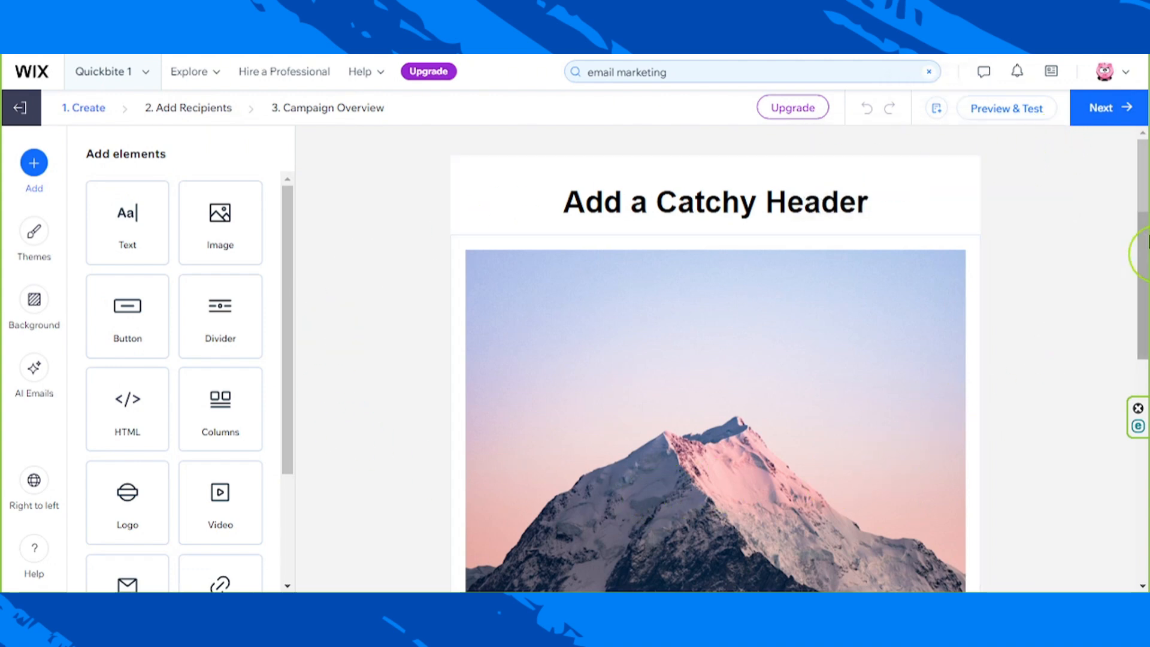
drag(1142, 249, 1145, 174)
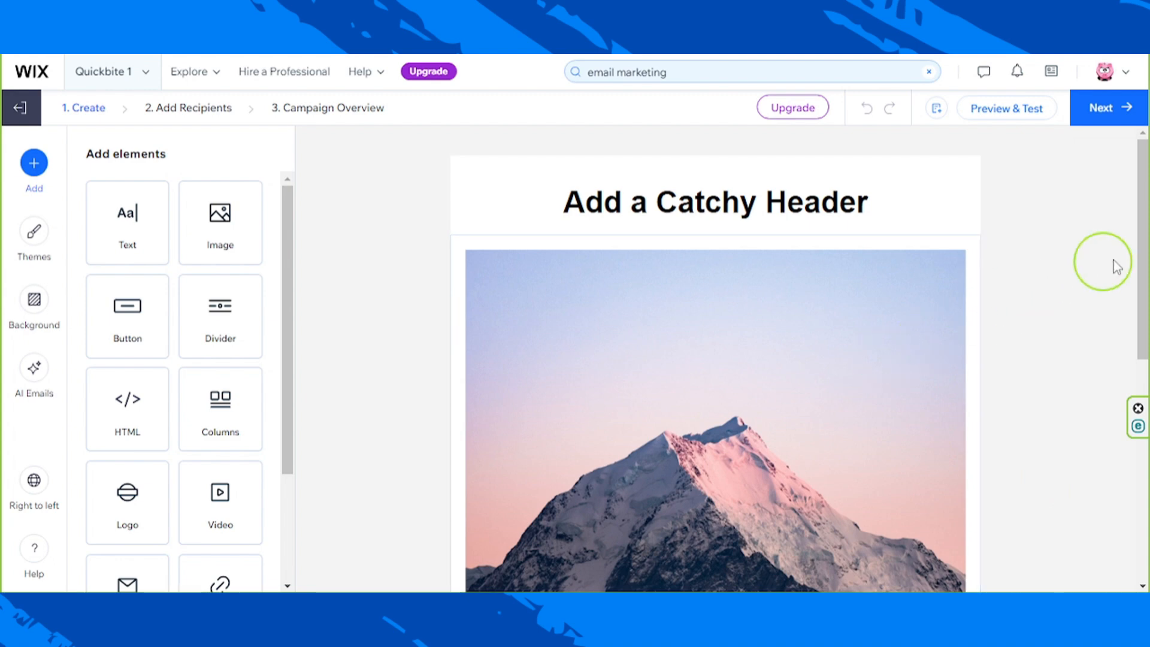
drag(1140, 261, 1138, 174)
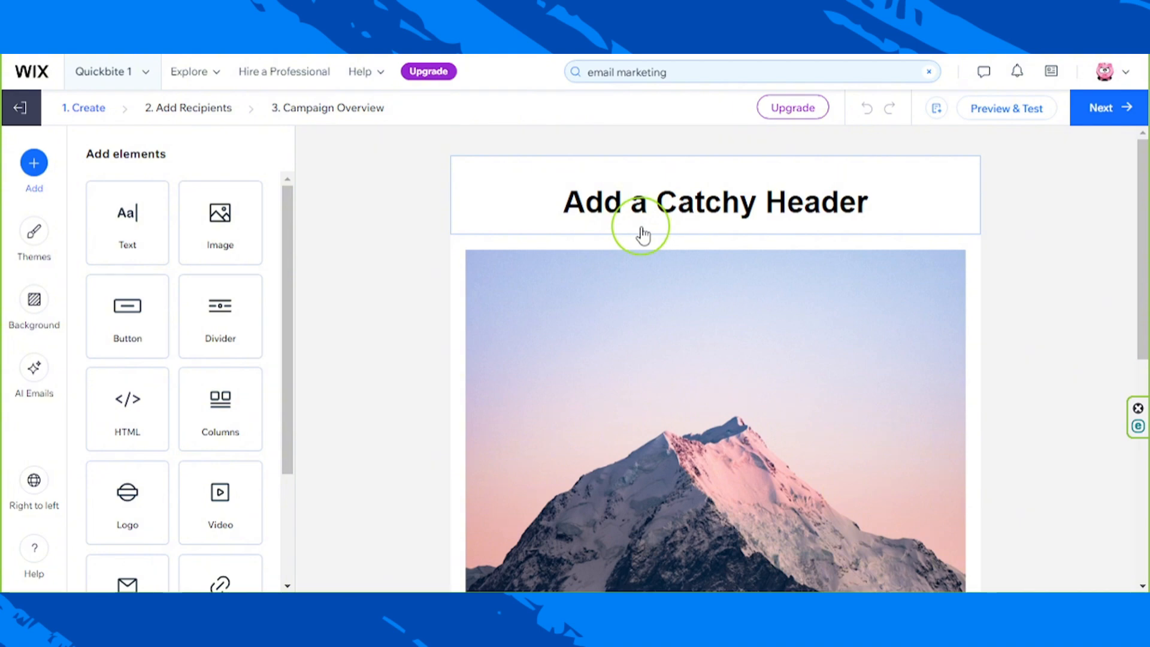
Switch to Notepad to review the drafted Spicy BBQ Burger email text, then return to the Wix email editor.
click(419, 609)
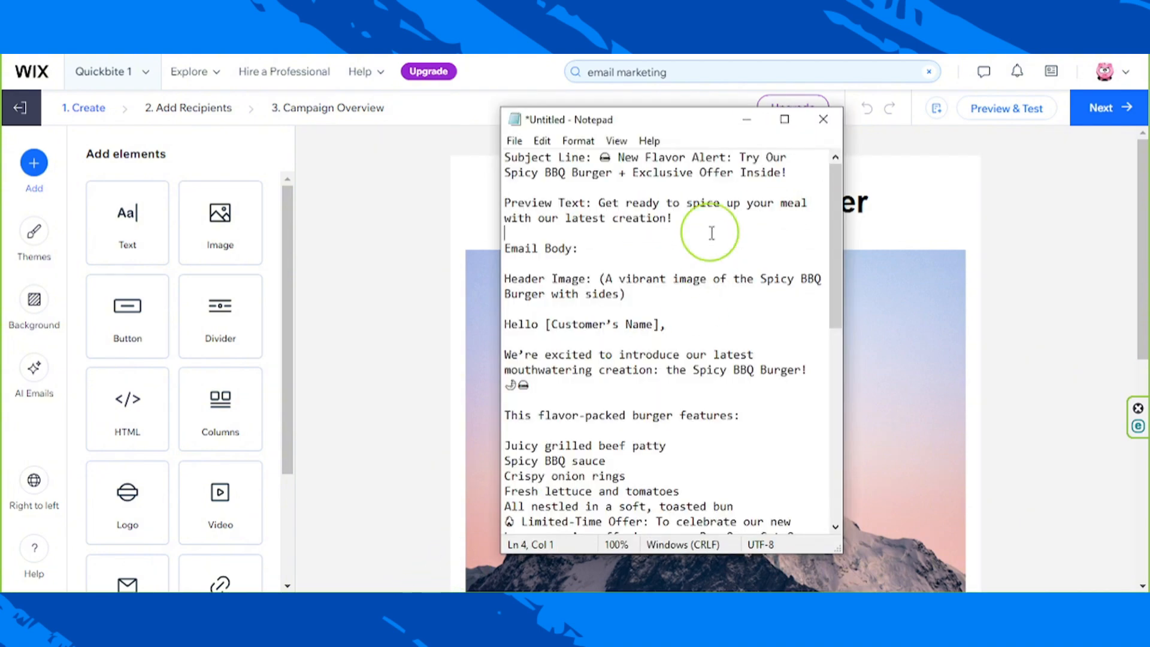
mouse_move(821, 167)
mouse_down()
mouse_move(811, 442)
mouse_move(836, 157)
mouse_up()
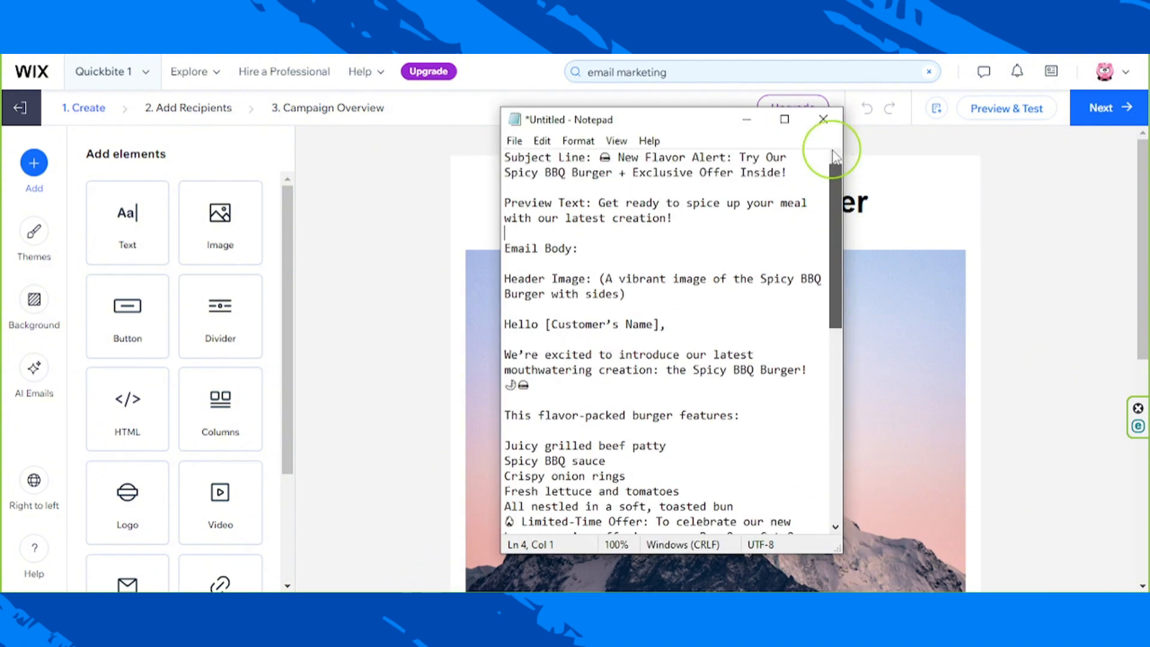
drag(505, 157, 790, 519)
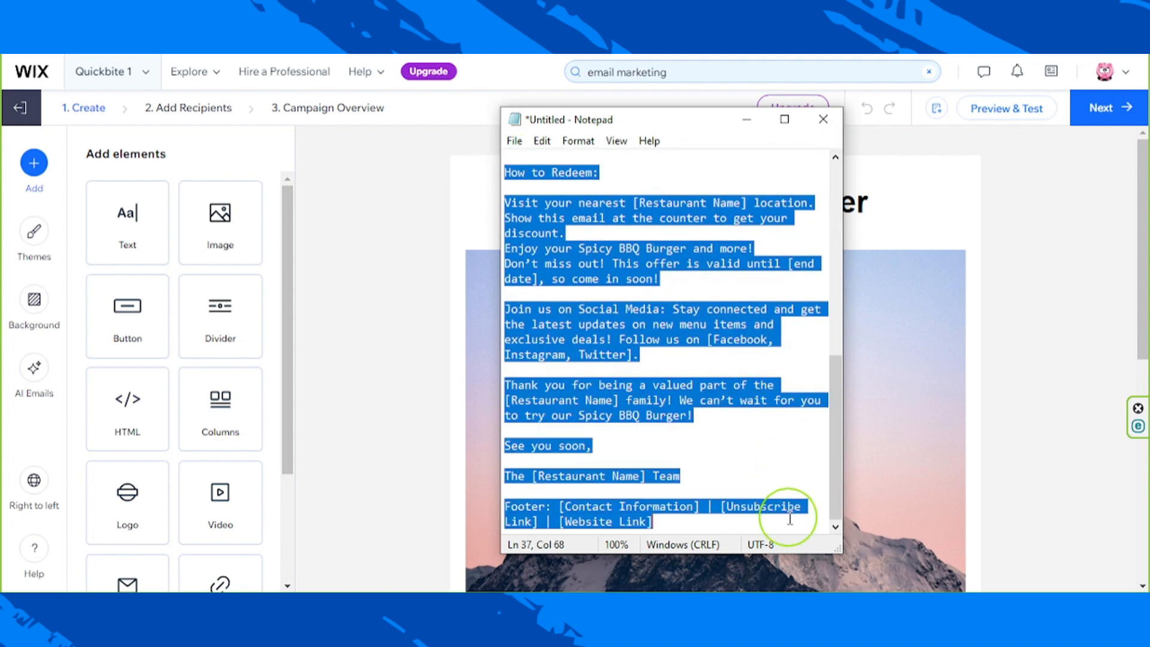
scroll(790, 515, up, 12)
click(775, 261)
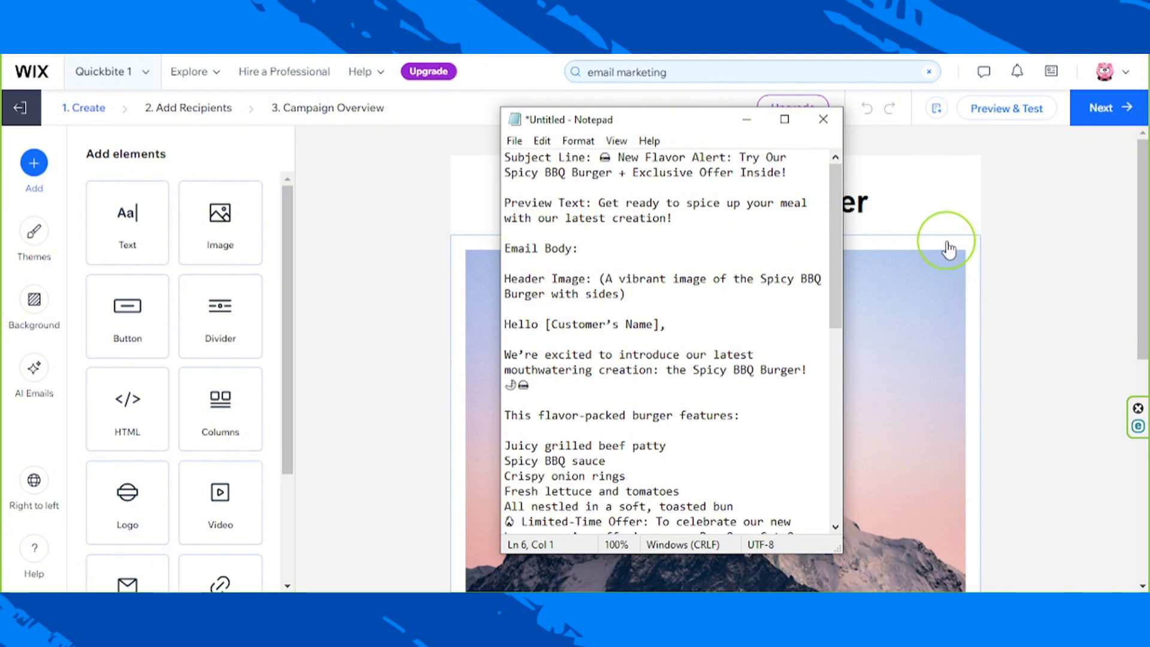
click(1006, 196)
click(772, 202)
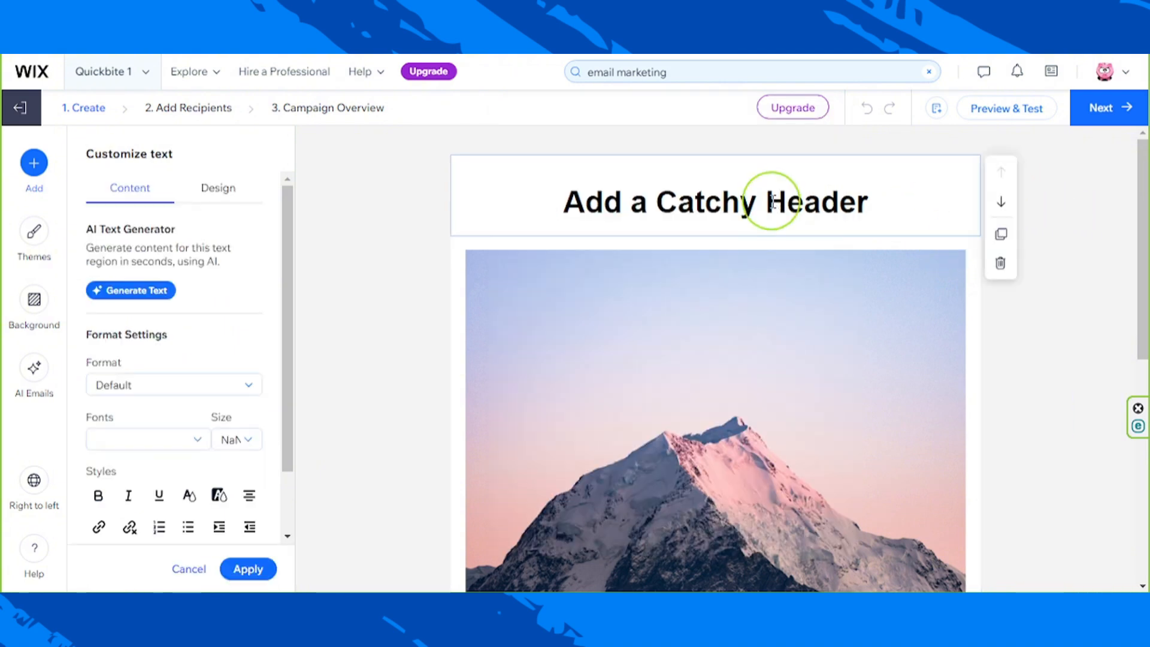
click(536, 307)
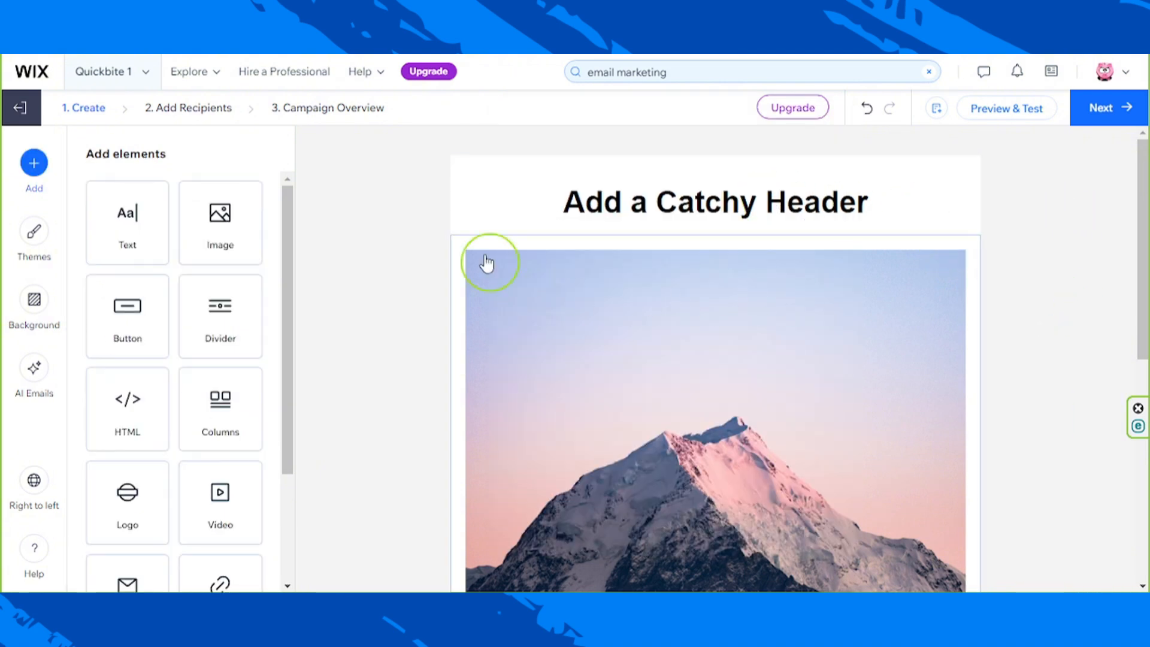
Open the theme choices and try the Basic and Onyx themes on the email.
click(33, 236)
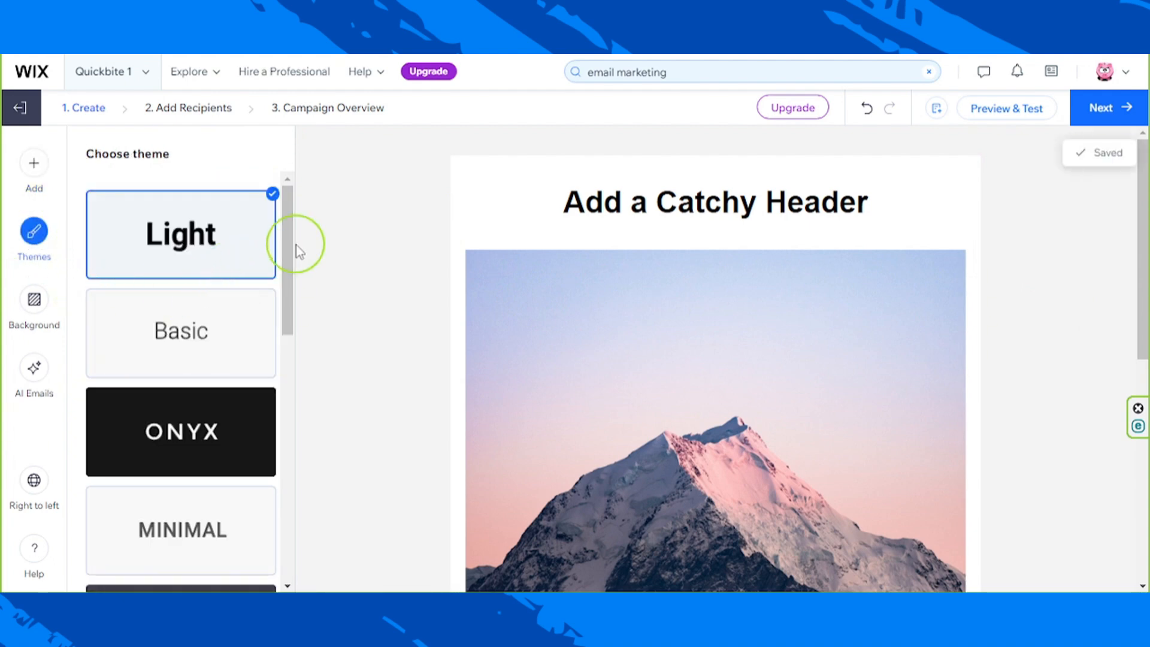
click(221, 336)
scroll(651, 442, down, 5)
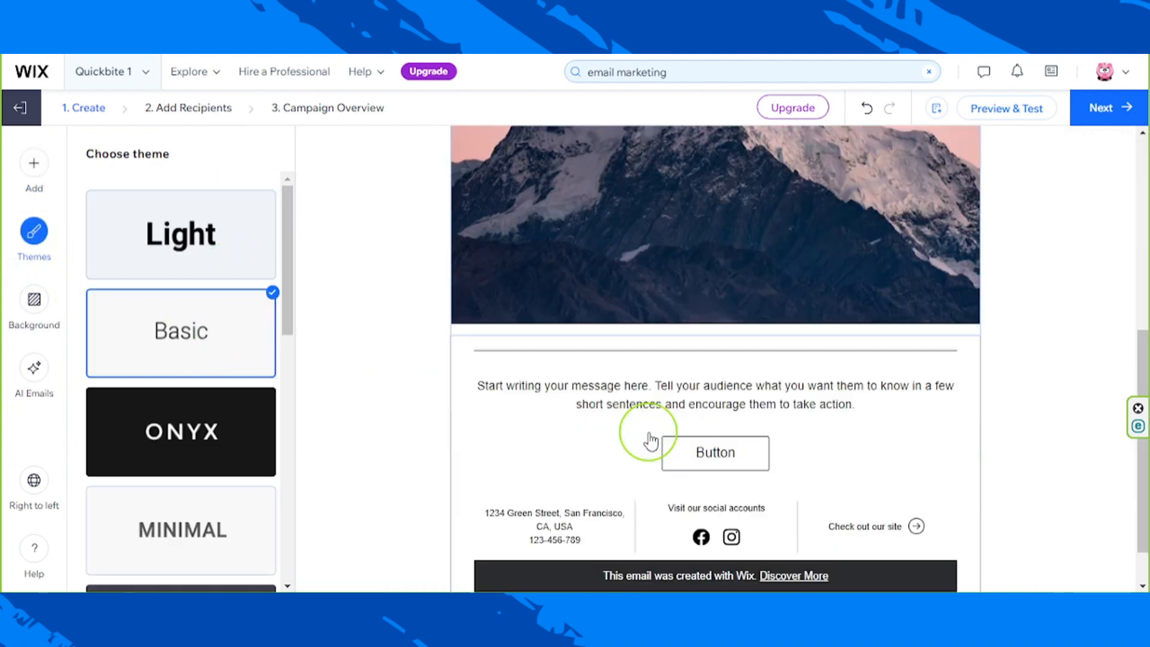
scroll(651, 441, down, 1)
click(174, 404)
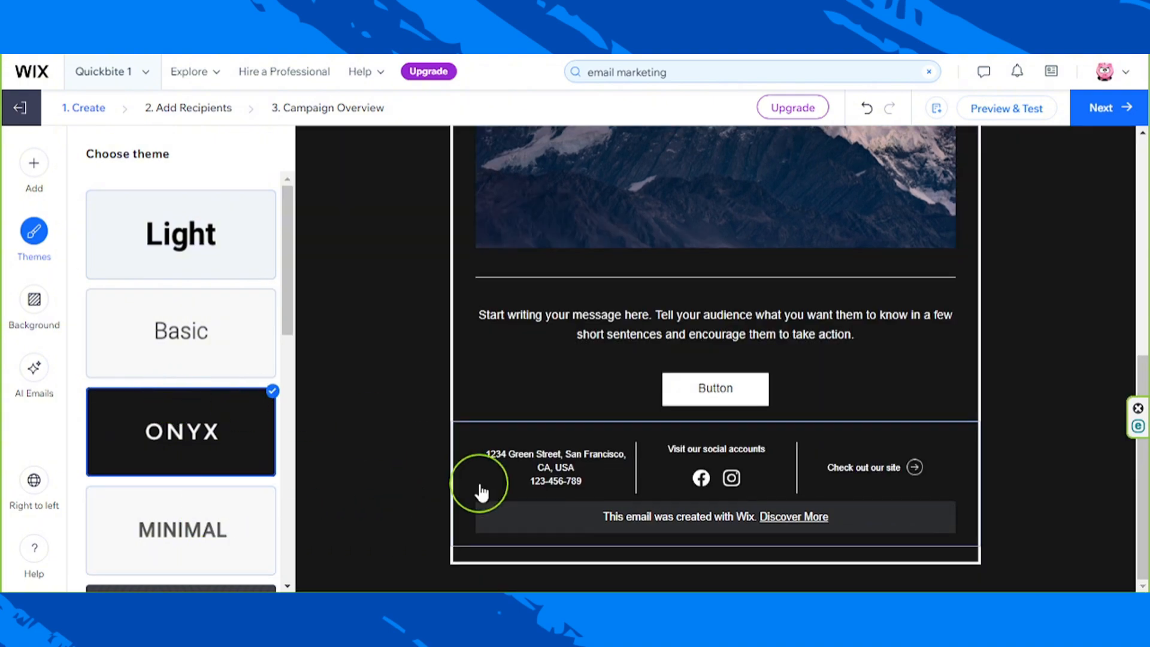
scroll(479, 490, up, 8)
Try the Minimal, Classic and Tech themes on the email.
scroll(198, 419, down, 4)
click(198, 300)
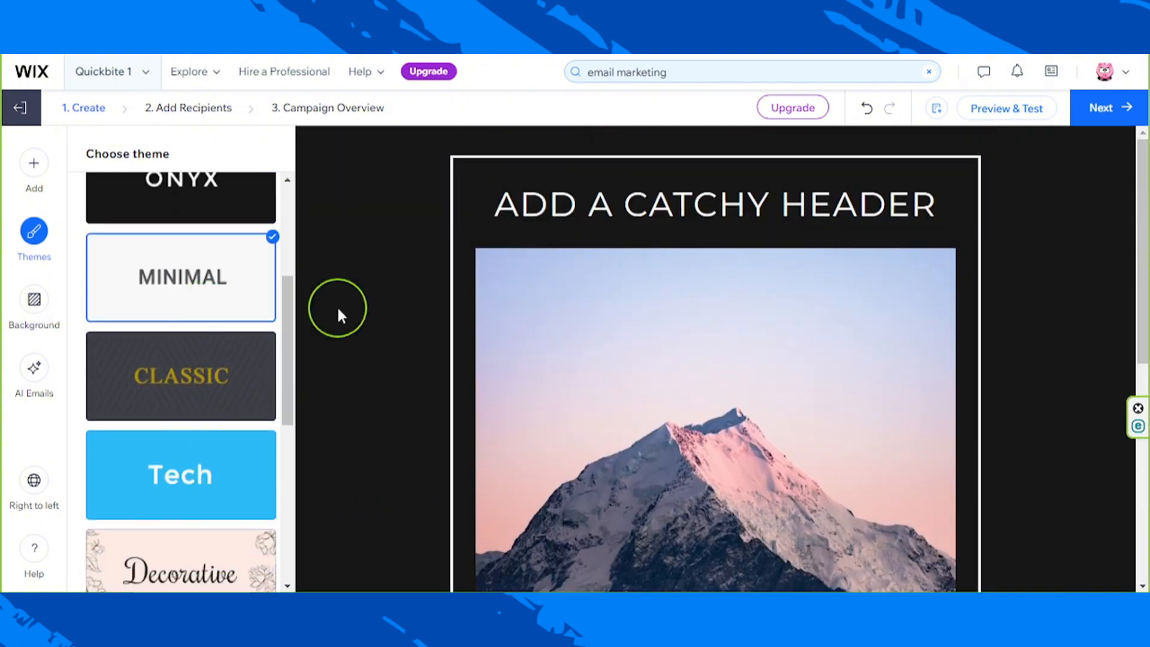
scroll(488, 359, down, 7)
scroll(488, 365, up, 1)
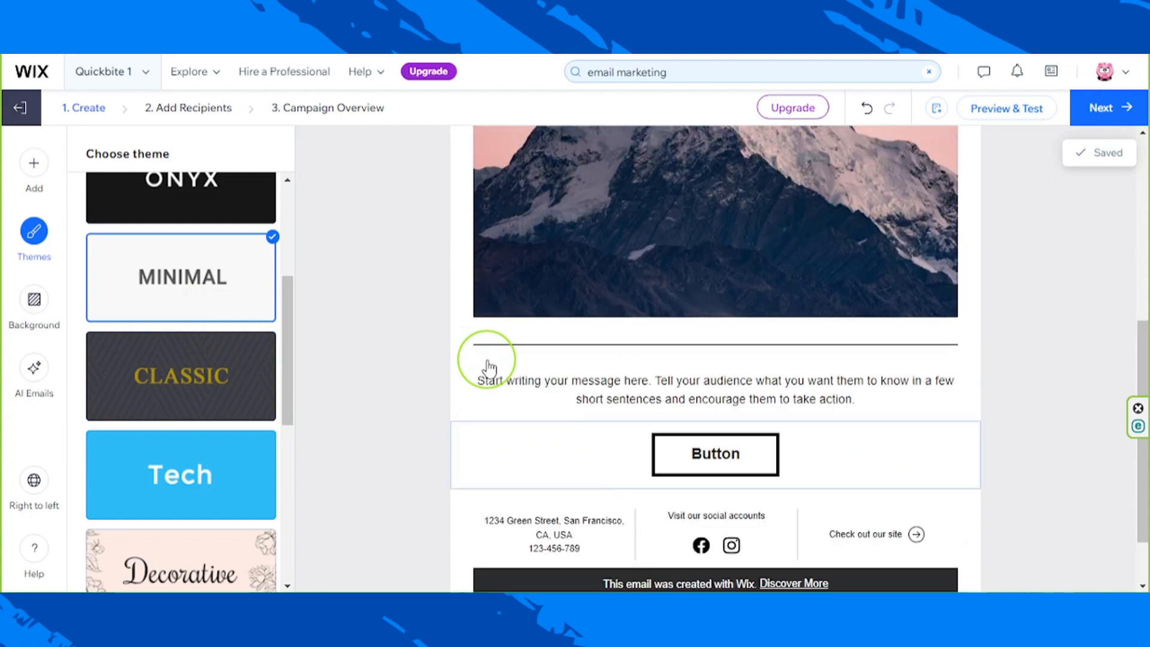
scroll(488, 366, up, 7)
click(239, 370)
scroll(402, 365, down, 7)
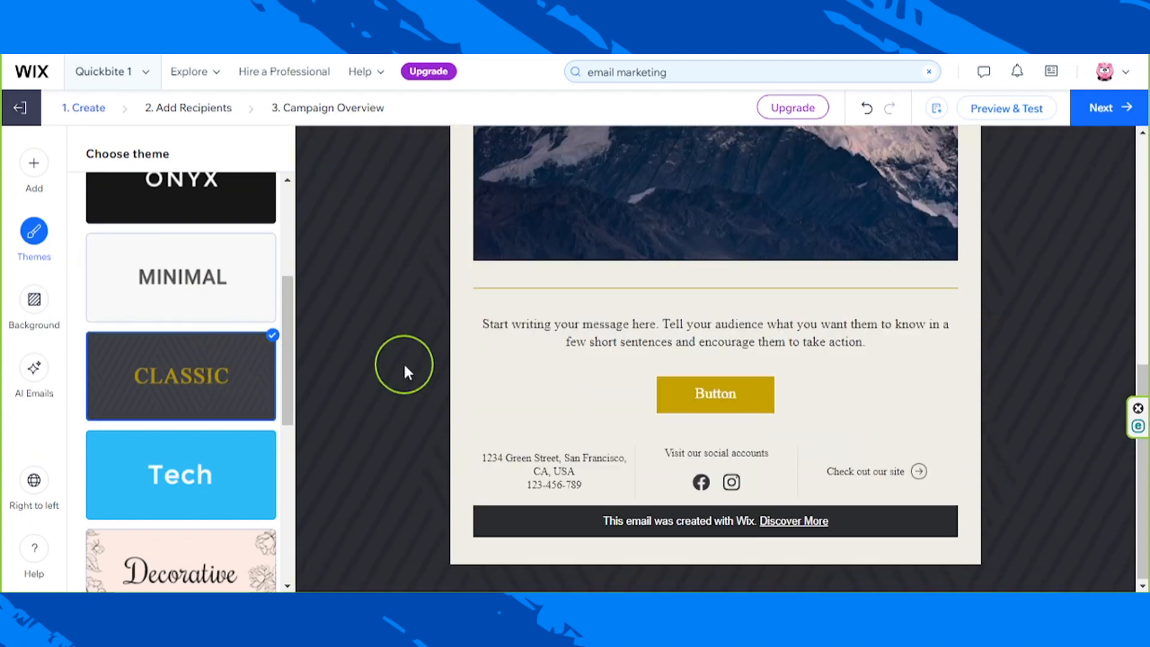
click(179, 473)
Apply the Fun theme to the email and check its look from header to footer.
scroll(170, 443, down, 5)
click(168, 437)
scroll(426, 470, up, 7)
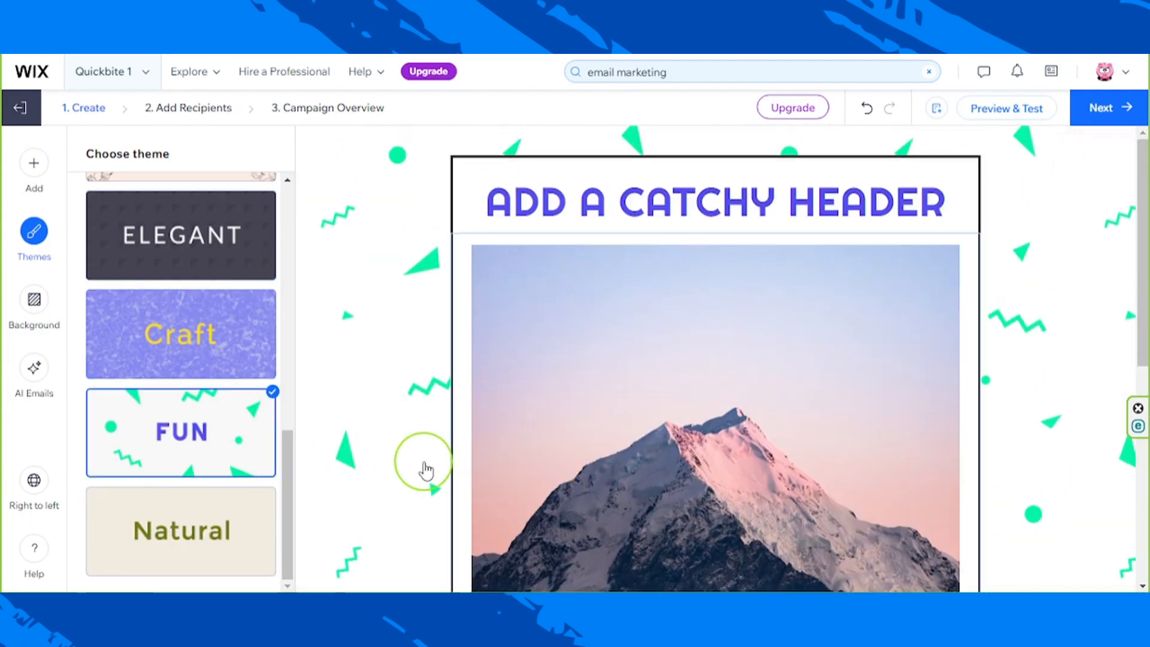
scroll(231, 457, up, 10)
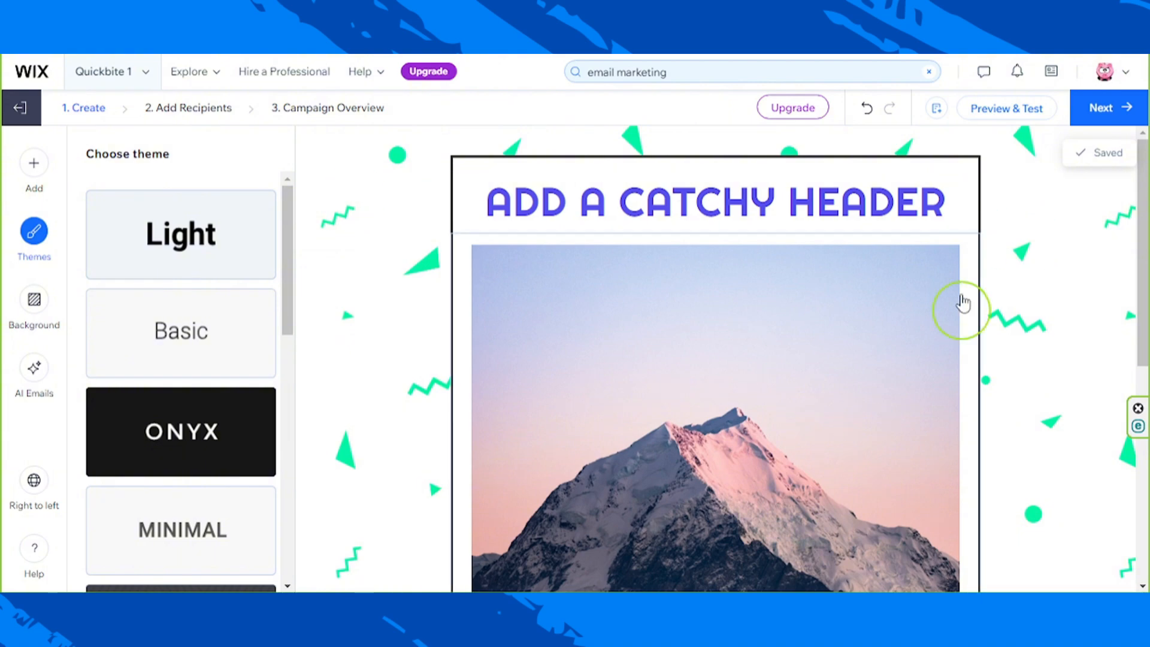
scroll(938, 515, down, 7)
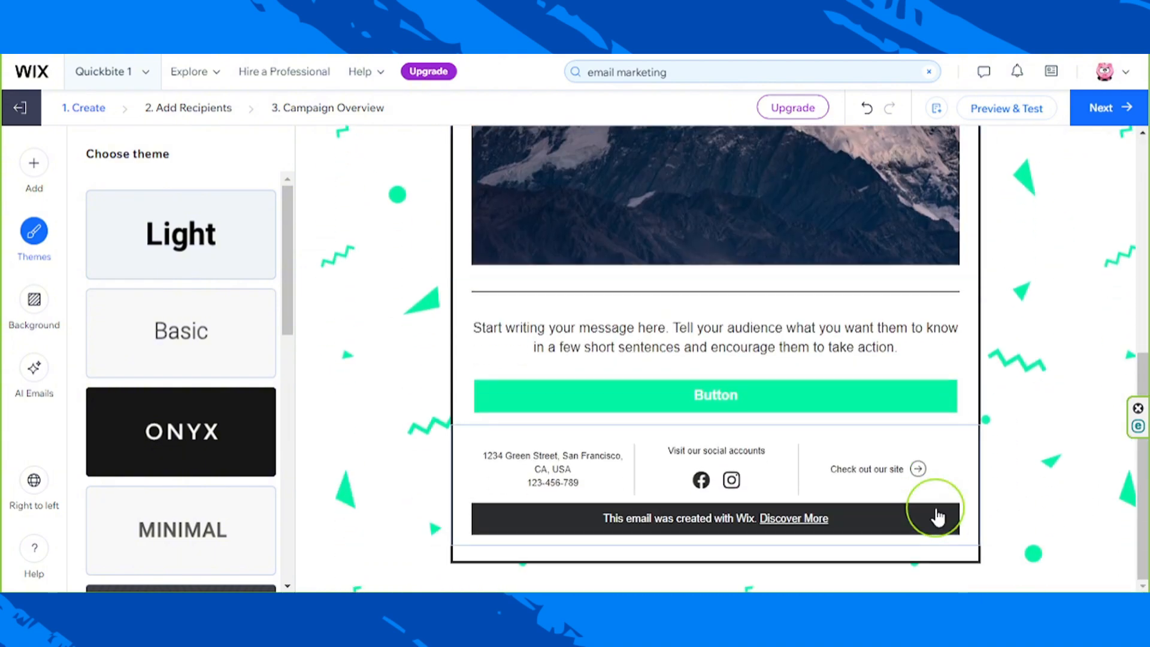
scroll(938, 515, up, 7)
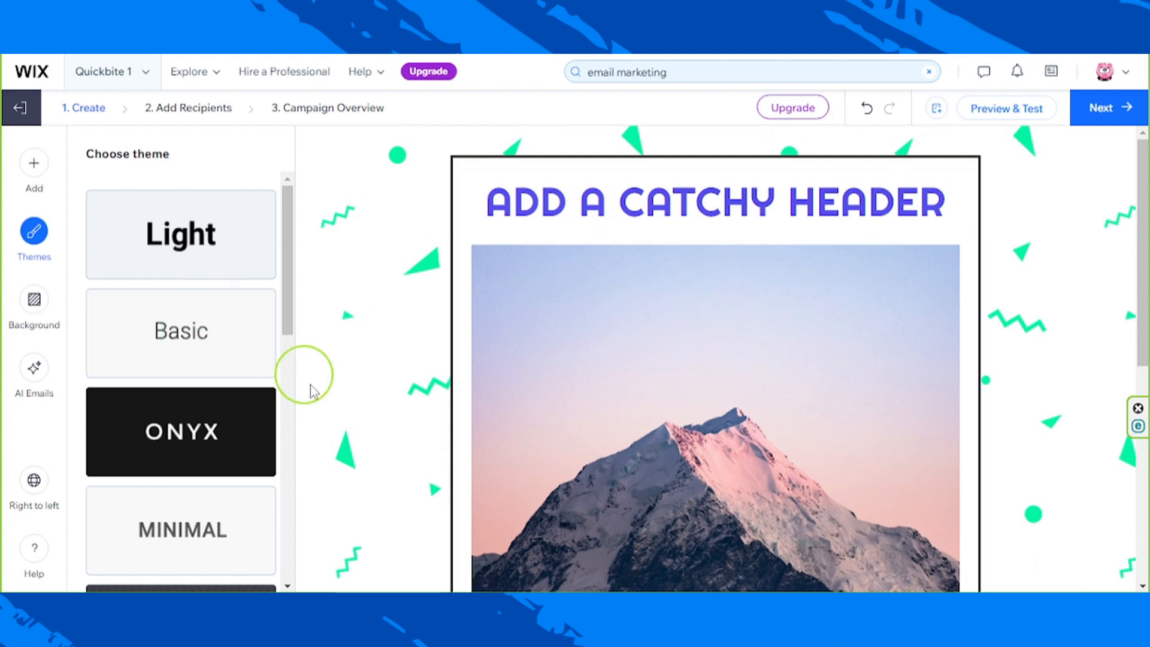
Switch to Notepad, select the subject line "New Flavor Alert: Try Our Spicy BBQ Burger + Exclusive Offer Inside!" and return to the email editor.
click(426, 606)
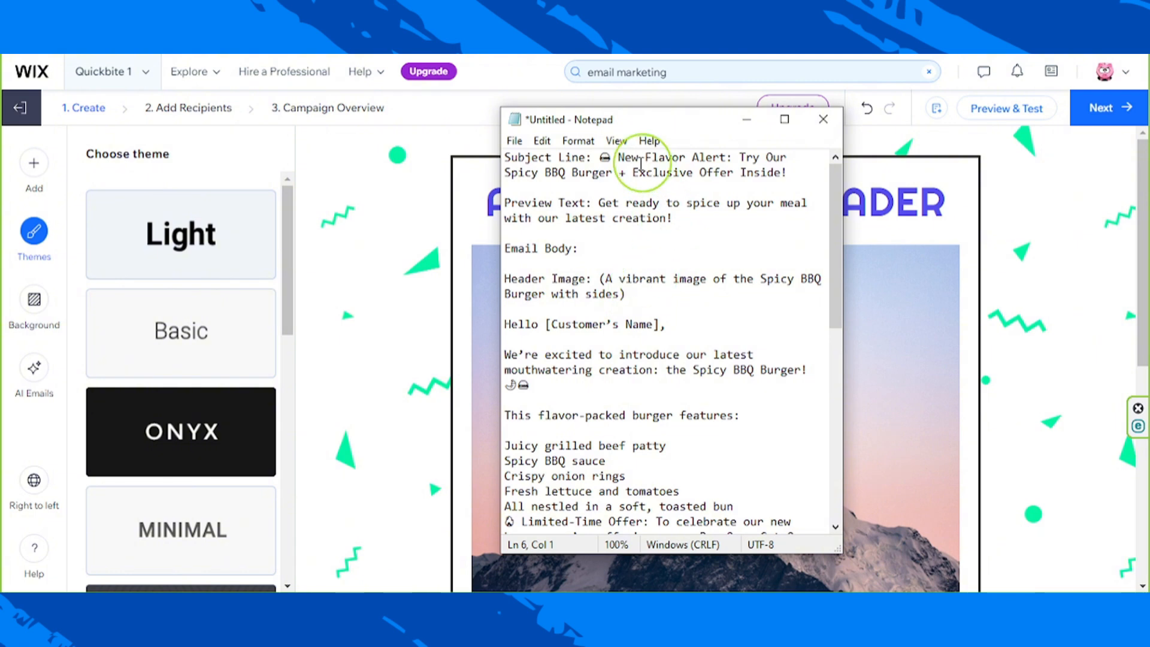
drag(512, 173, 618, 157)
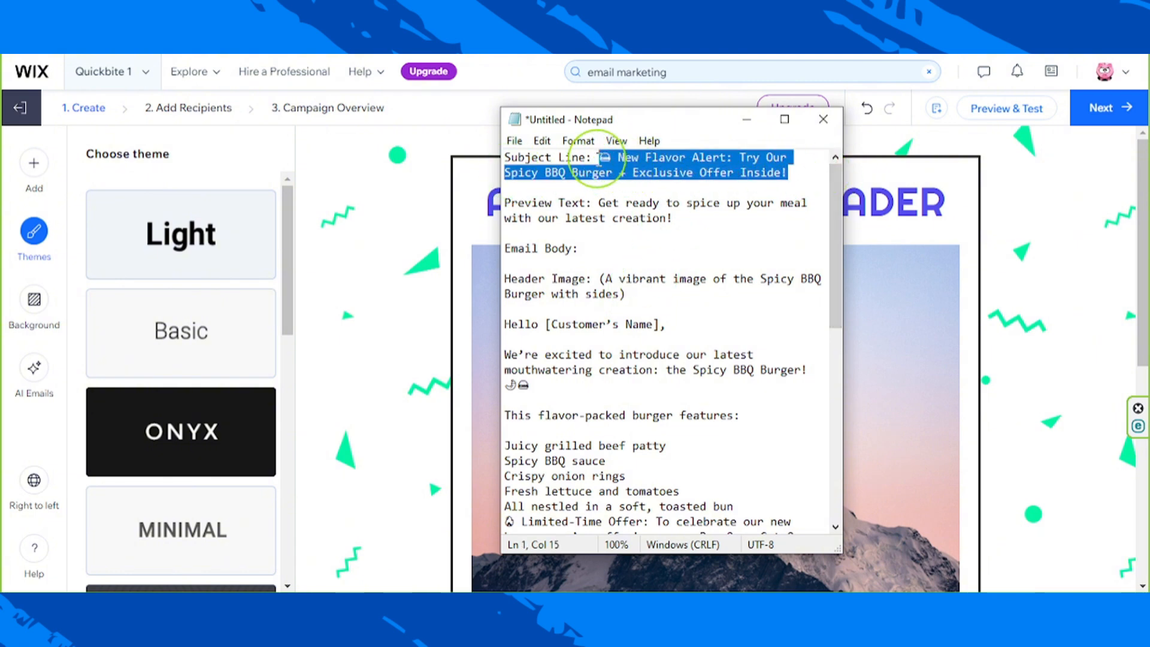
click(747, 119)
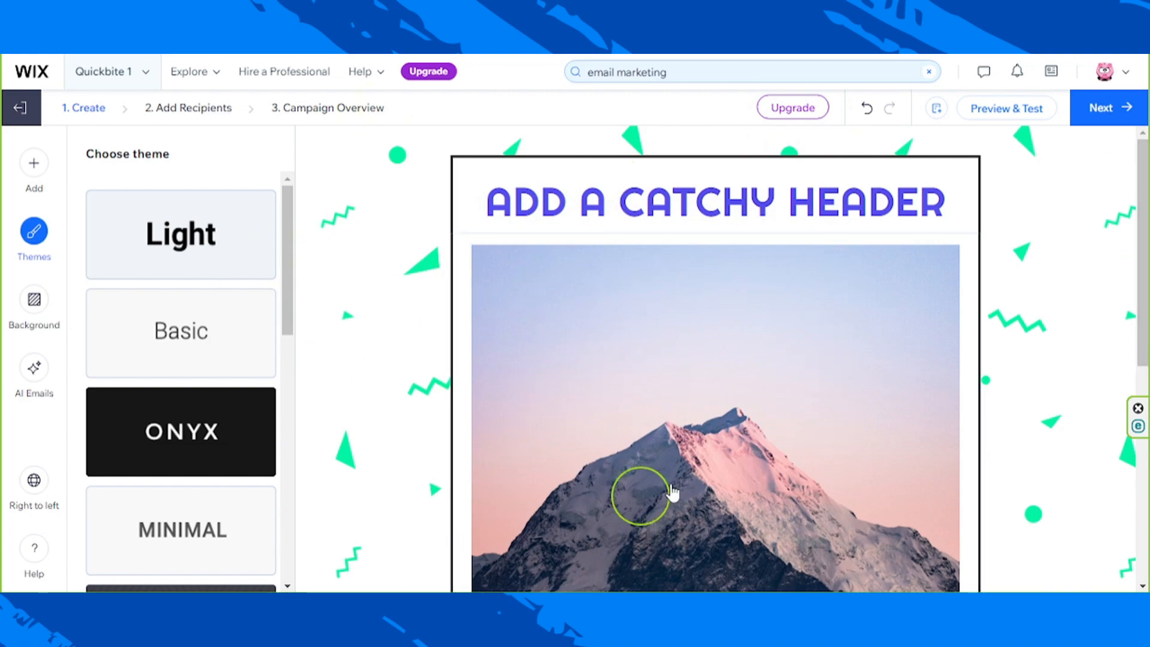
Open the email's background settings and apply the yellow grid pattern with green monstera leaves.
drag(1140, 277, 1132, 146)
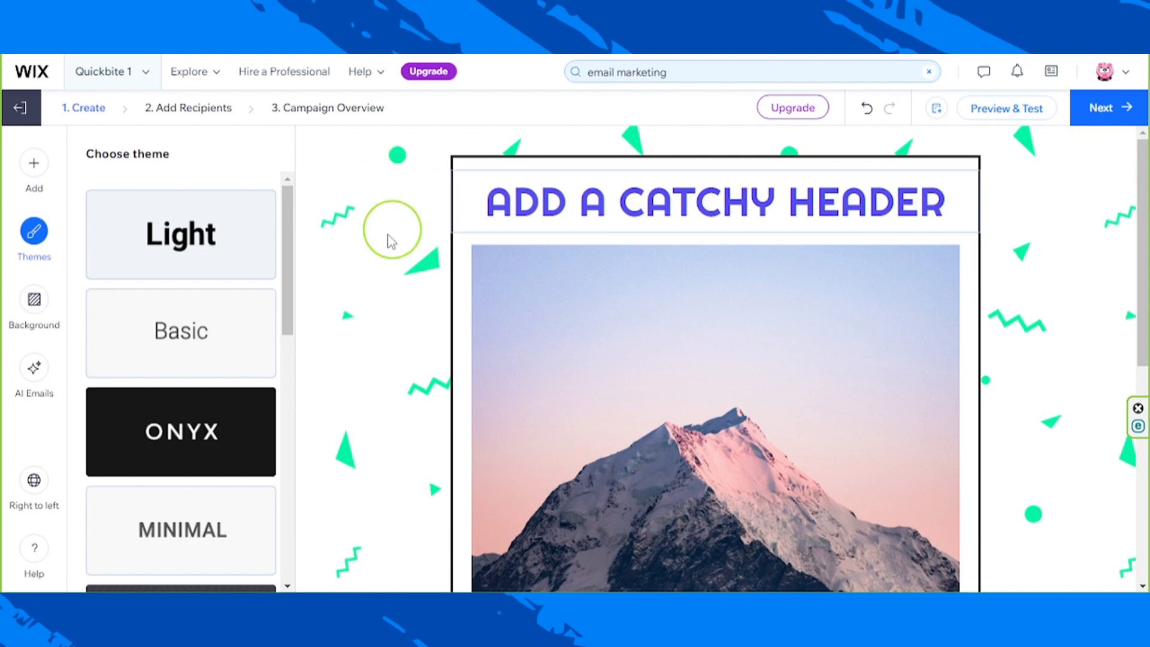
mouse_move(1143, 180)
mouse_down()
mouse_move(1137, 419)
mouse_move(1138, 158)
mouse_up()
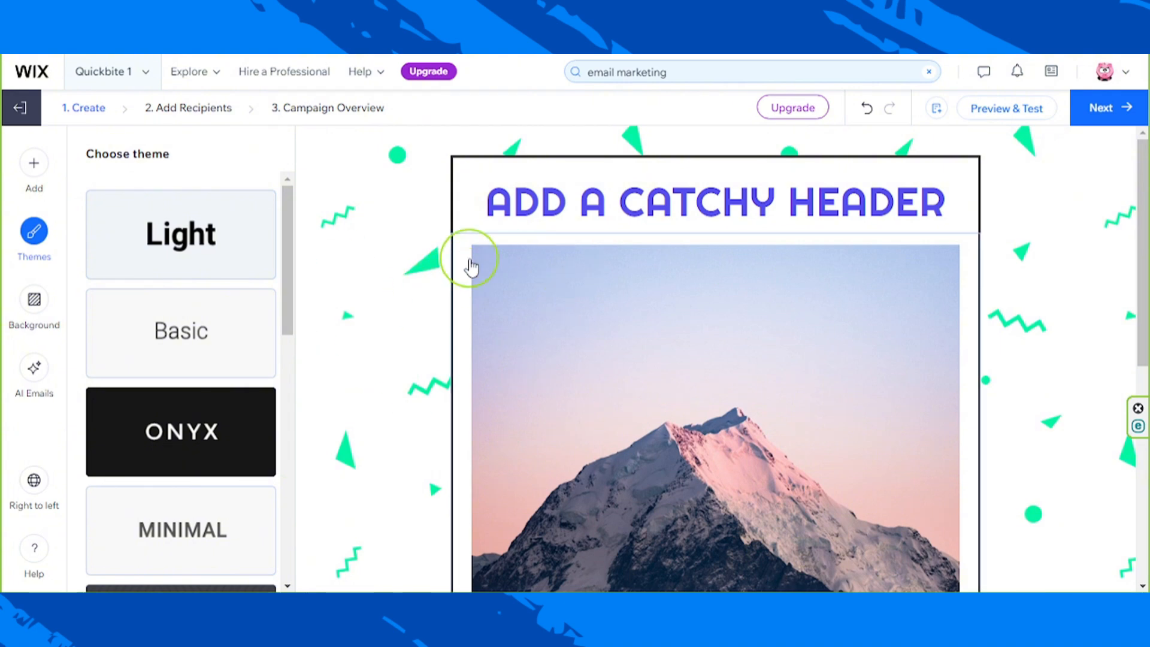
click(426, 258)
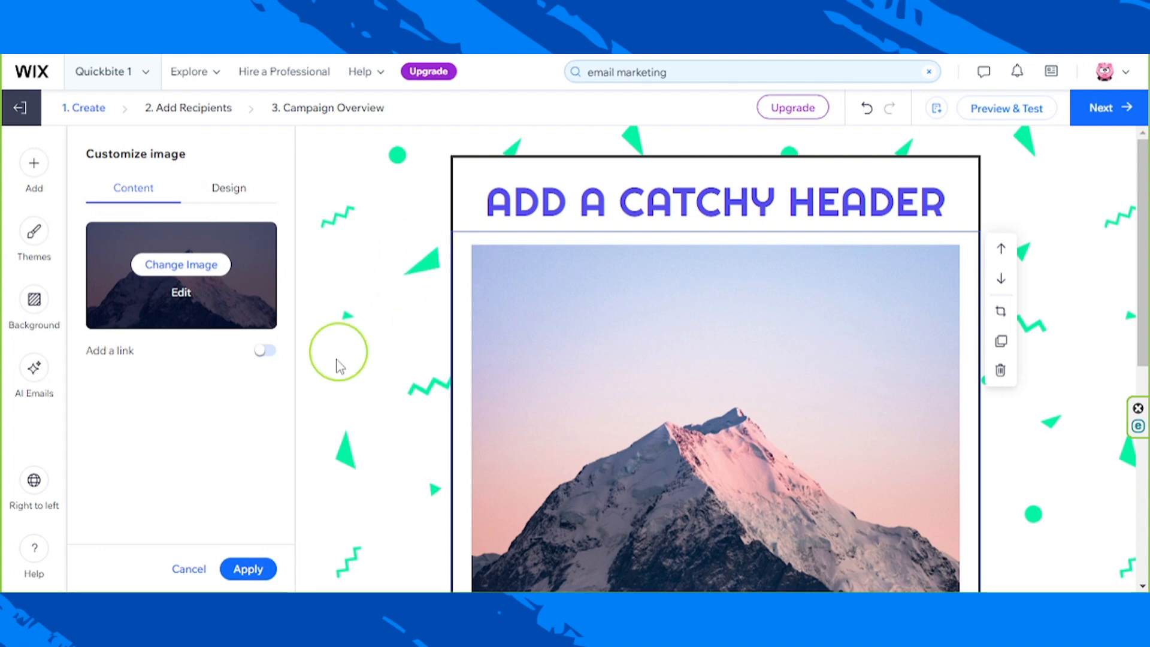
click(36, 302)
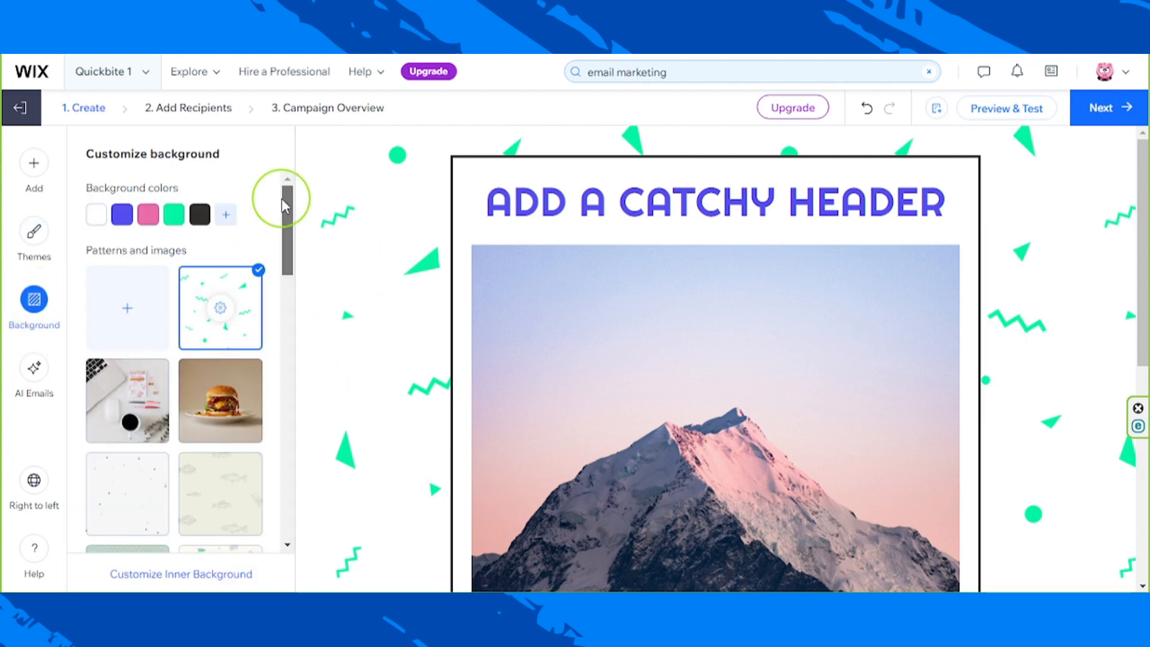
drag(281, 199, 283, 376)
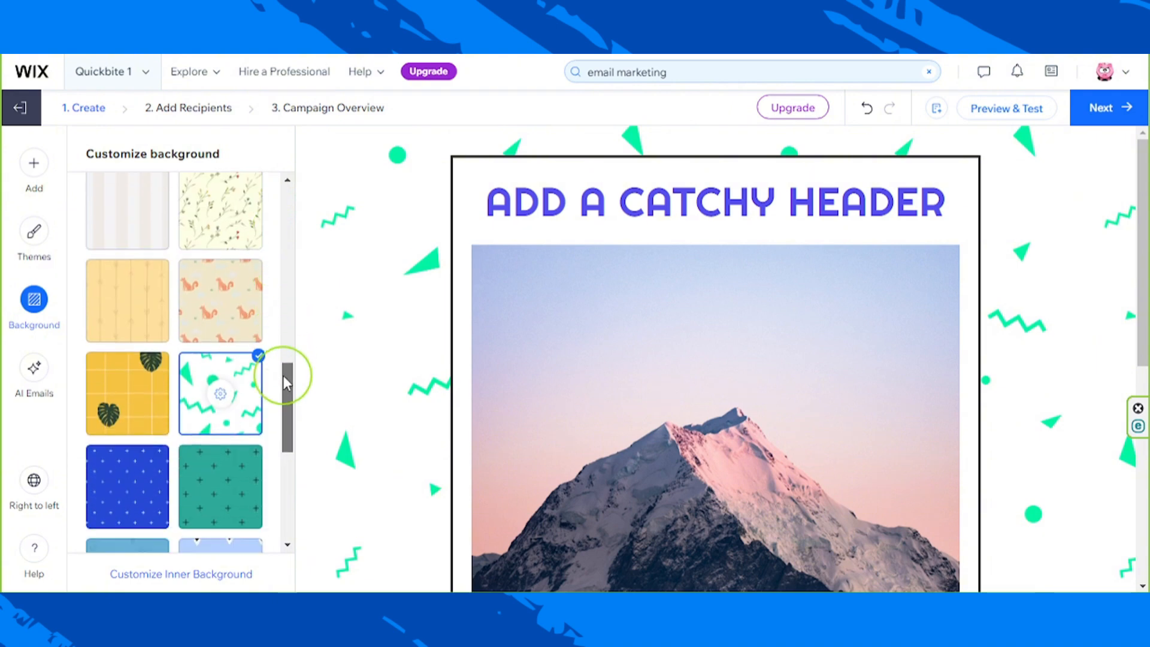
click(133, 398)
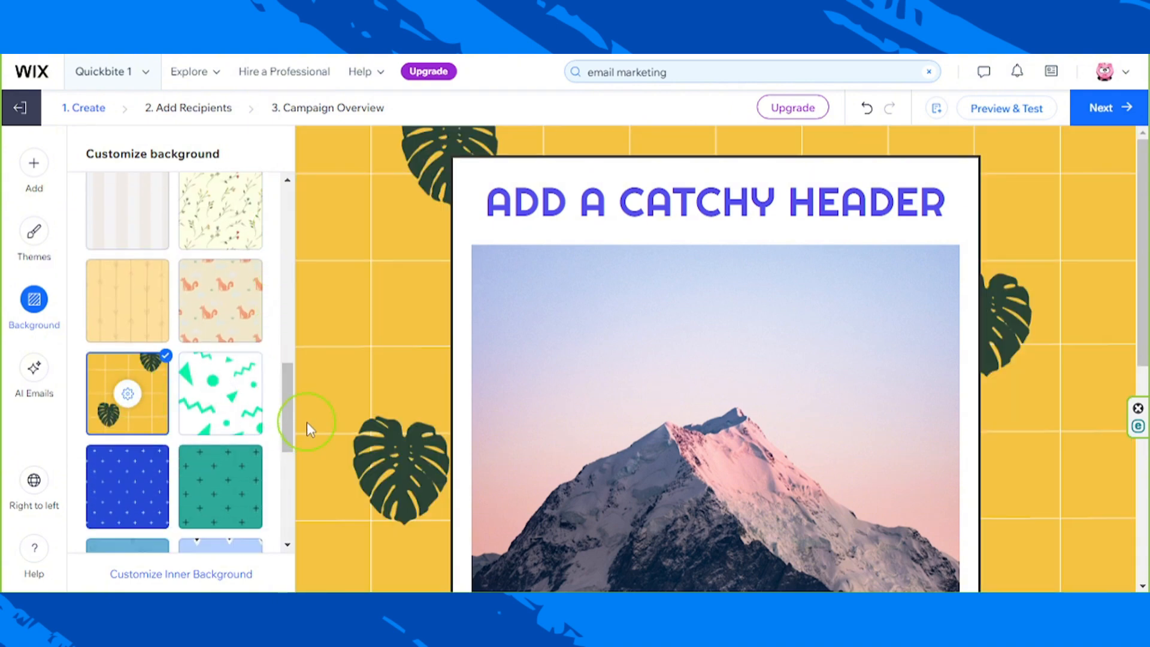
Browse the remaining background patterns and colors, and open the image picker for a custom background.
scroll(180, 449, down, 5)
scroll(185, 457, down, 1)
scroll(182, 455, up, 7)
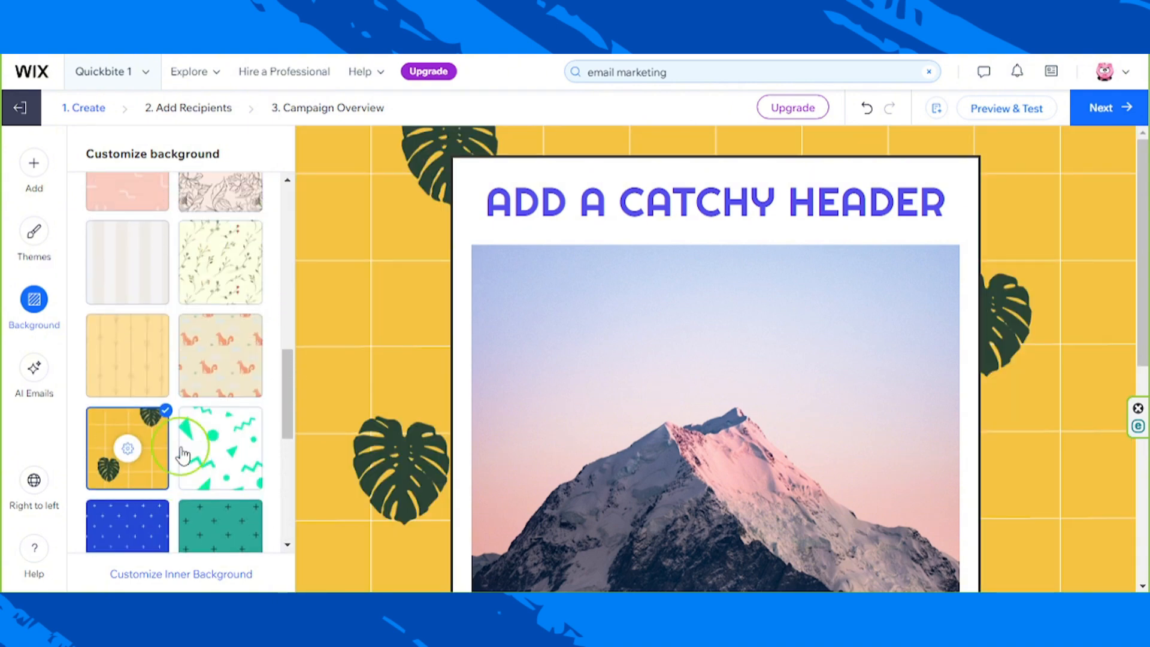
scroll(182, 456, up, 10)
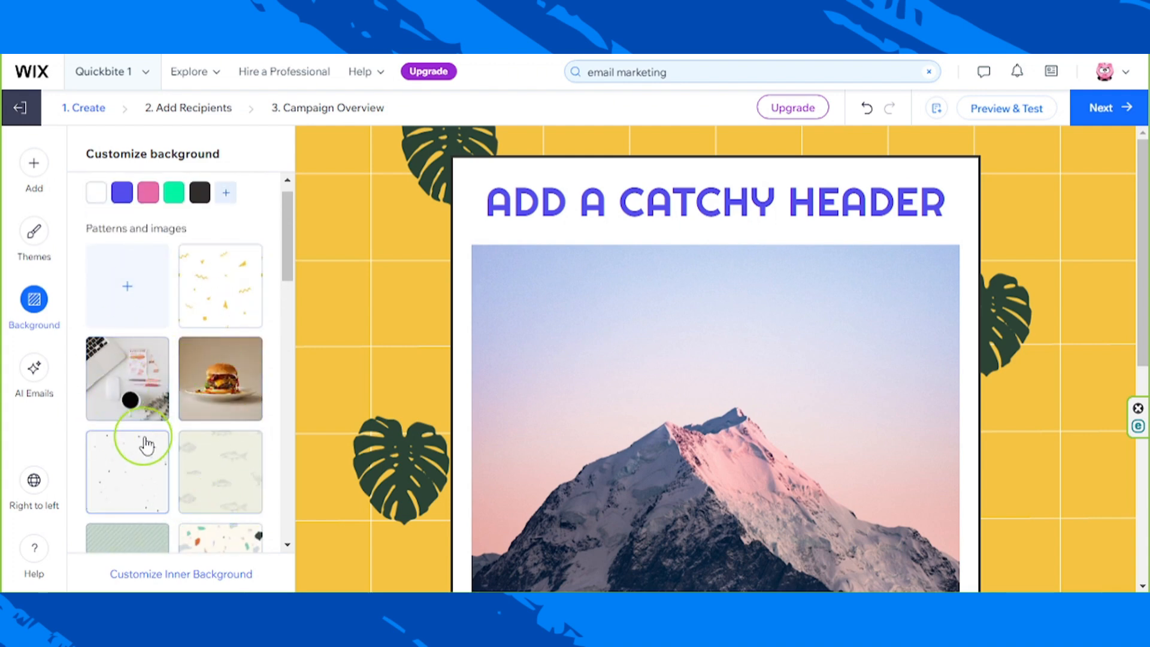
scroll(144, 441, up, 1)
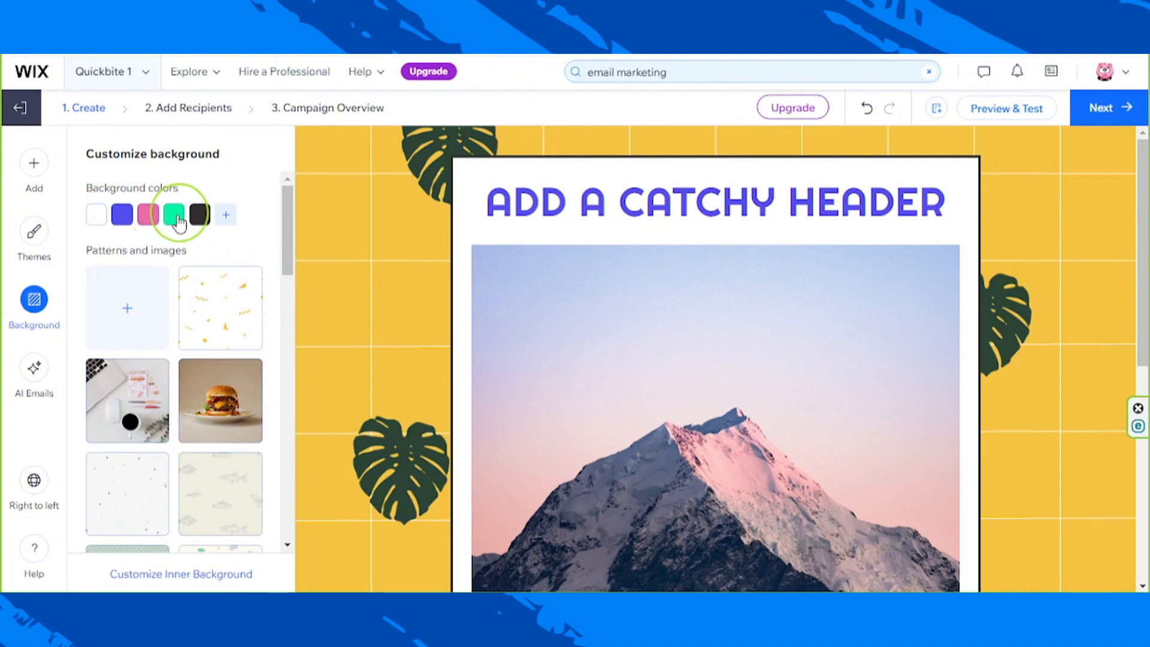
click(130, 311)
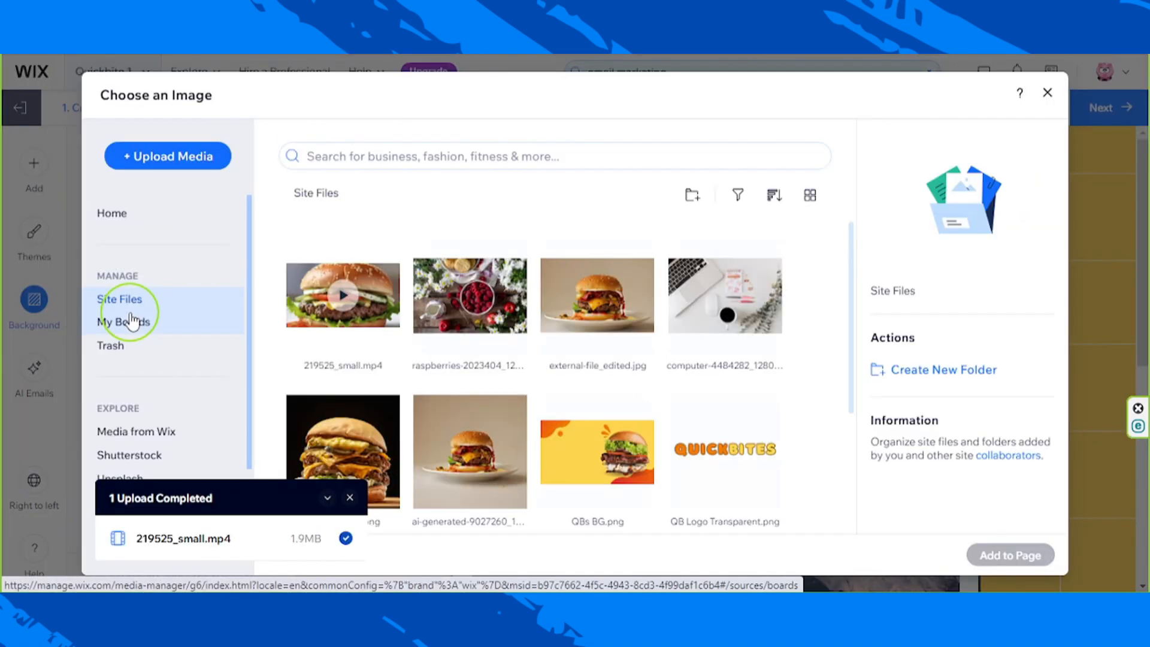
Look at the media upload sources and the image files on the computer, and close the upload dialog.
click(154, 167)
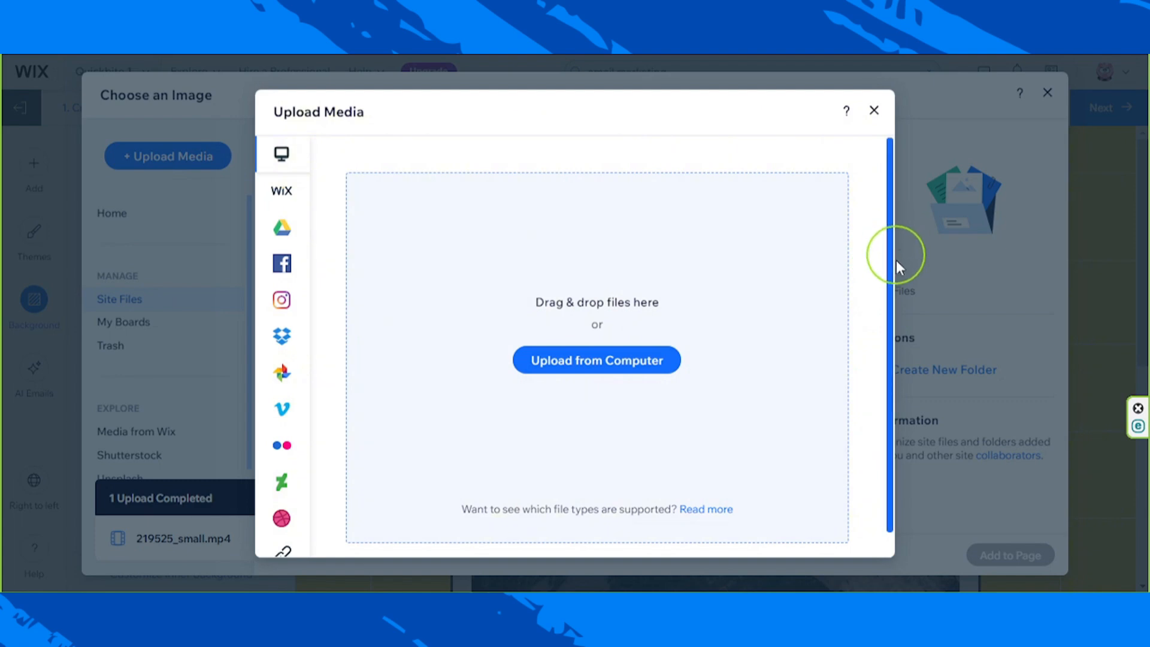
scroll(868, 419, down, 2)
scroll(718, 419, up, 2)
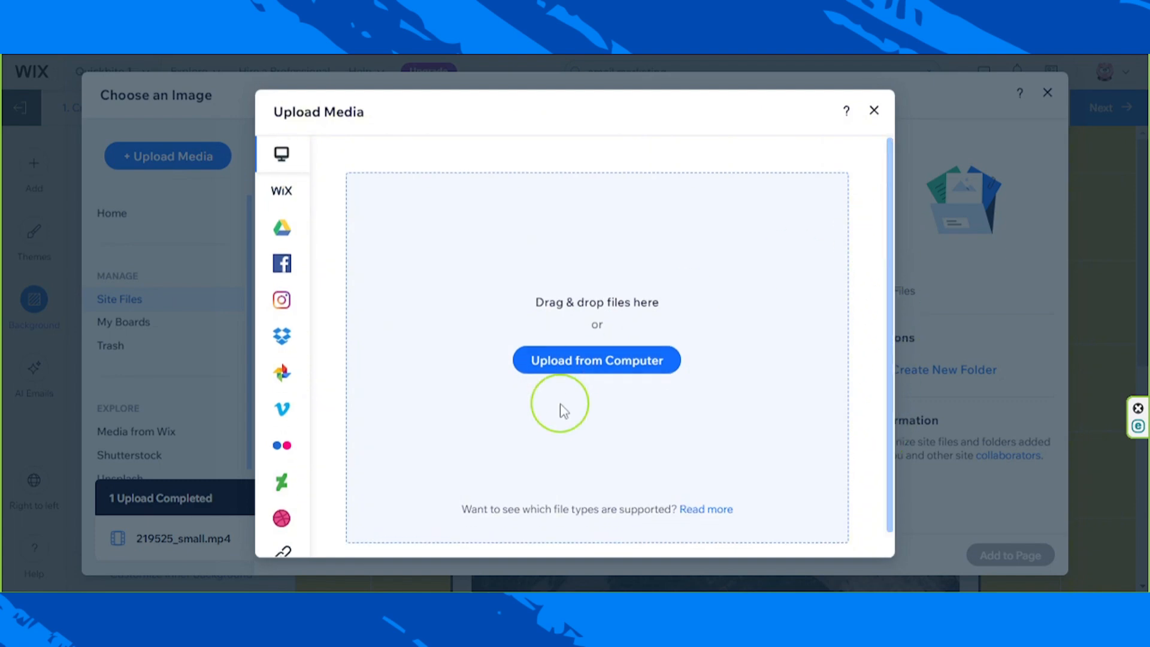
click(596, 361)
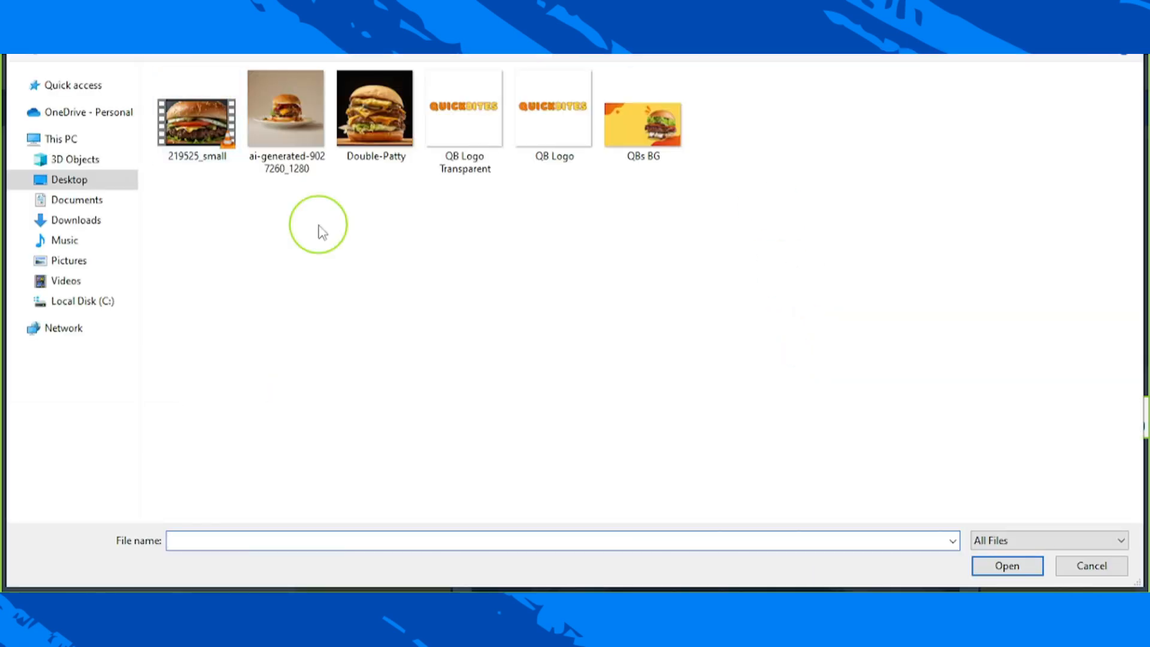
click(653, 127)
click(1006, 565)
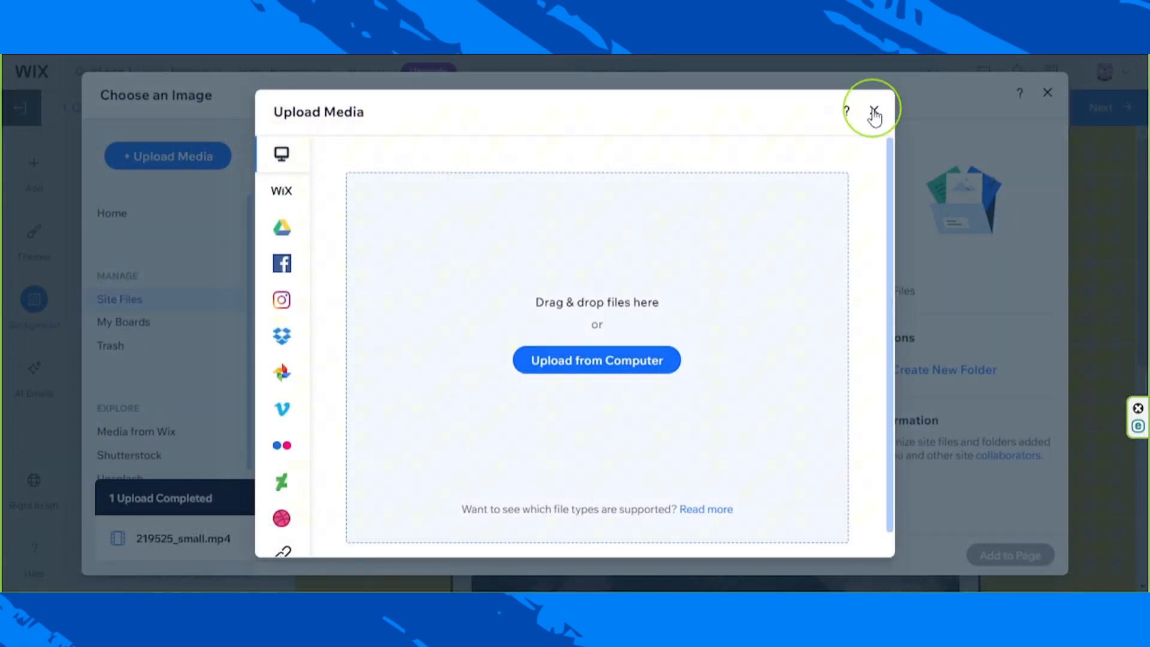
click(874, 112)
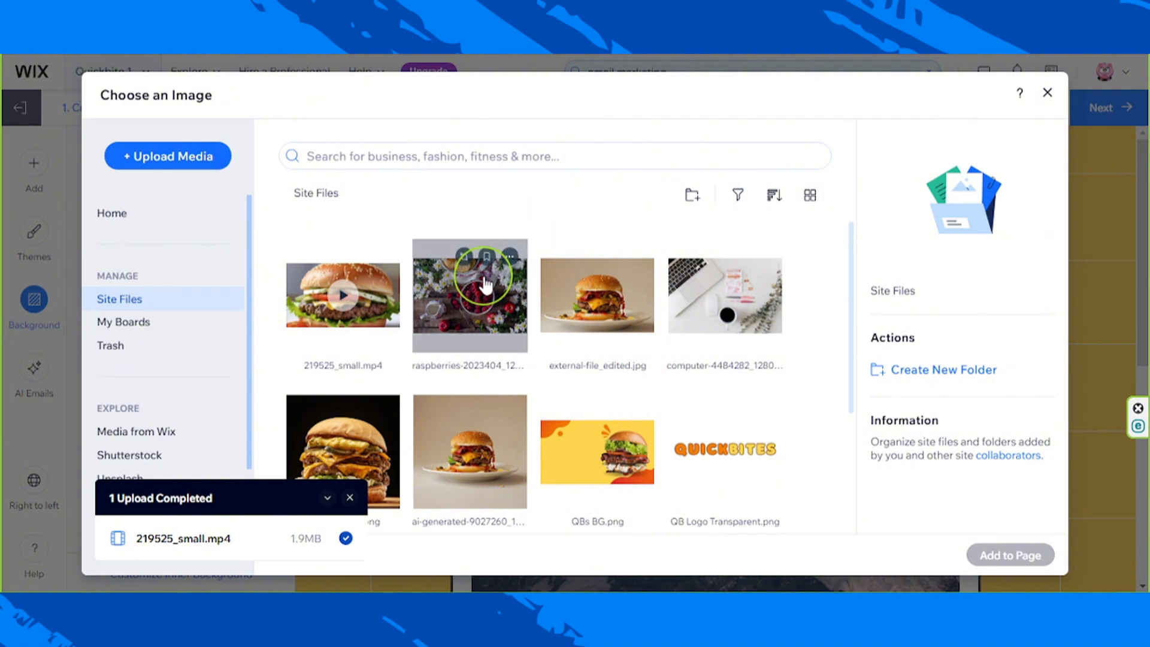
Try QBs BG.png from the site files as the email background and check it from header to footer.
click(611, 444)
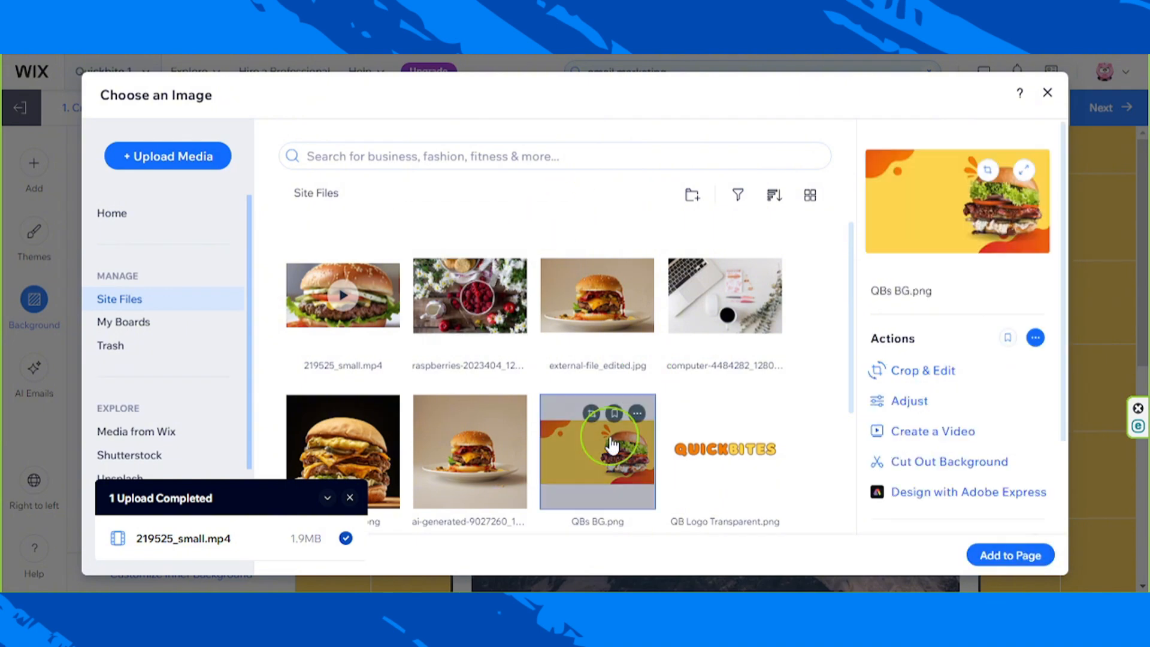
click(1011, 556)
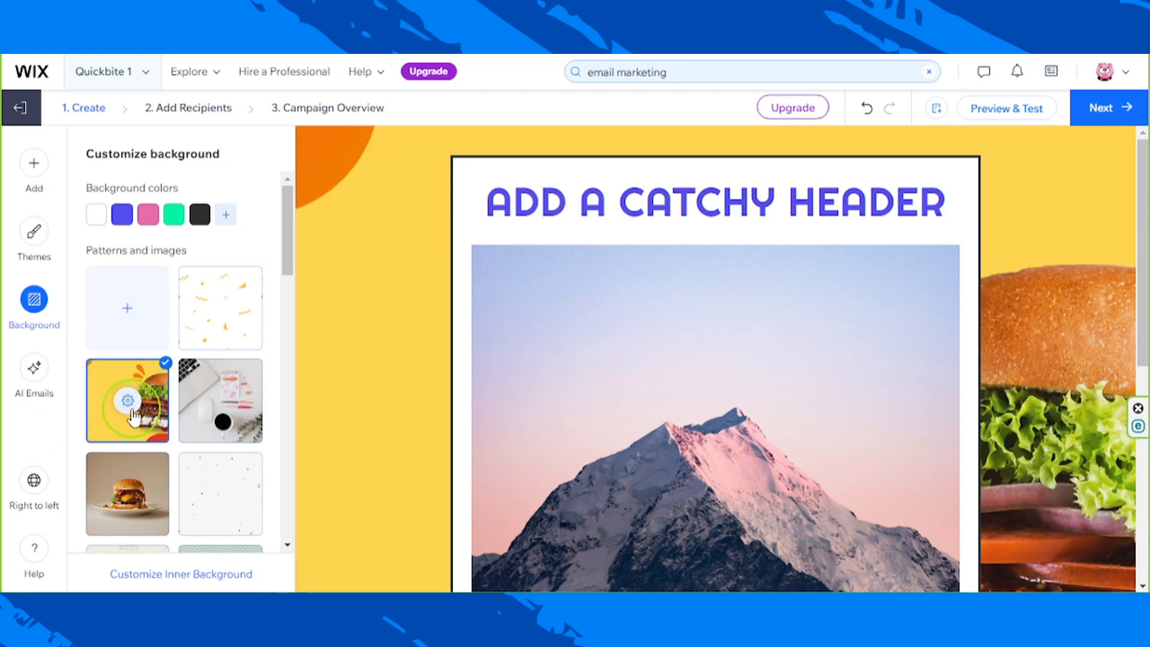
scroll(363, 524, down, 10)
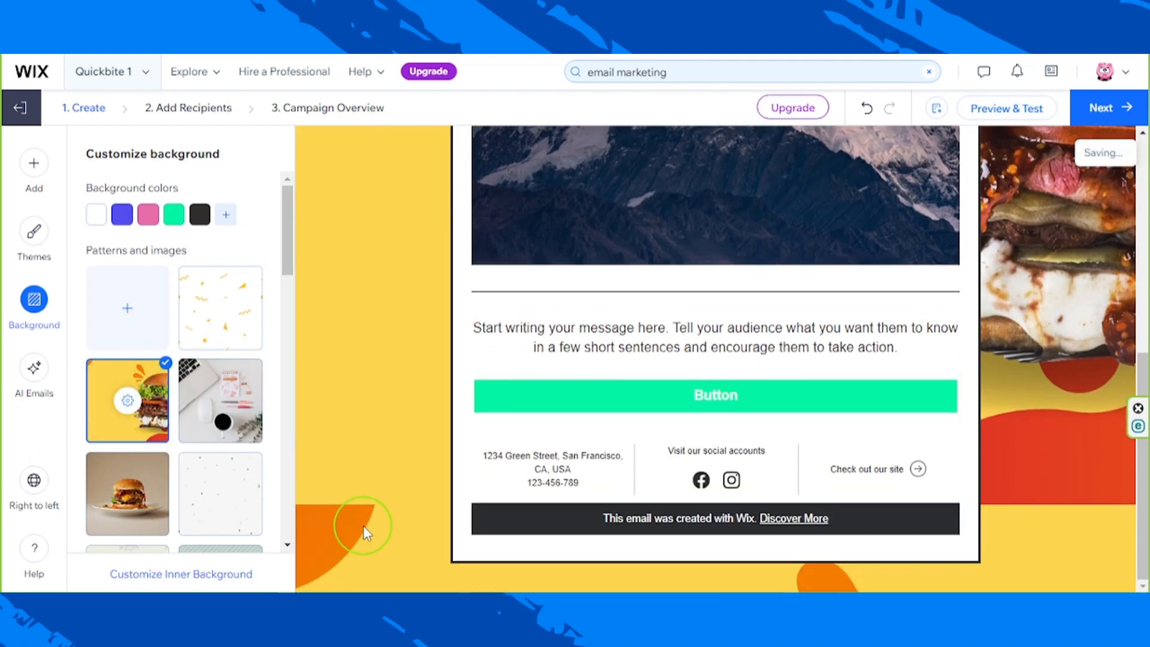
scroll(362, 526, up, 8)
scroll(363, 526, up, 3)
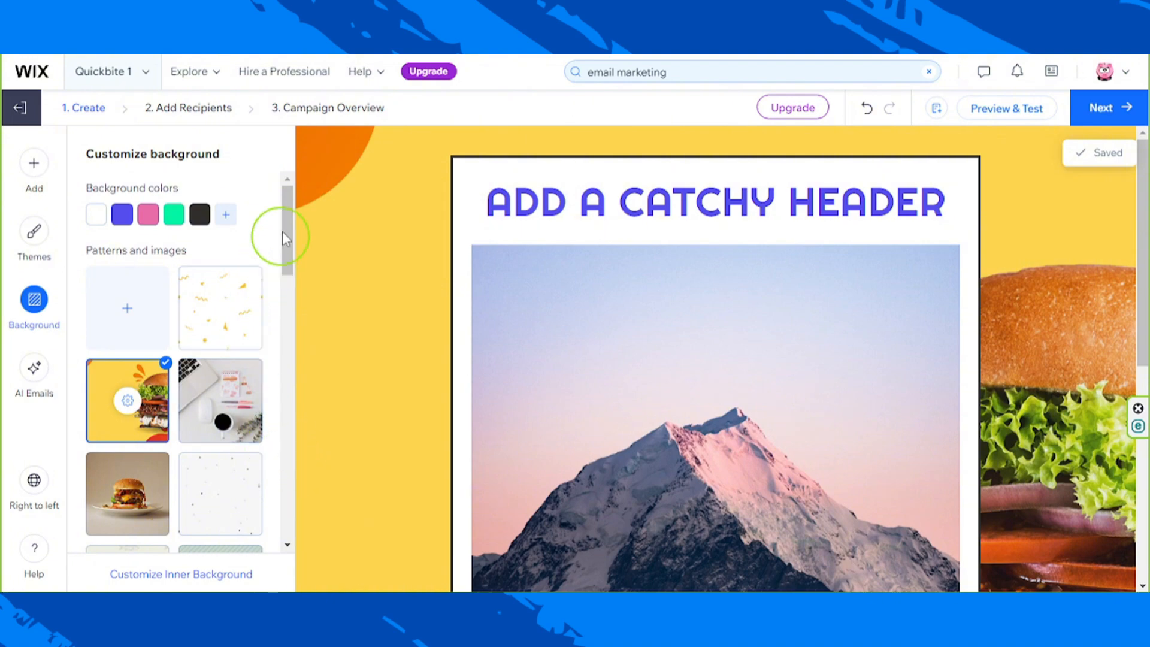
Reapply the yellow monstera leaf pattern as the email background and check it down to the footer.
drag(289, 209, 296, 348)
click(221, 532)
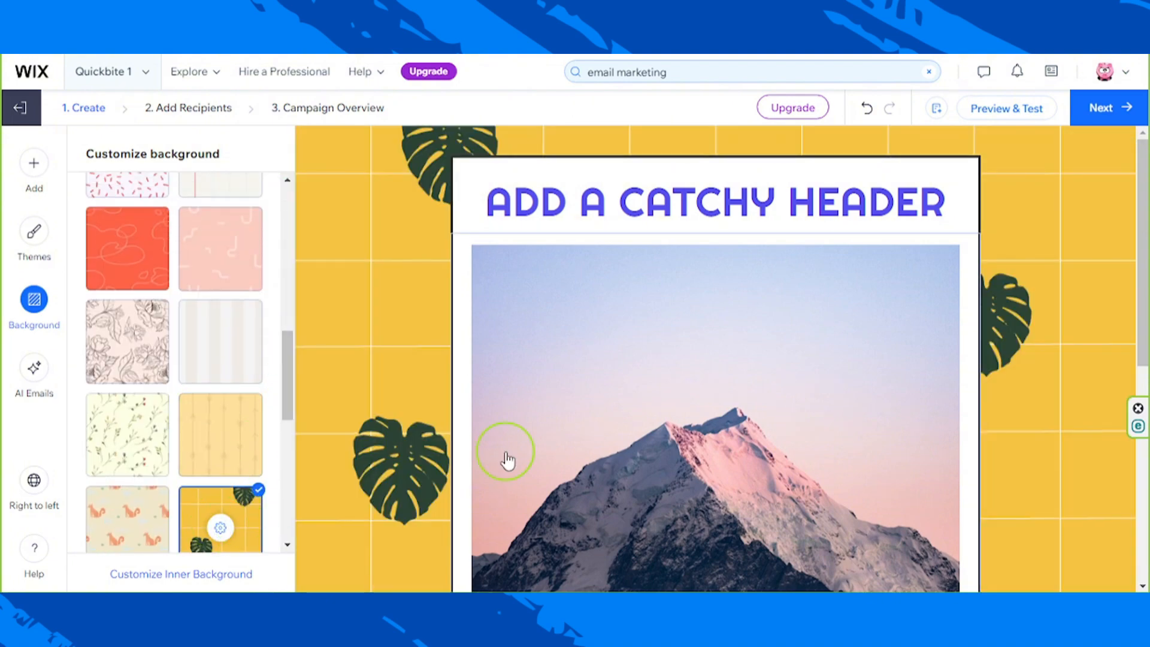
scroll(285, 306, up, 10)
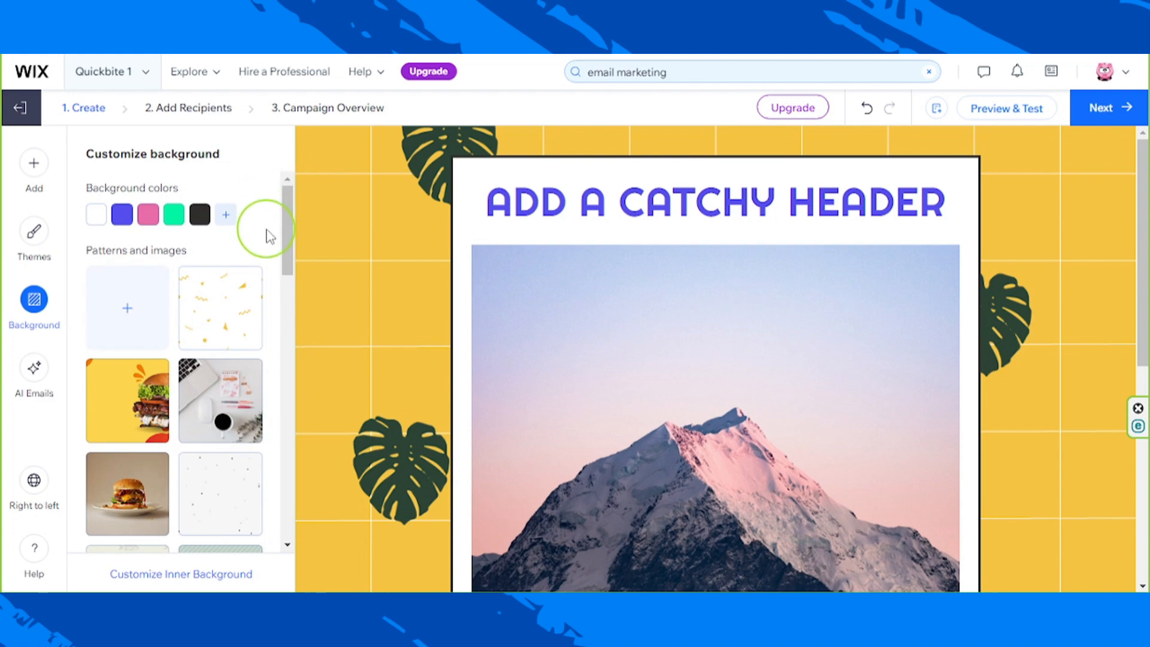
click(1138, 481)
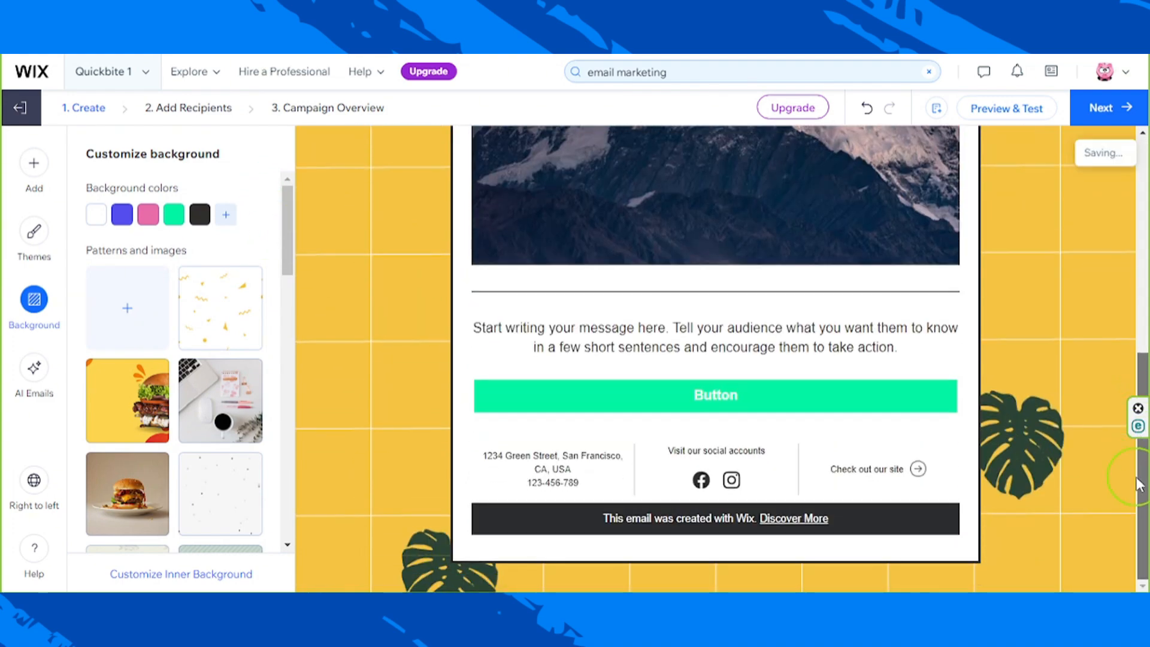
click(1138, 360)
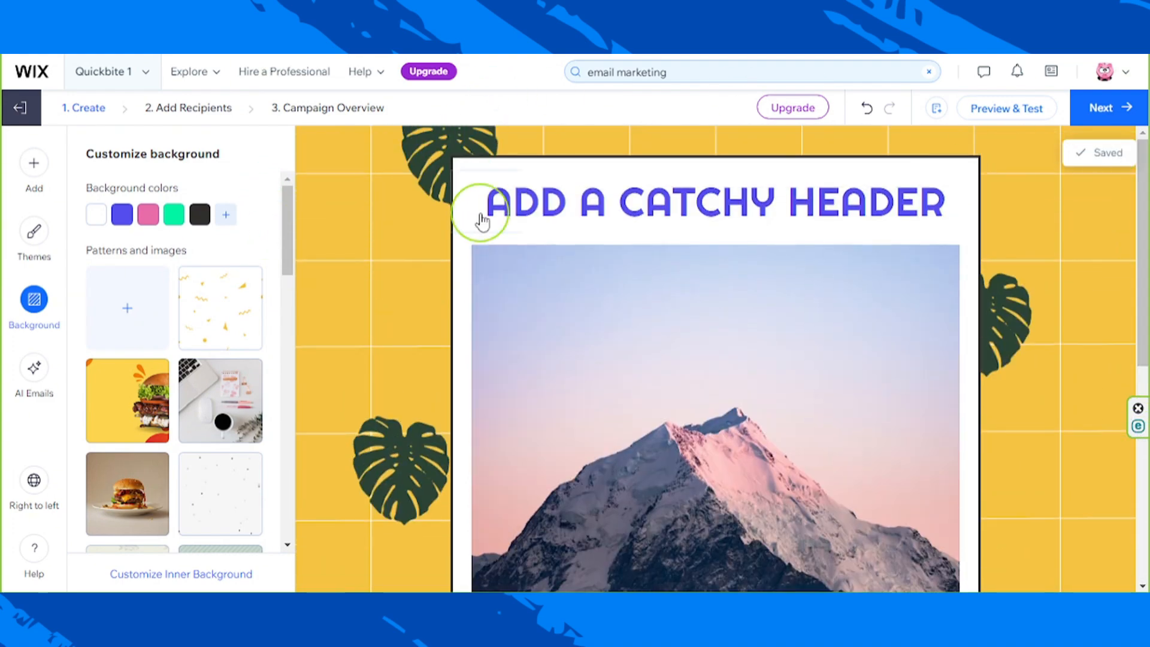
Open the inner background settings and test hiding and showing the background color.
drag(289, 200, 293, 509)
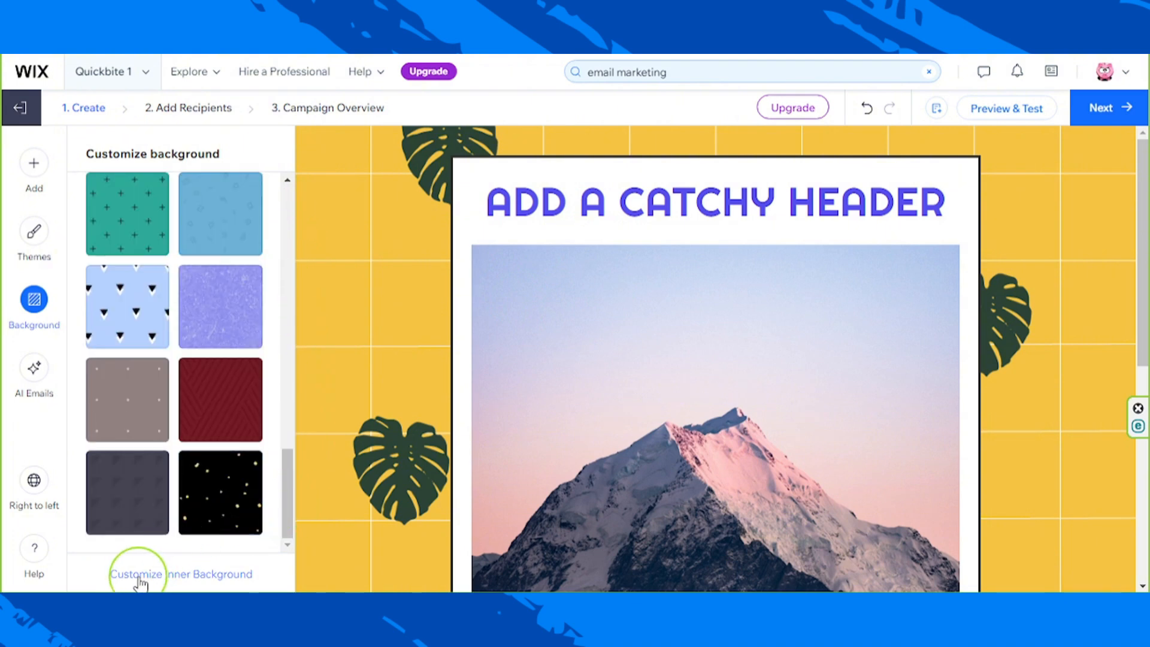
click(178, 575)
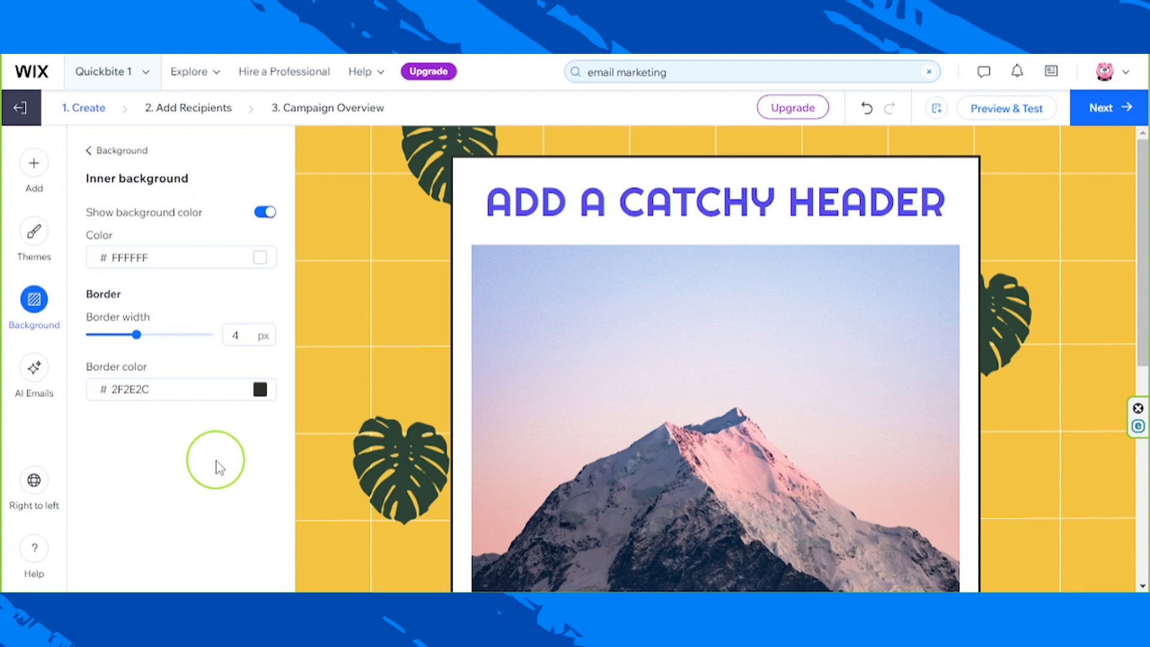
click(266, 213)
click(265, 213)
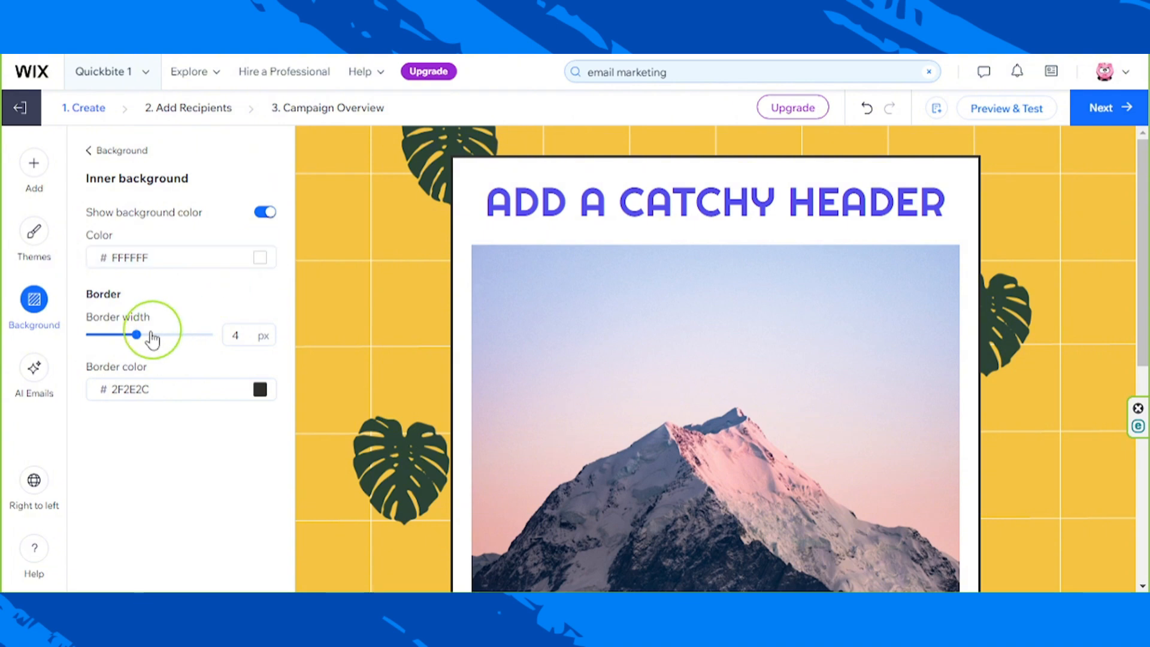
Change the inner background's border color to pink E76CA9, test a 6 px border and set the width to 0 px.
drag(136, 334, 57, 340)
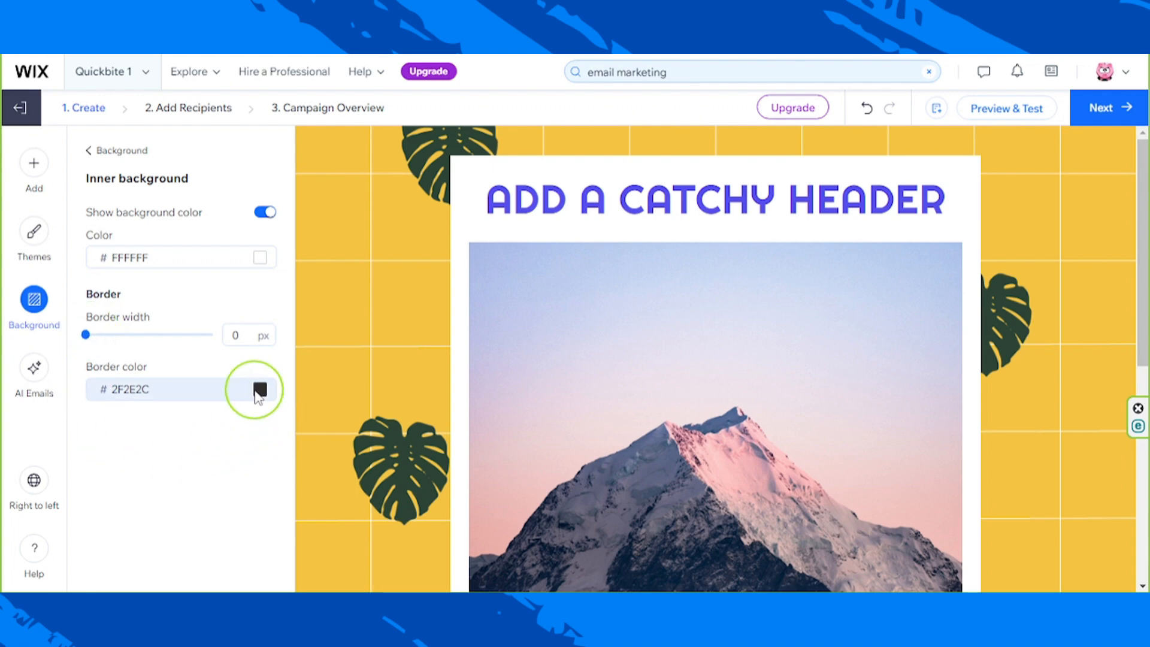
click(260, 393)
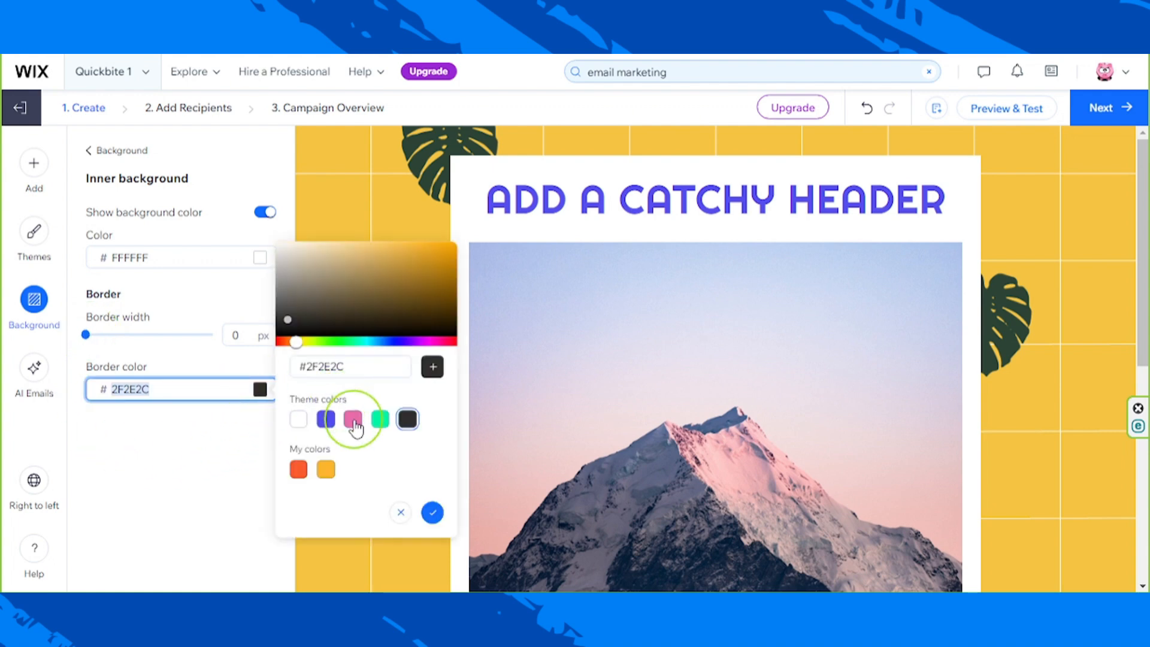
click(353, 420)
click(163, 335)
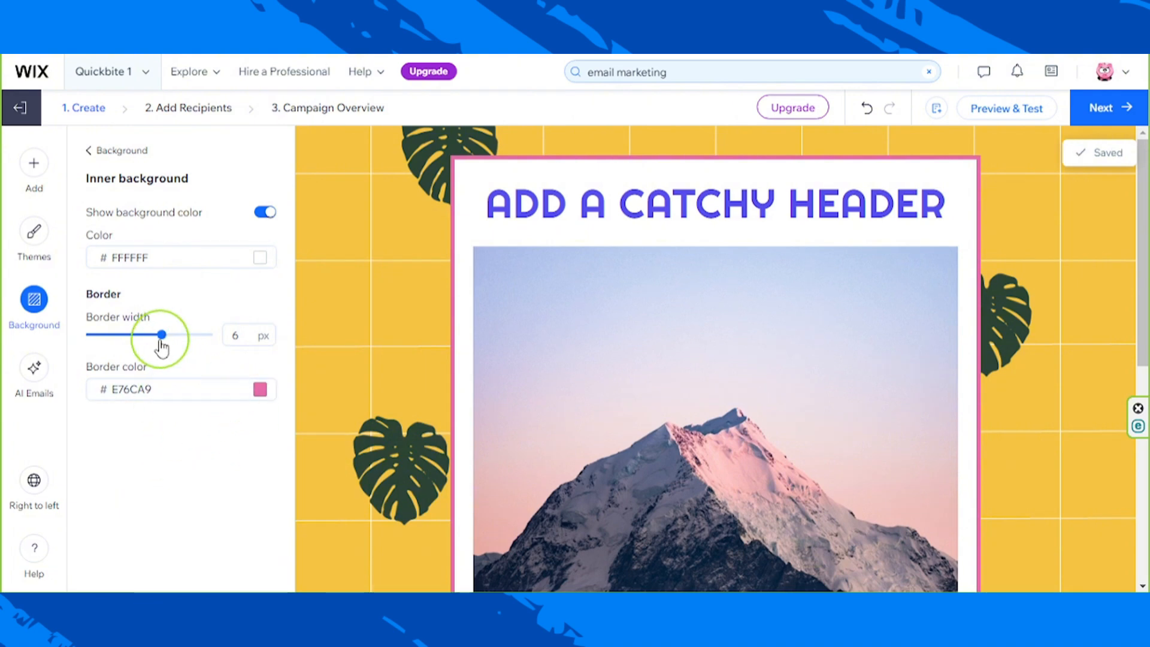
drag(162, 336, 66, 343)
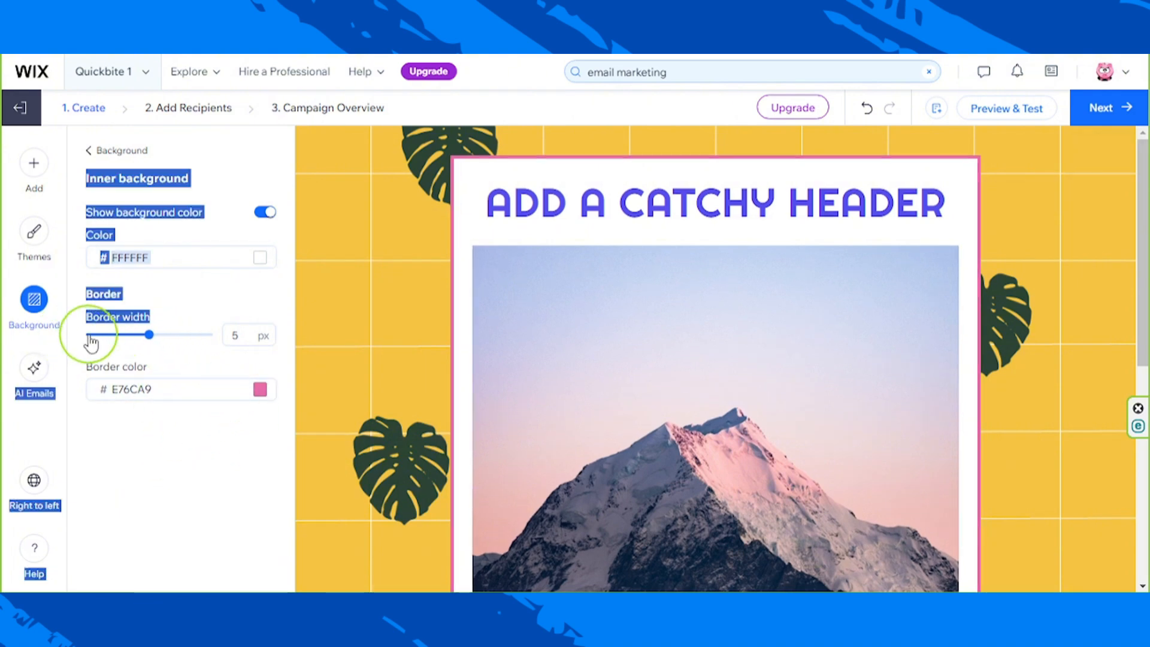
click(91, 340)
click(197, 313)
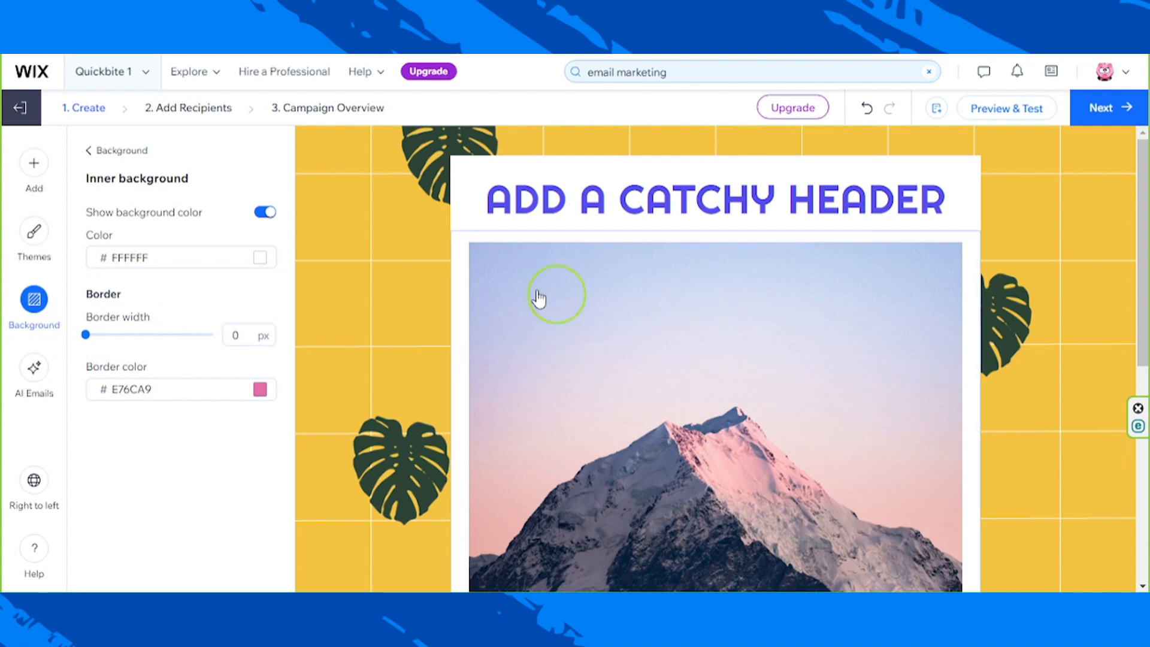
Open the "ADD A CATCHY HEADER" text for editing and color the whole header orange-red FA5A2C.
click(657, 214)
click(659, 211)
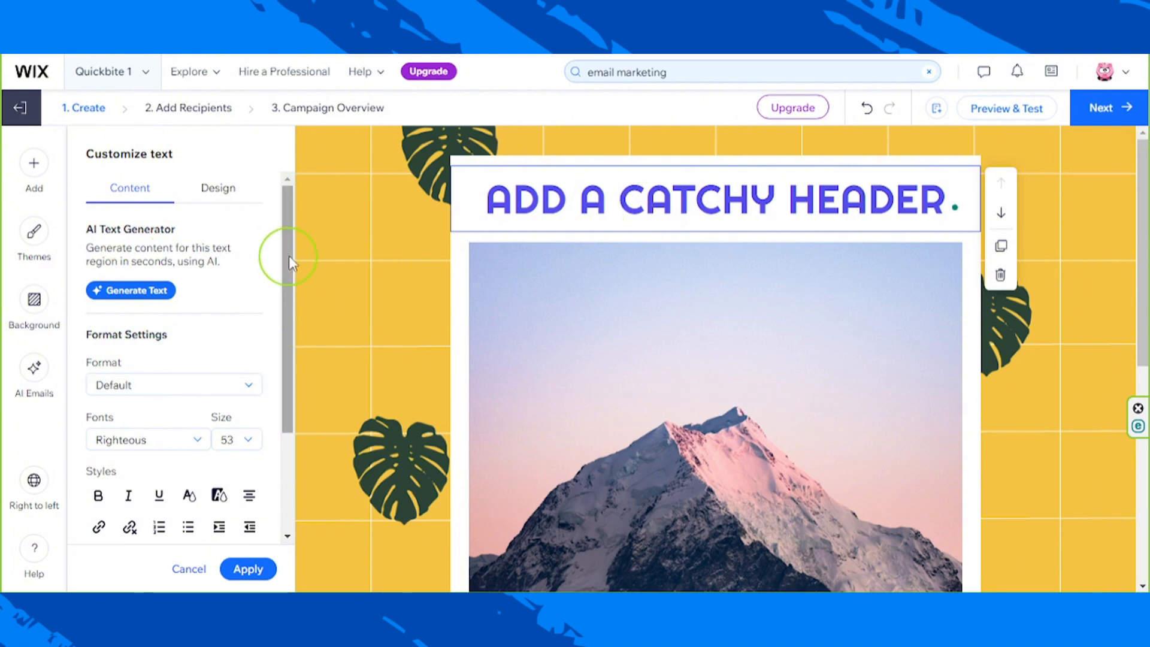
drag(289, 242, 290, 335)
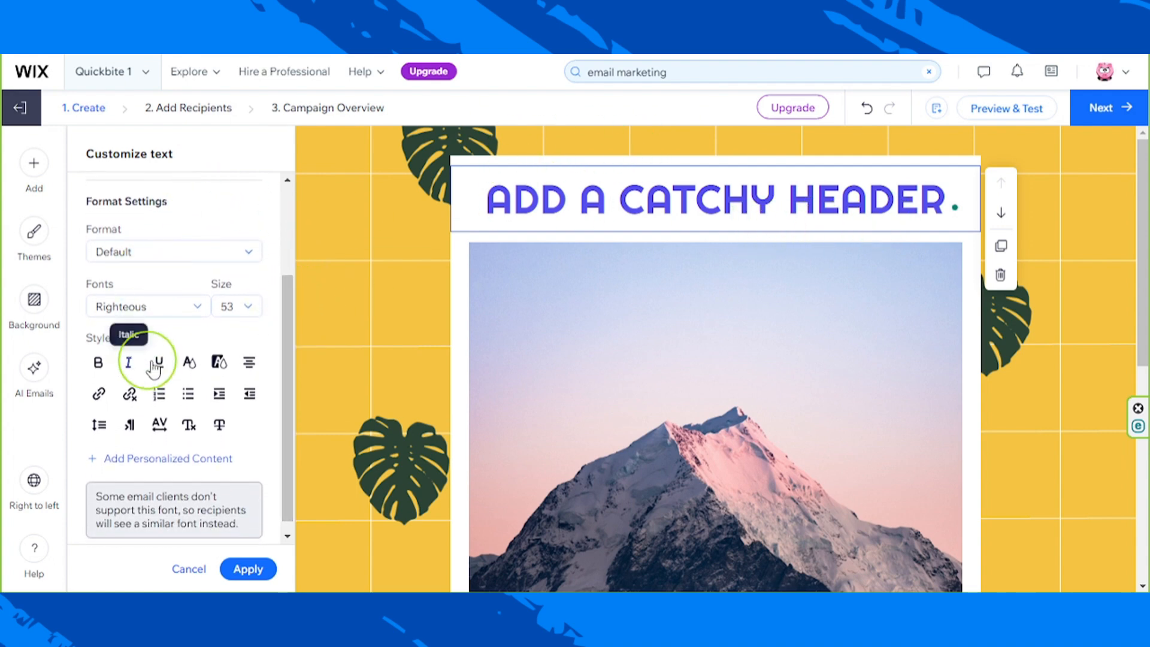
click(184, 363)
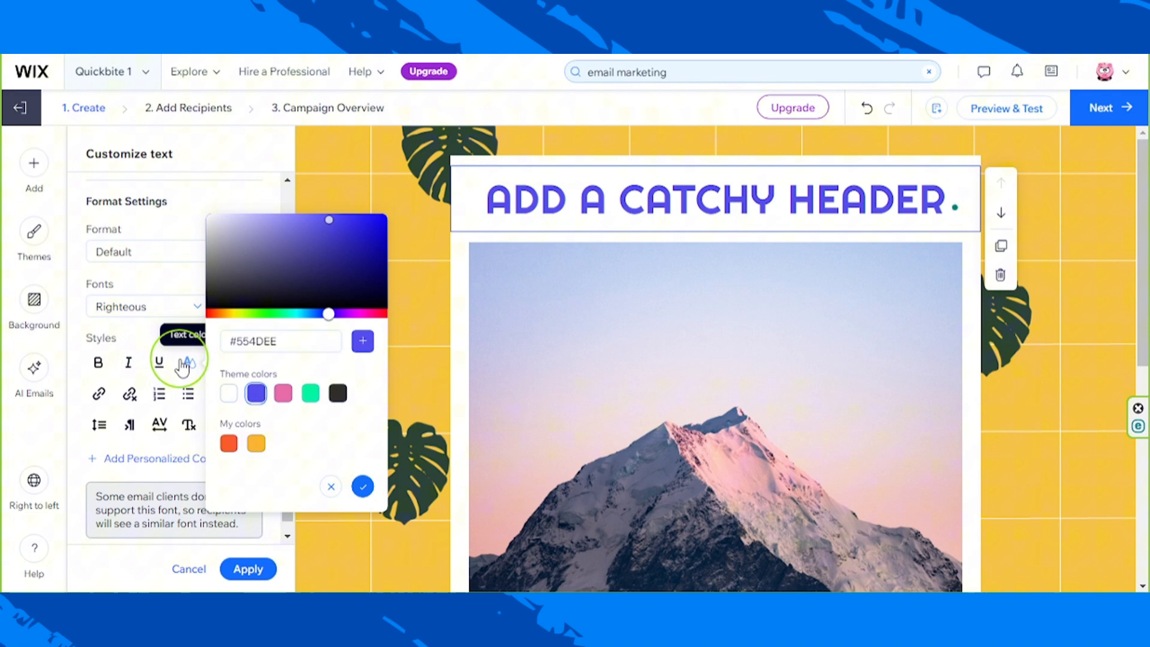
click(229, 443)
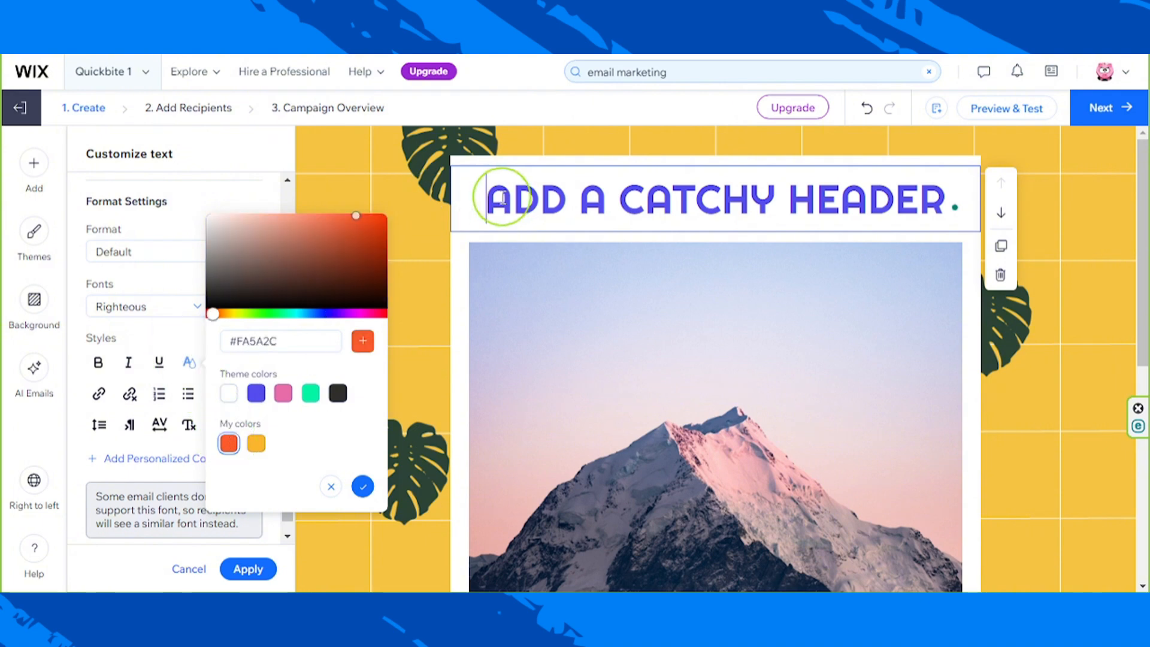
drag(502, 199, 950, 200)
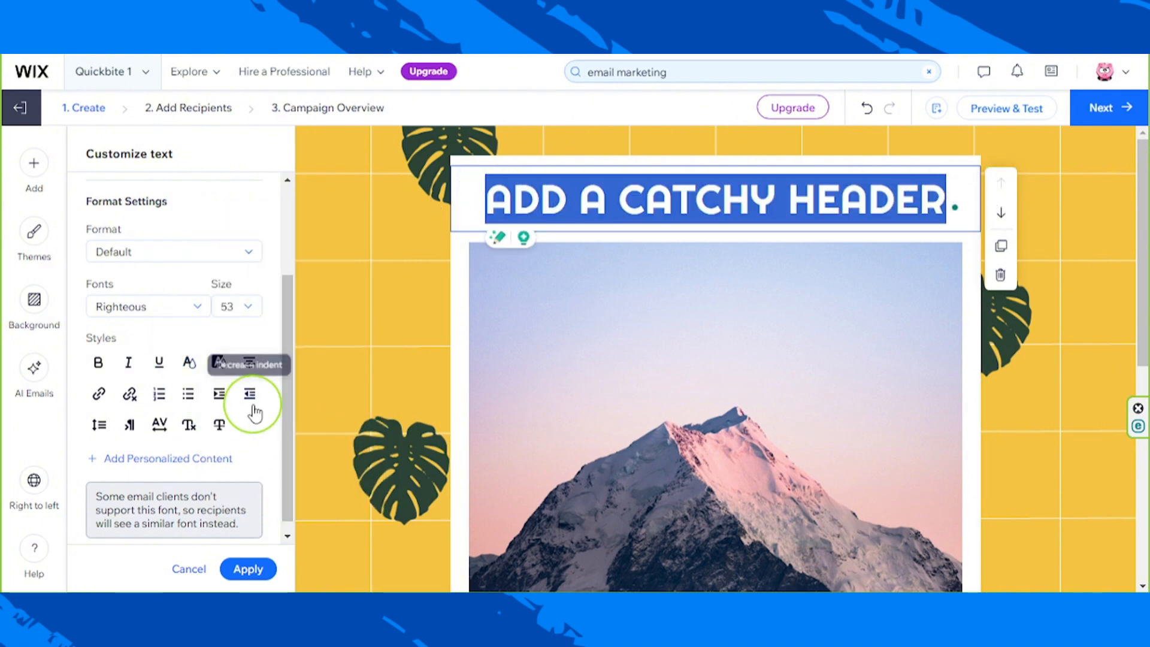
click(191, 365)
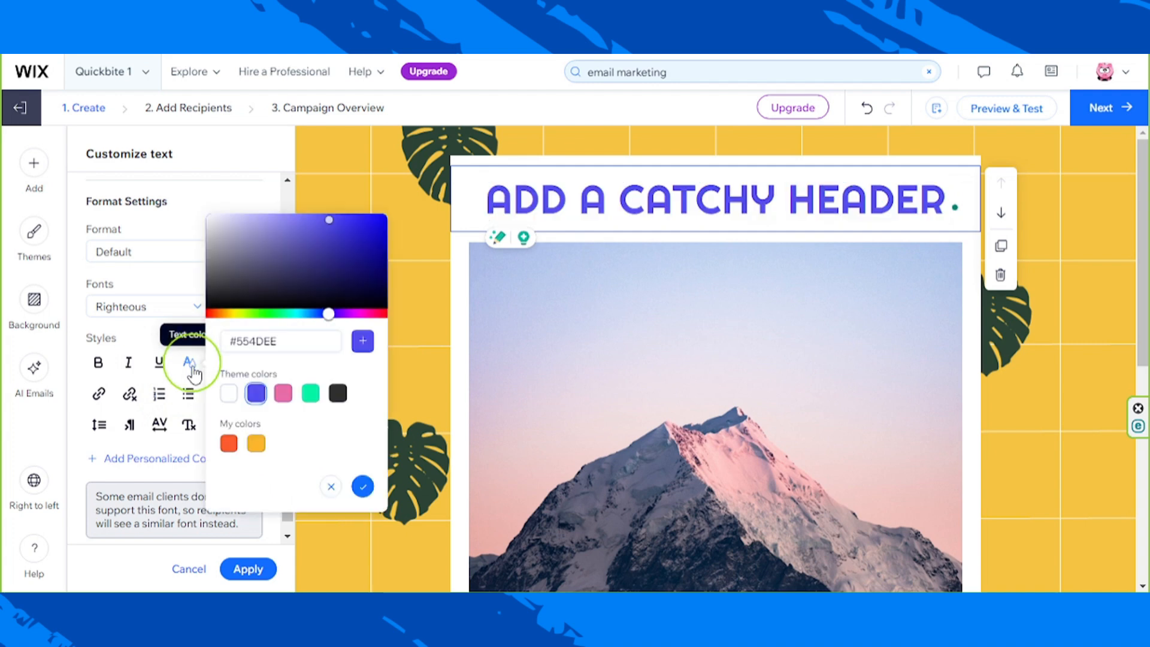
click(229, 443)
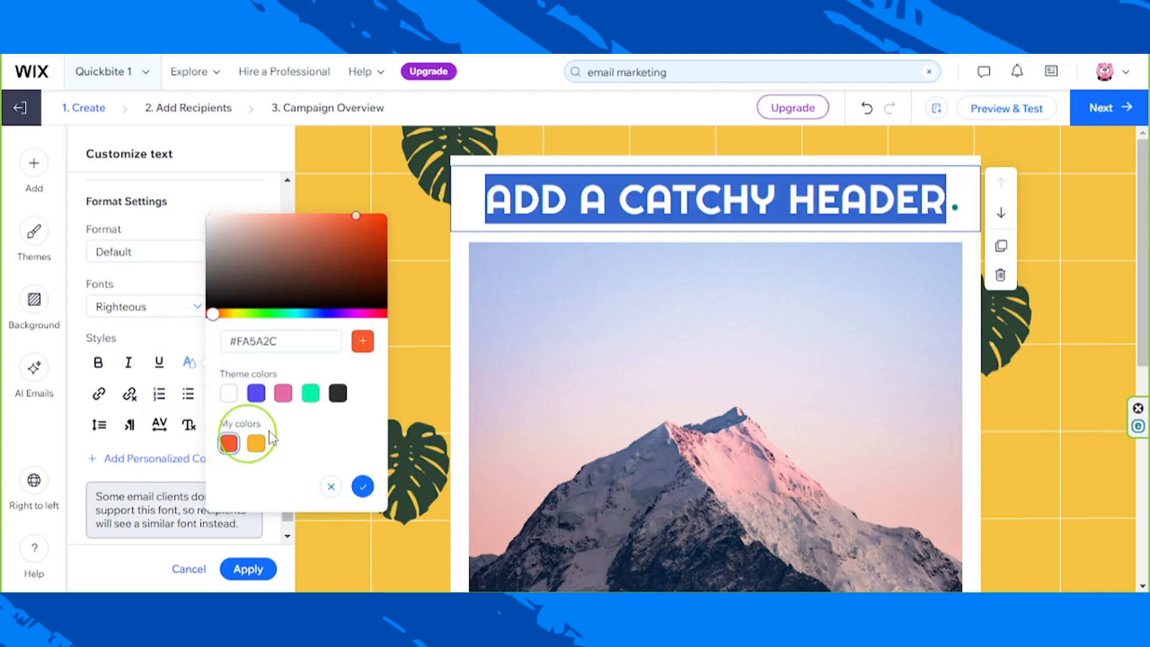
click(704, 202)
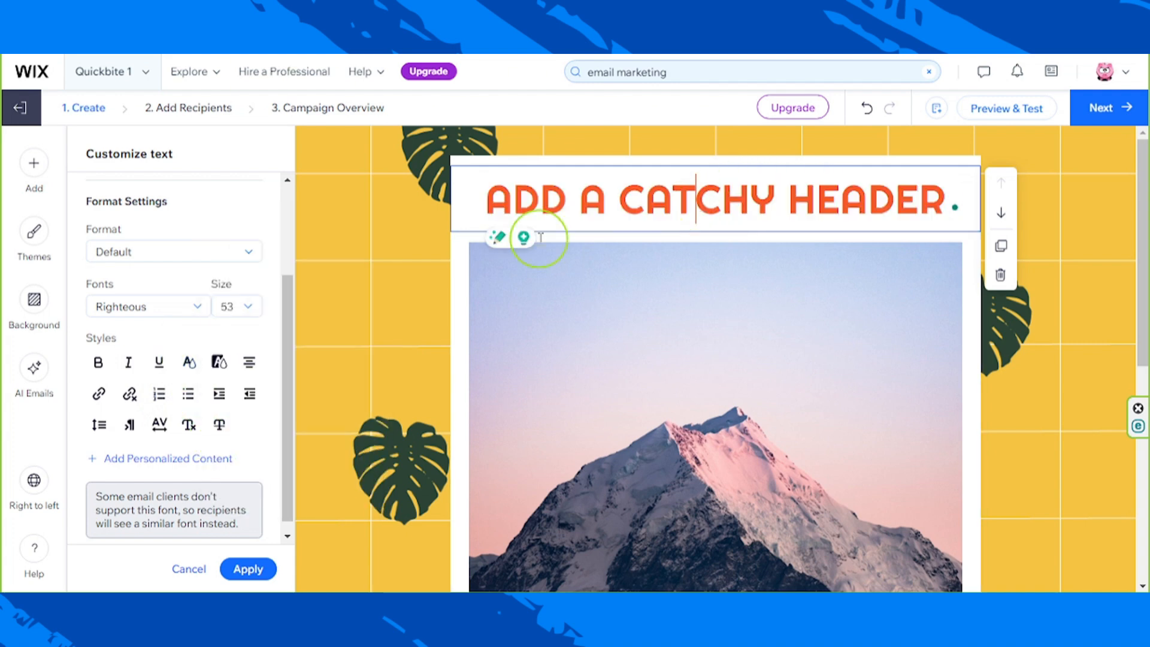
Test a bright orange highlight behind the entire header text and reset the highlight to no fill.
drag(489, 197, 967, 200)
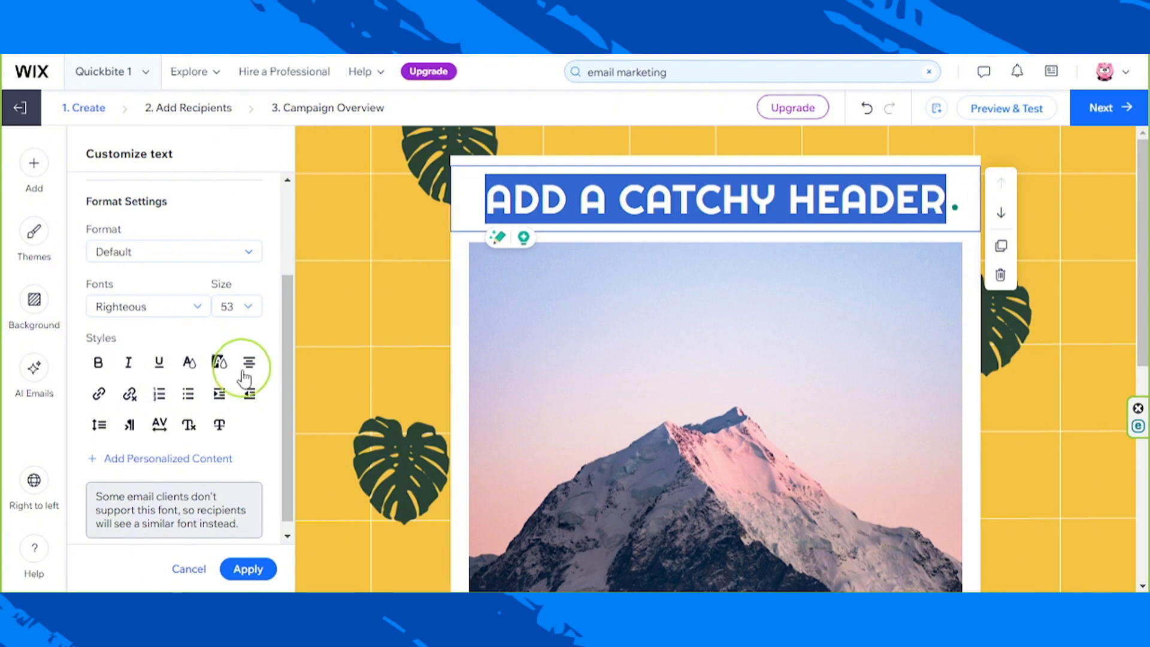
click(220, 362)
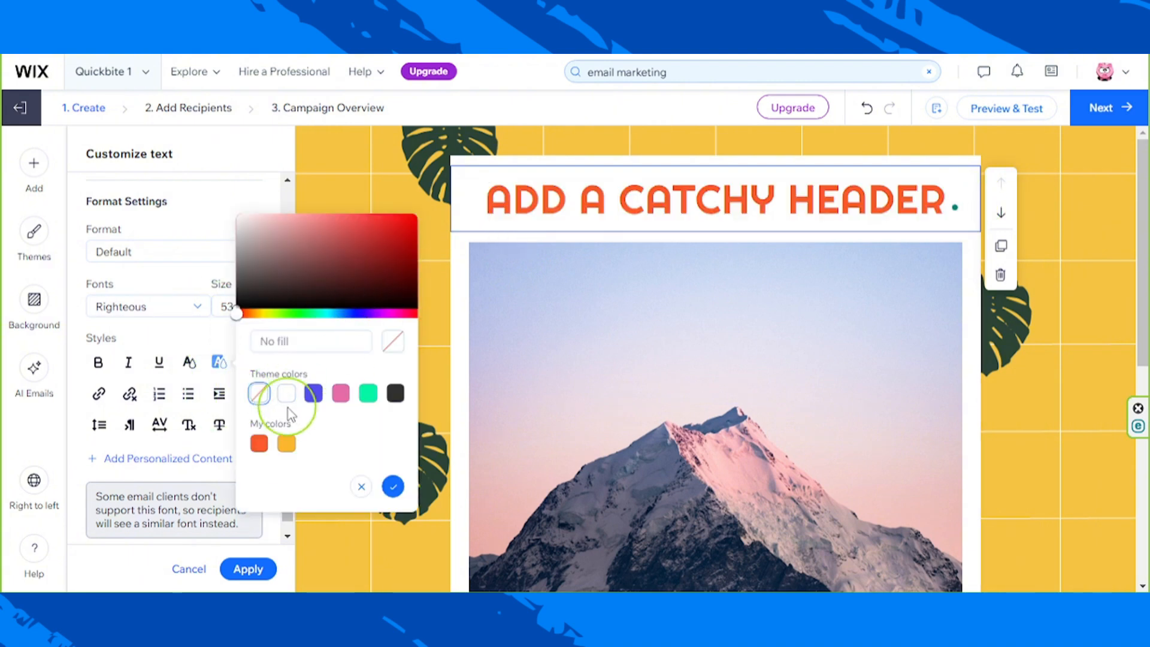
click(276, 227)
drag(241, 313, 254, 313)
click(296, 227)
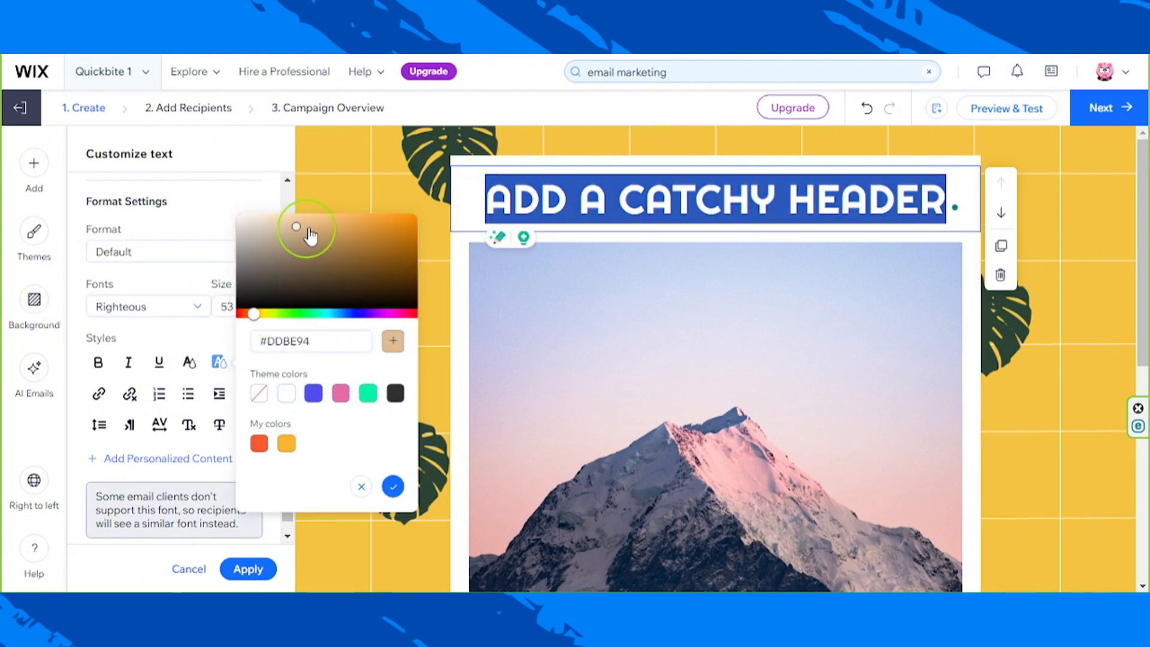
click(389, 216)
drag(398, 202, 400, 201)
click(591, 187)
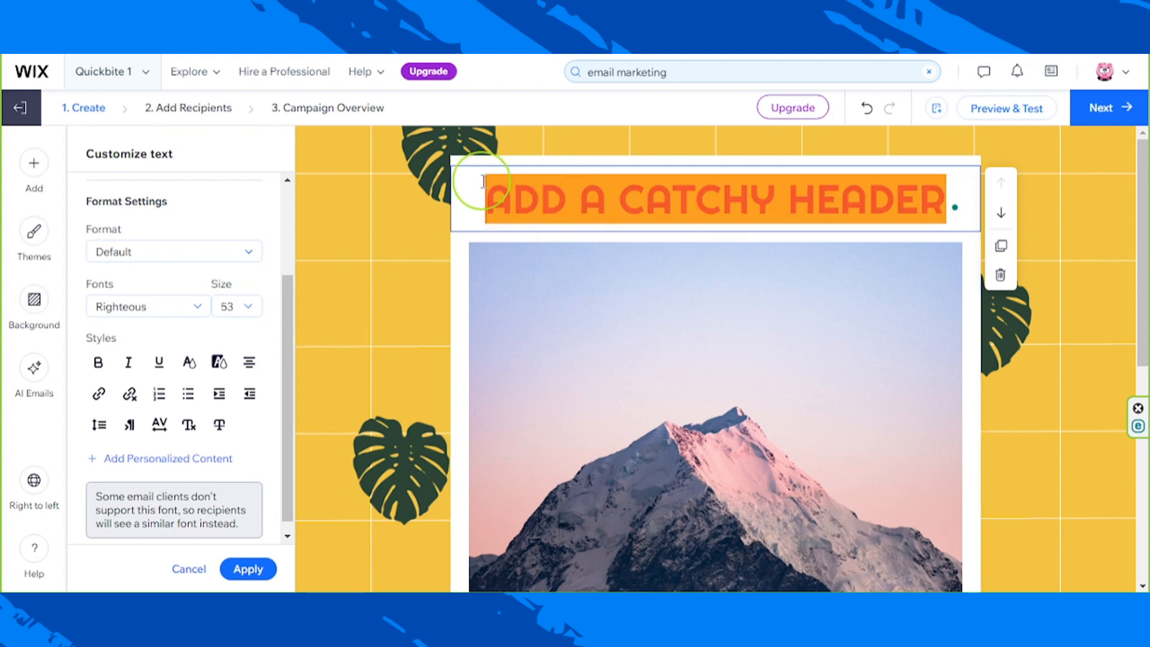
drag(487, 187, 951, 197)
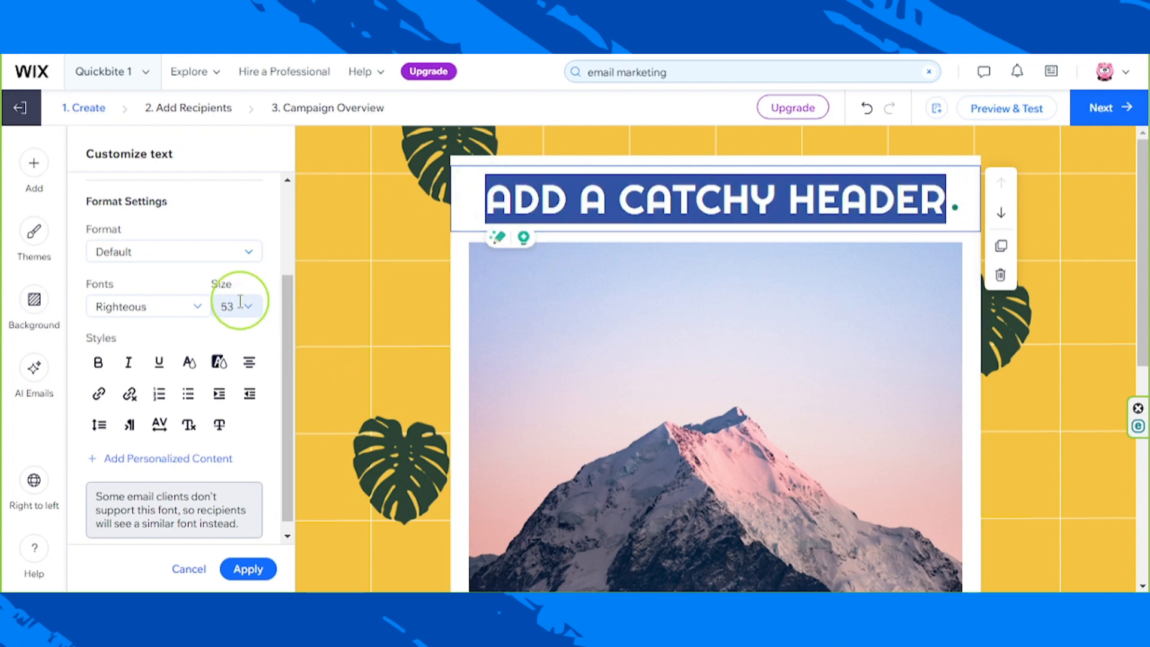
click(219, 362)
click(259, 393)
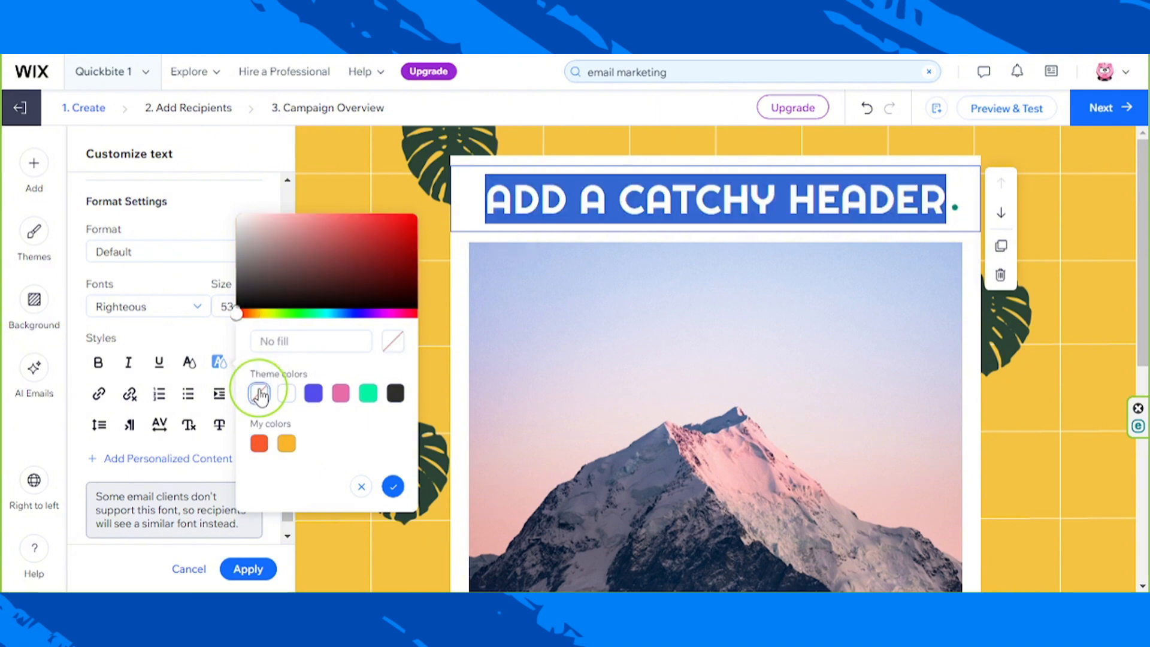
Shift the header text color's hue from orange-red to orange and confirm it.
click(190, 363)
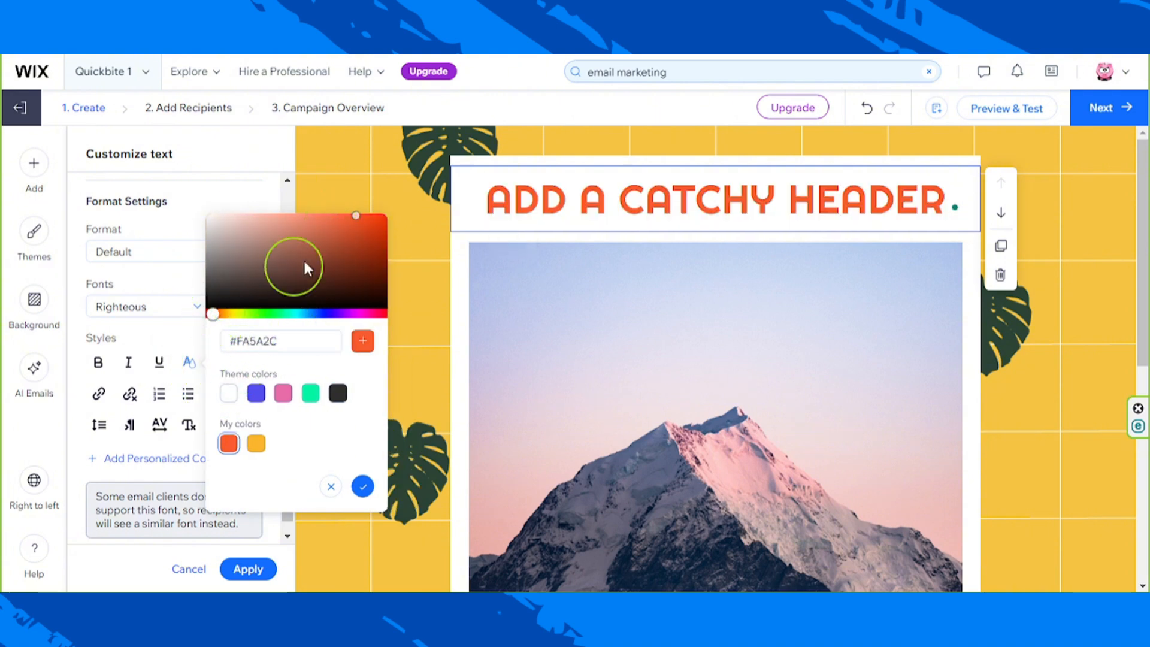
click(219, 321)
click(362, 487)
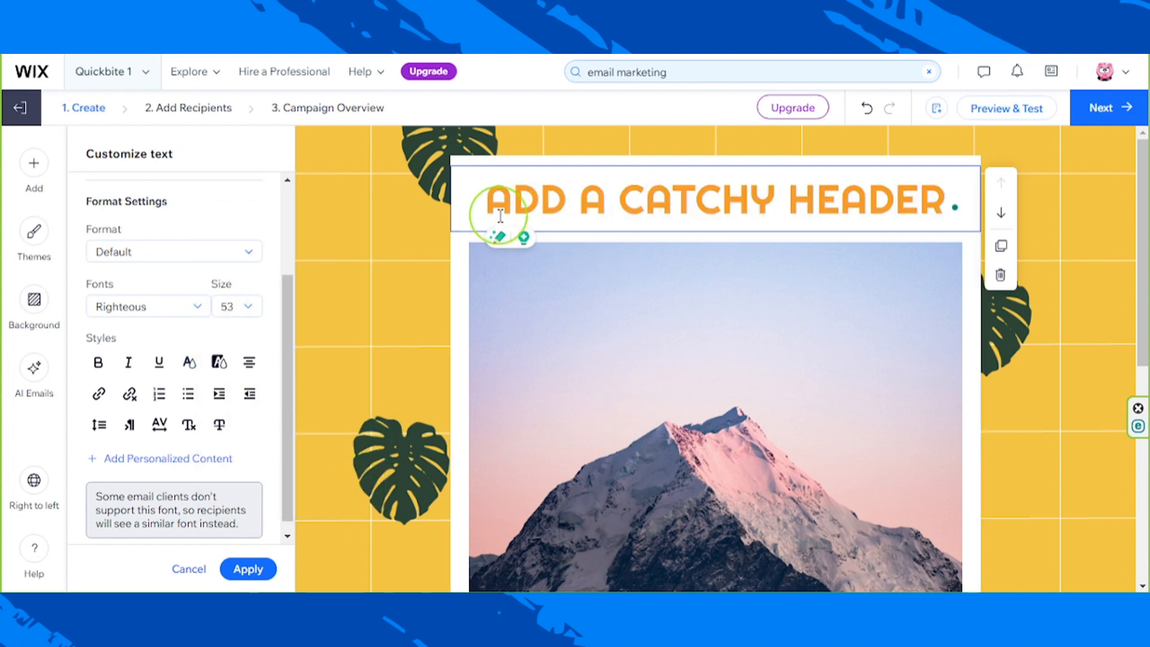
Replace the header text with "New Flavor Alert: Try Our Spicy BBQ Burger + Exclusive Offer Inside!" copied from the subject line in Notepad.
drag(495, 204, 949, 201)
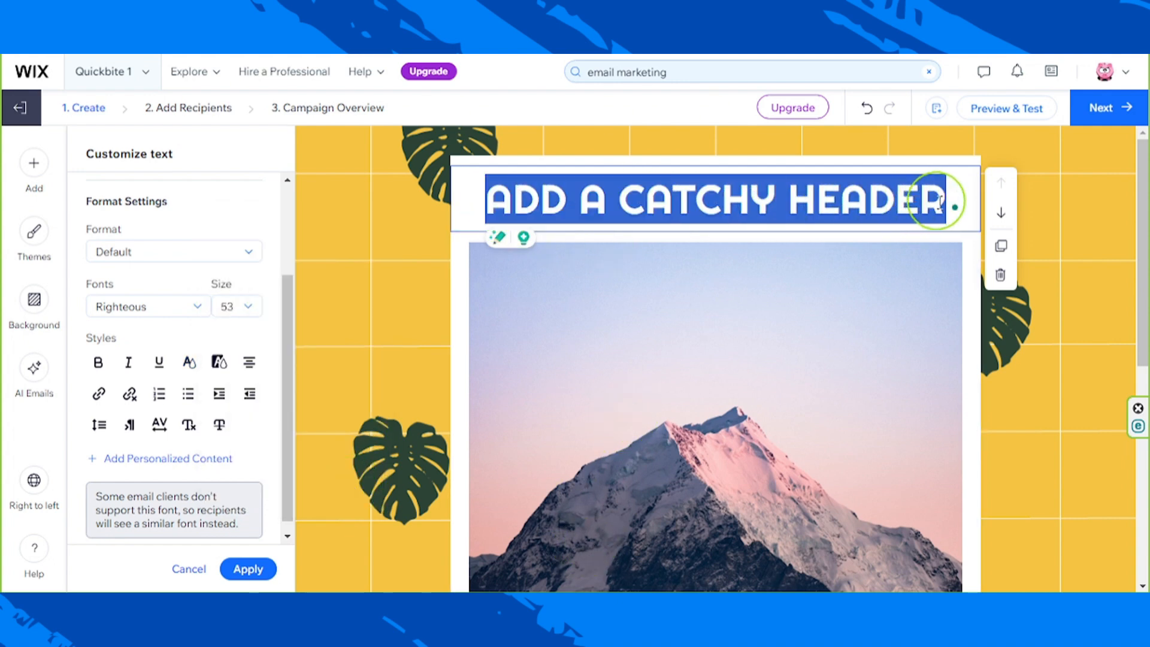
click(509, 605)
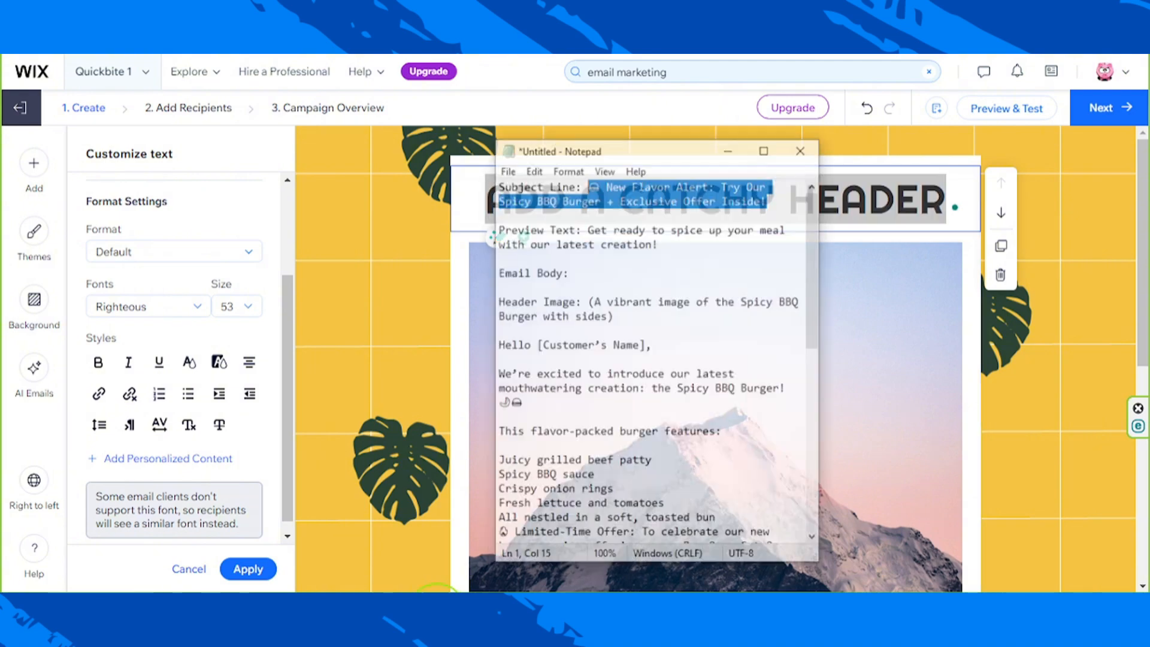
click(620, 156)
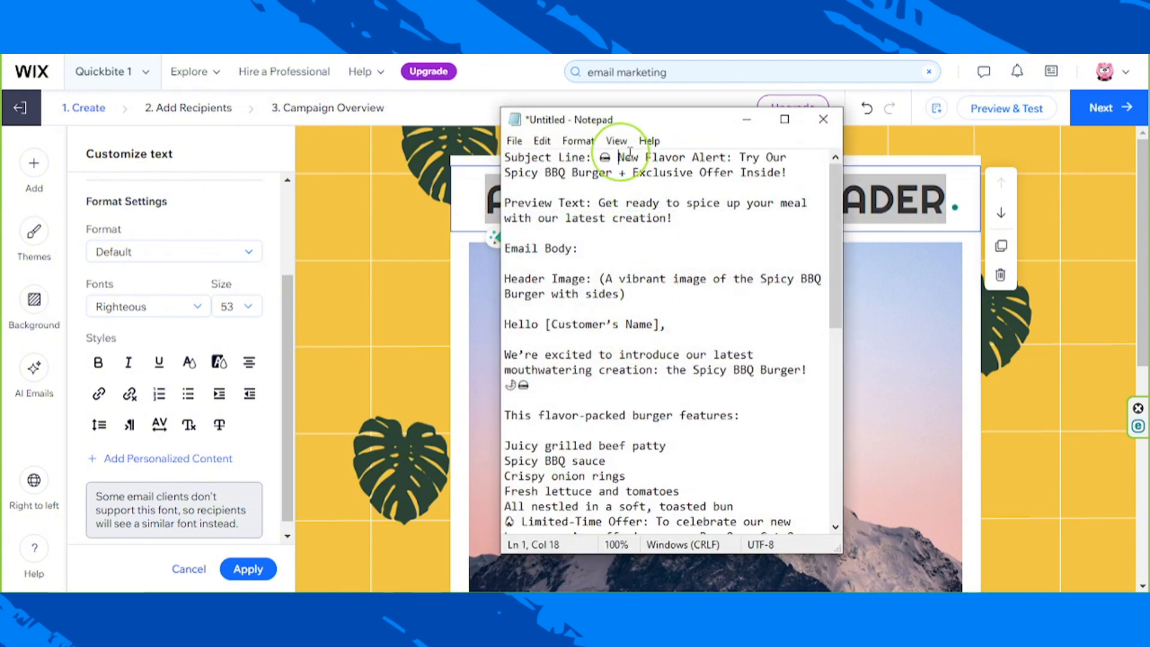
drag(629, 154, 788, 173)
right_click(748, 165)
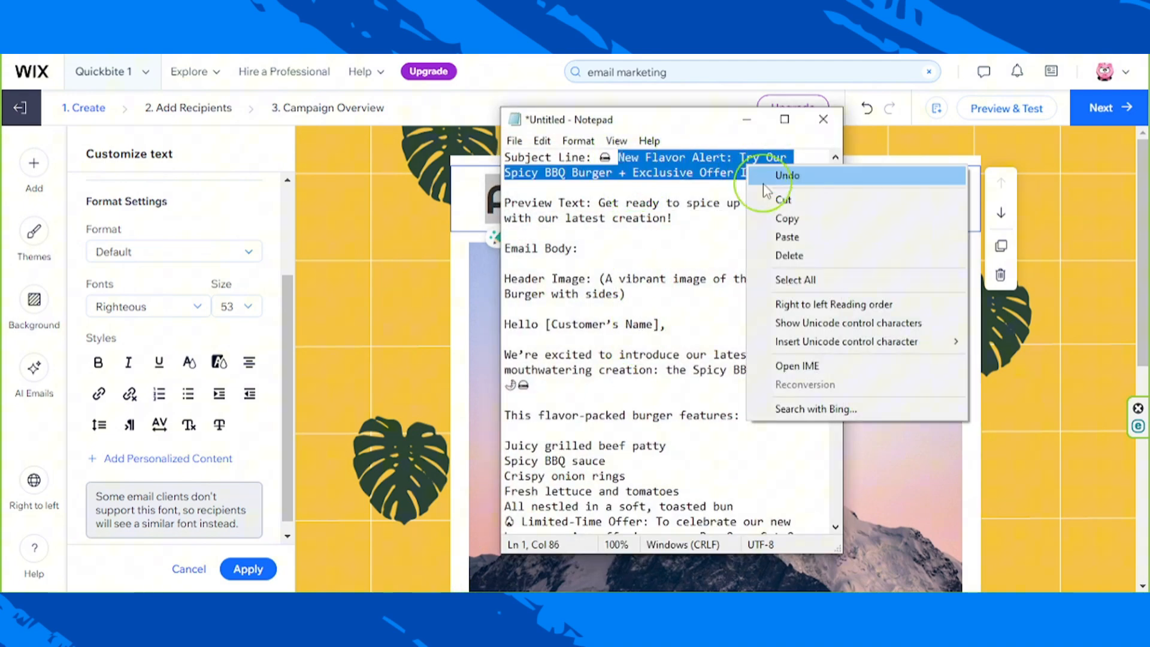
click(769, 222)
click(874, 199)
right_click(874, 204)
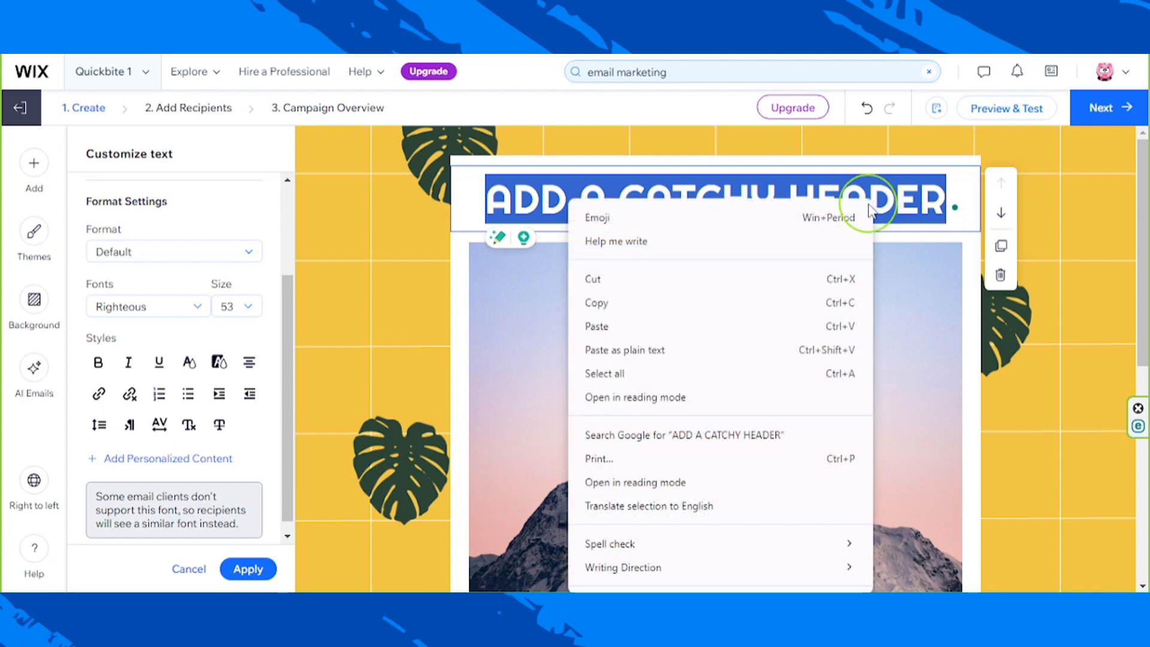
click(723, 328)
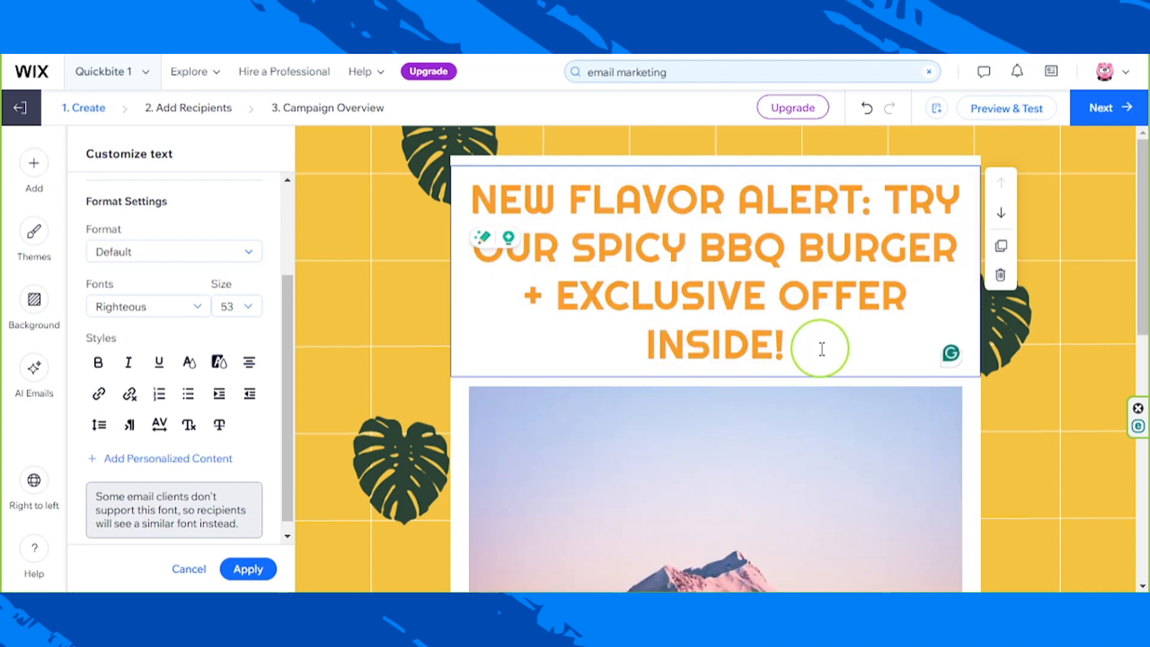
Set the font size of the whole header text to 36.
drag(822, 349, 475, 192)
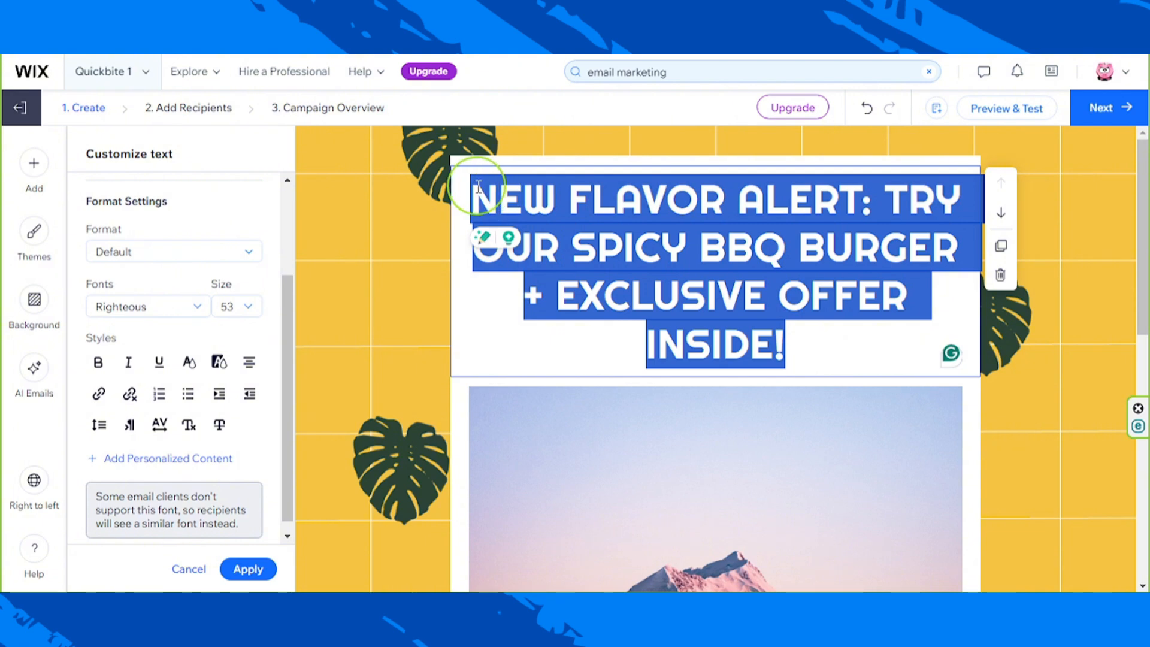
click(251, 306)
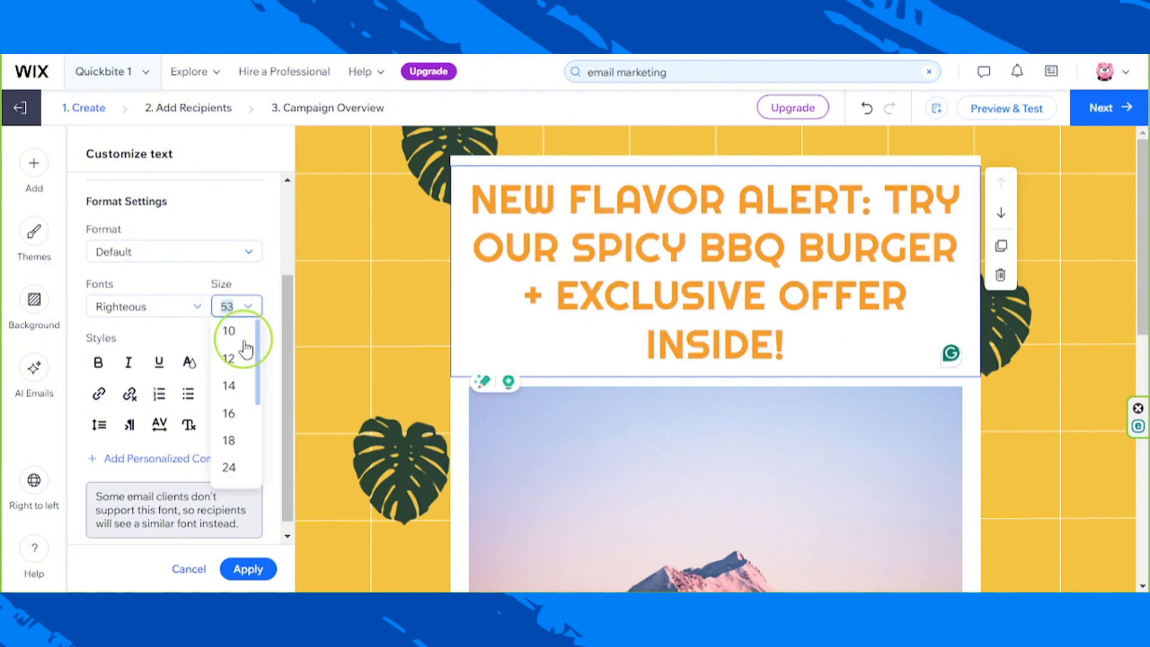
scroll(237, 419, down, 3)
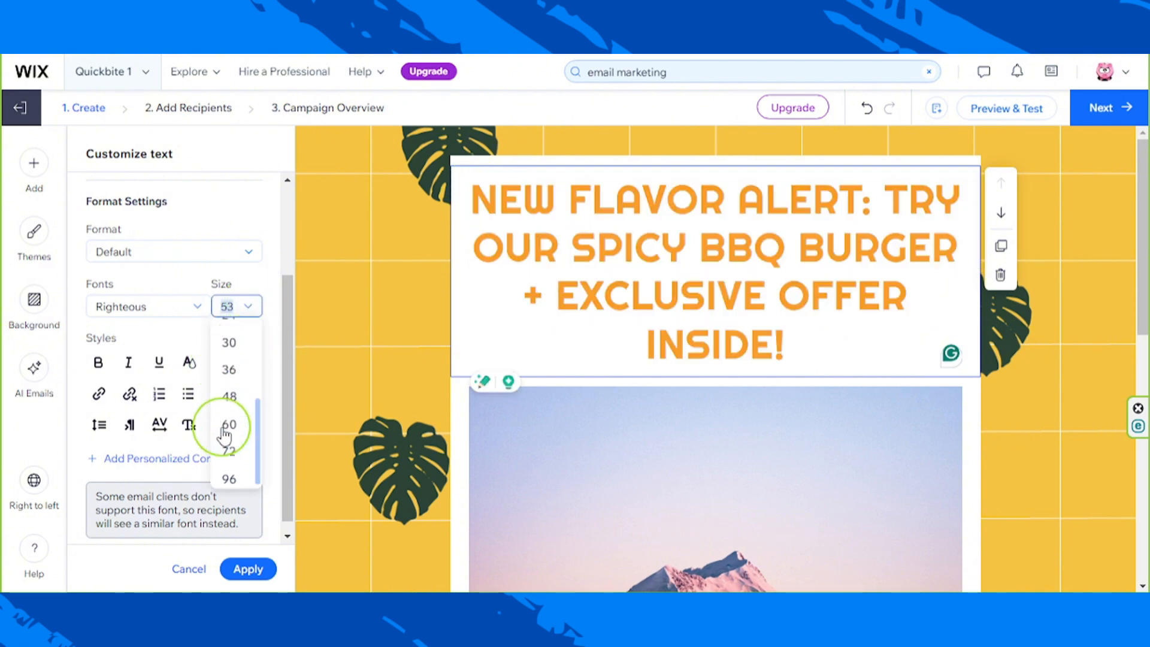
click(230, 365)
click(246, 306)
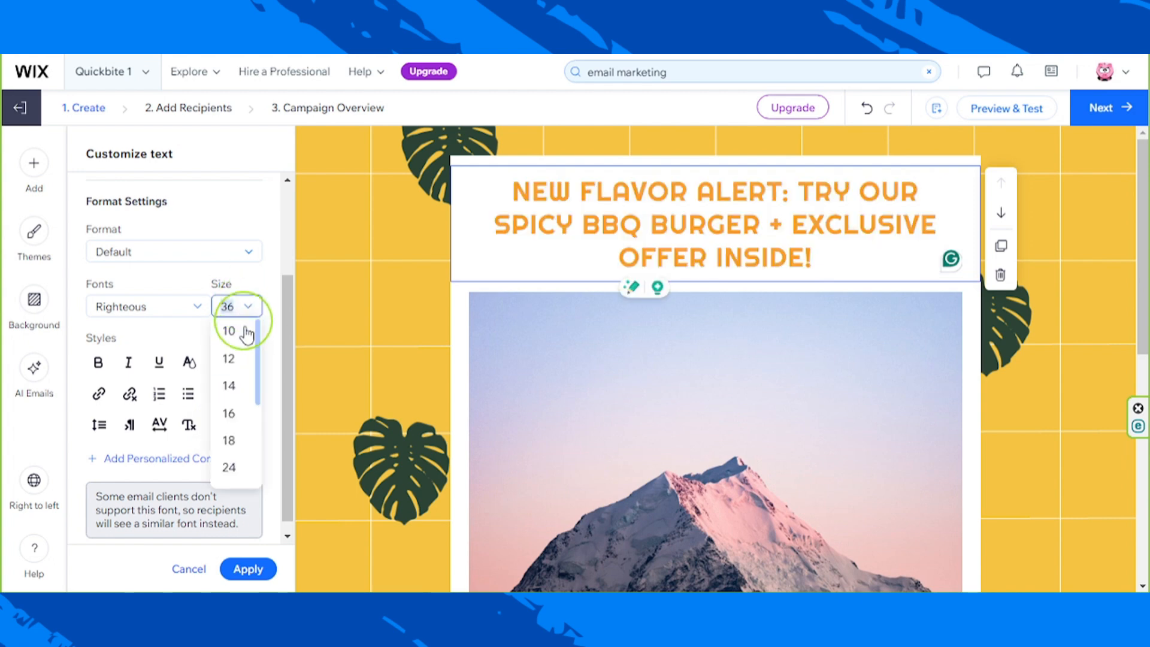
scroll(242, 390, down, 3)
click(746, 195)
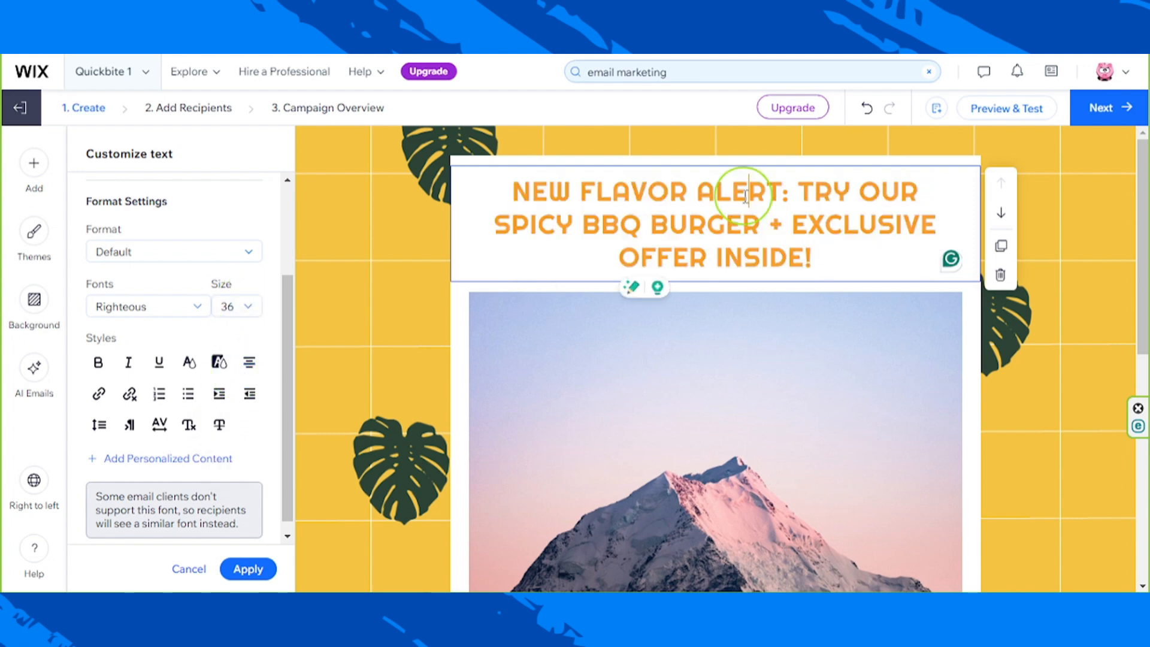
Replace the mountain image below the header with Double-Patty.png from the site files.
click(876, 431)
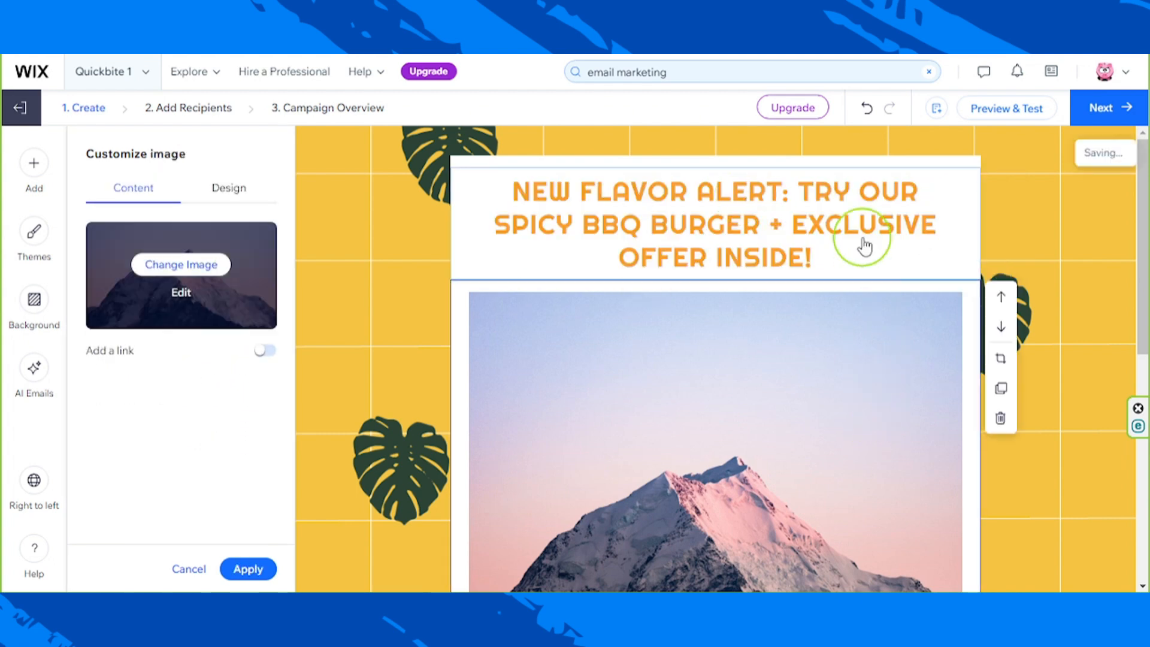
click(835, 258)
click(911, 342)
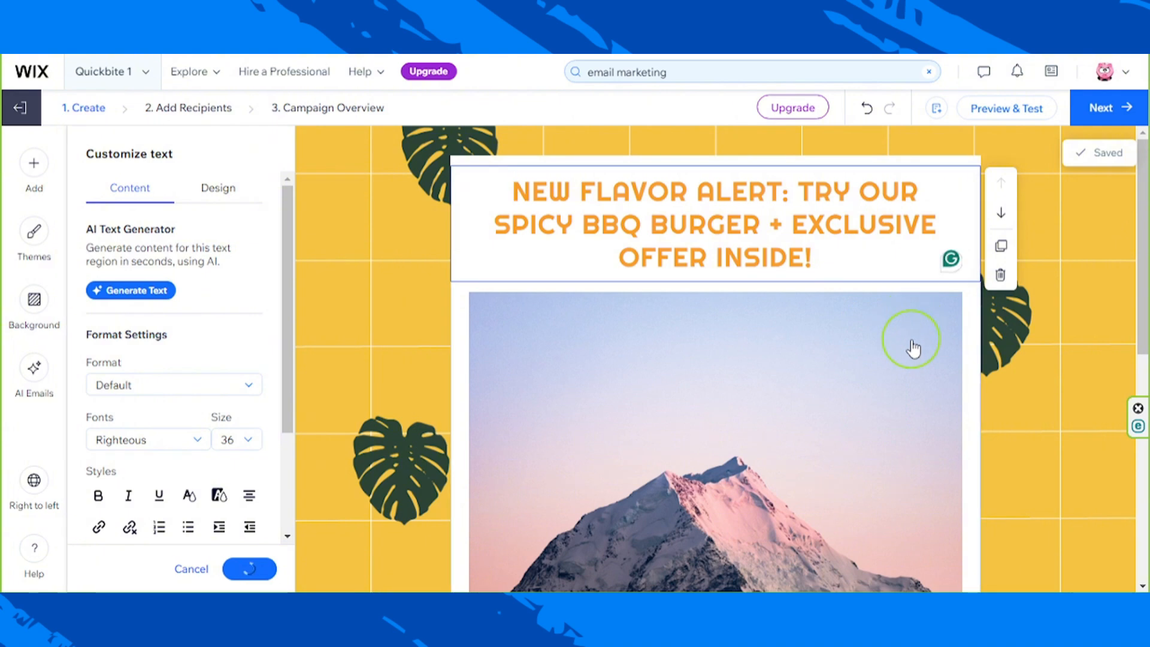
scroll(910, 341, down, 3)
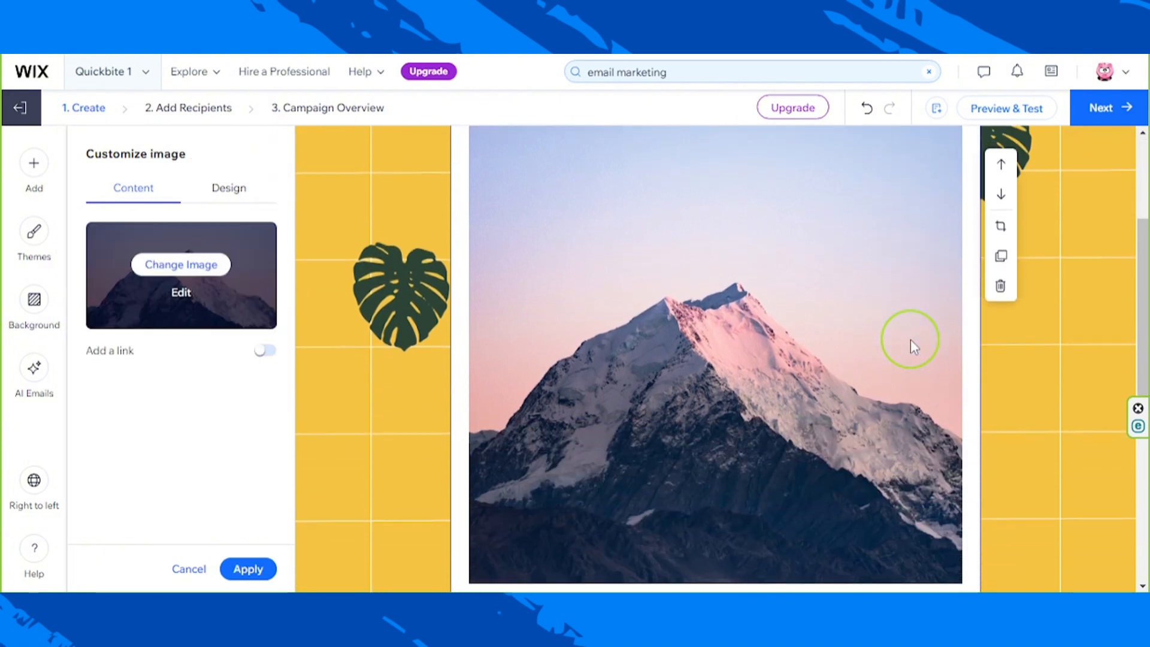
scroll(910, 342, down, 3)
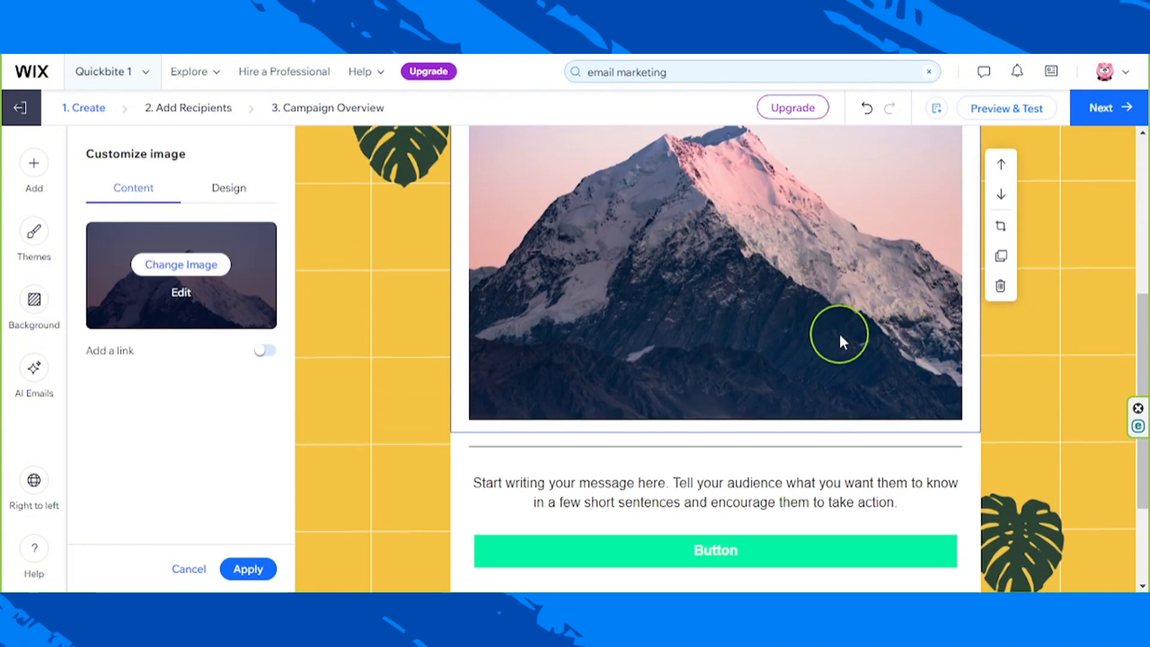
scroll(800, 422, up, 1)
scroll(803, 426, up, 2)
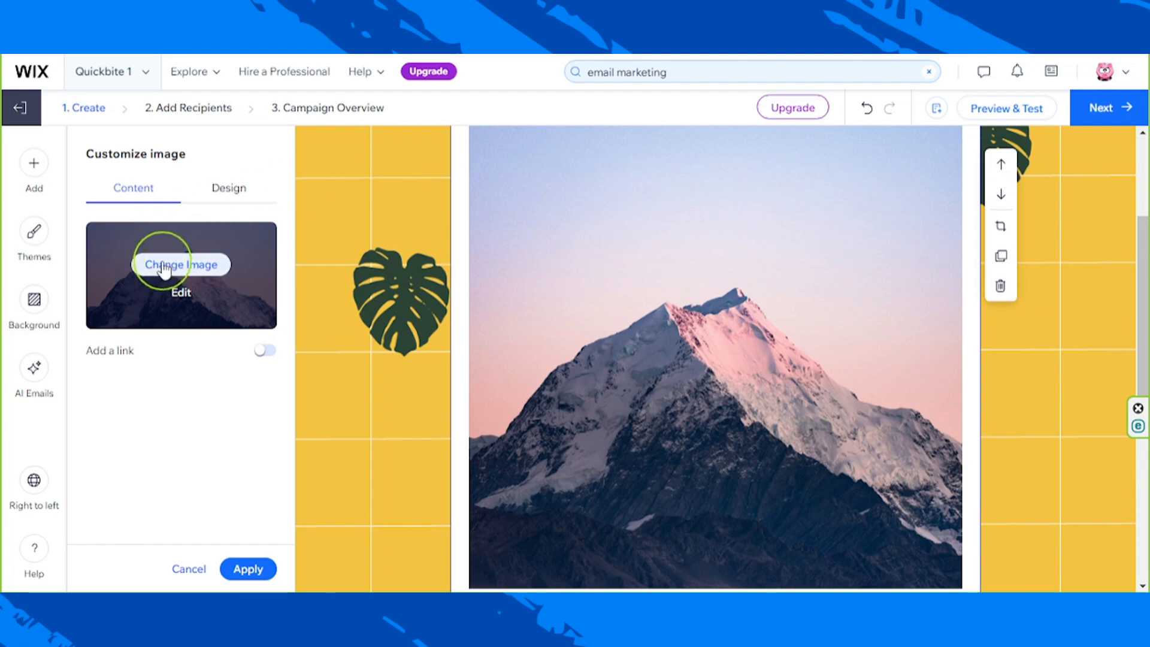
click(191, 266)
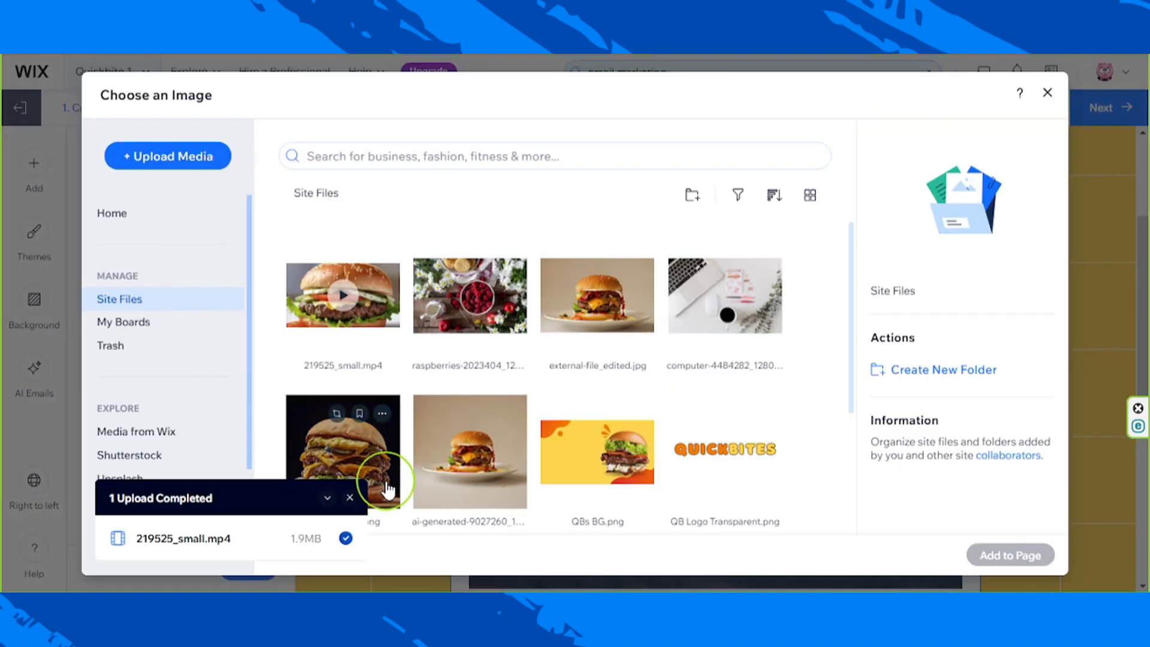
click(321, 450)
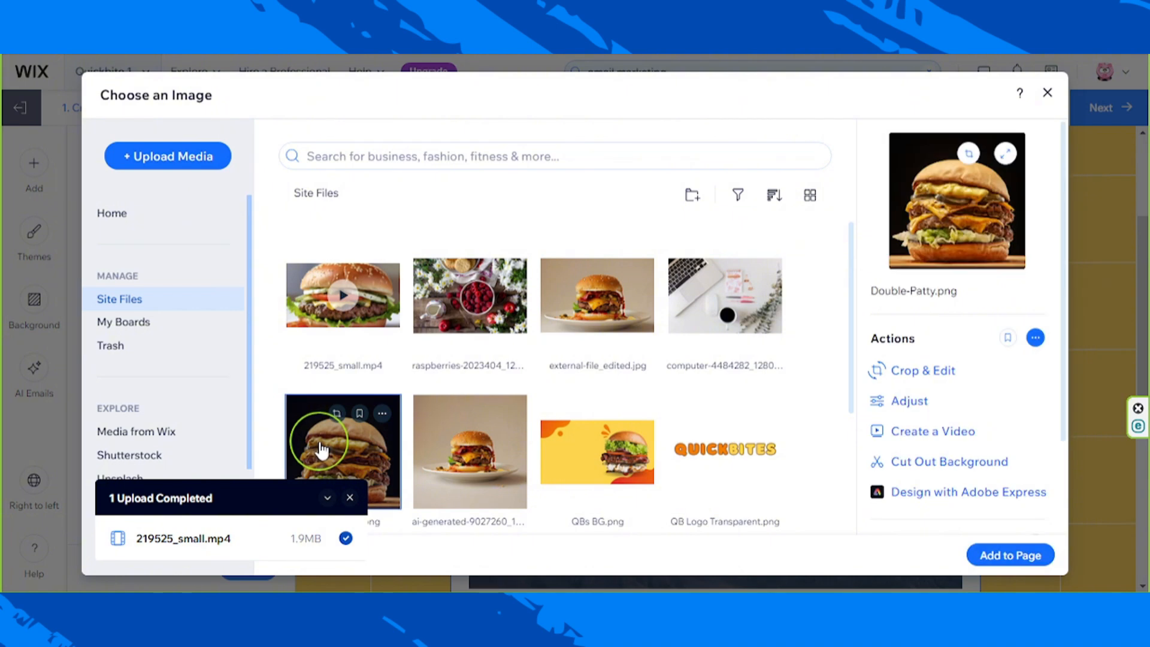
click(1025, 563)
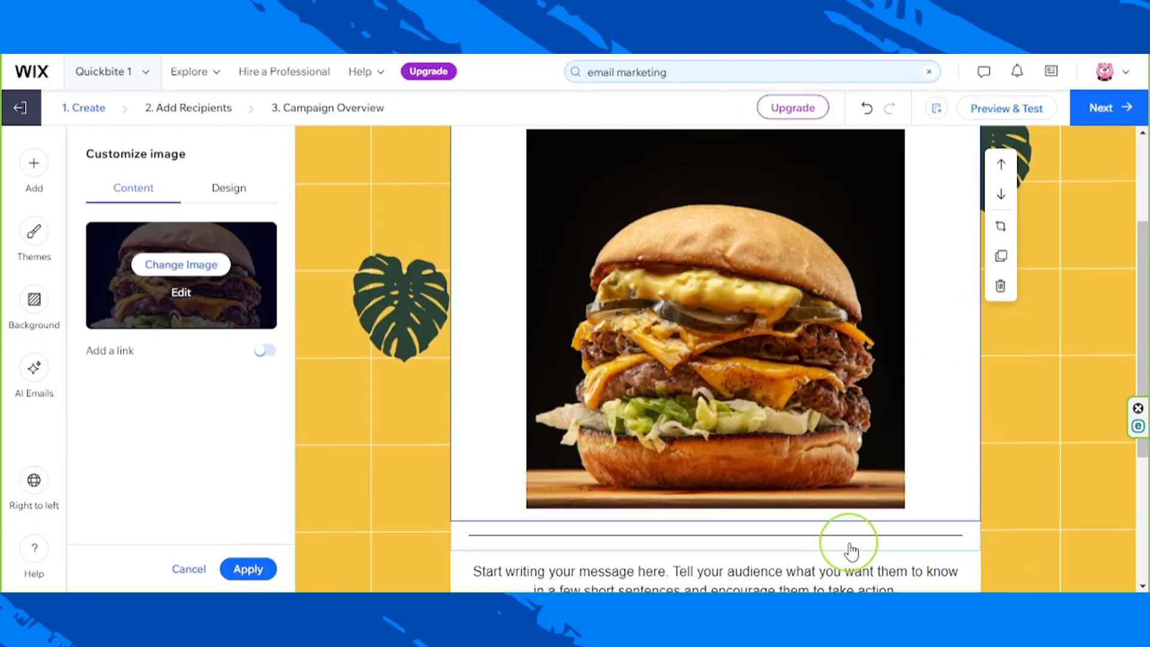
Set the burger image's top padding to 50 px in its design settings.
scroll(849, 548, up, 3)
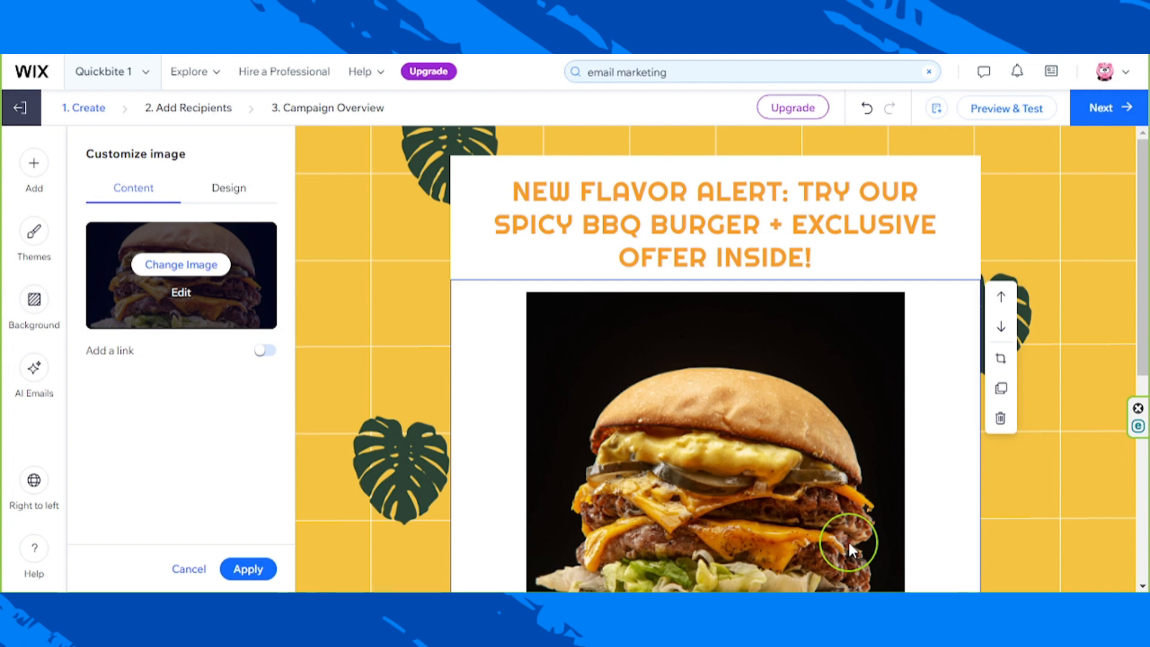
scroll(848, 542, down, 5)
scroll(756, 451, up, 2)
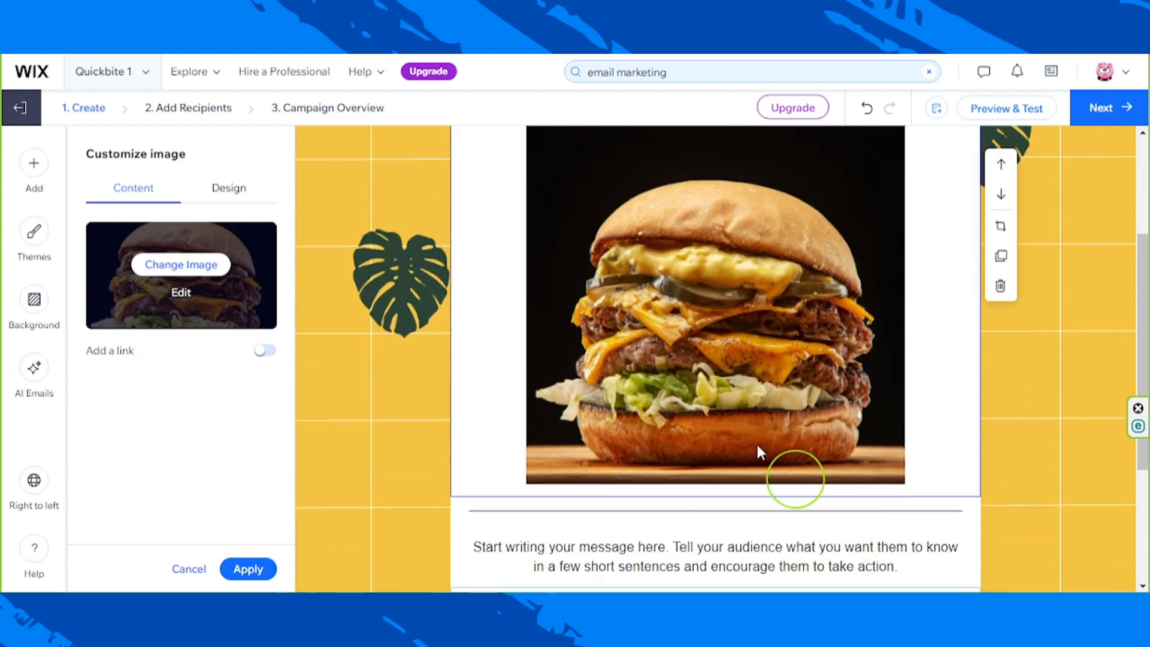
click(239, 198)
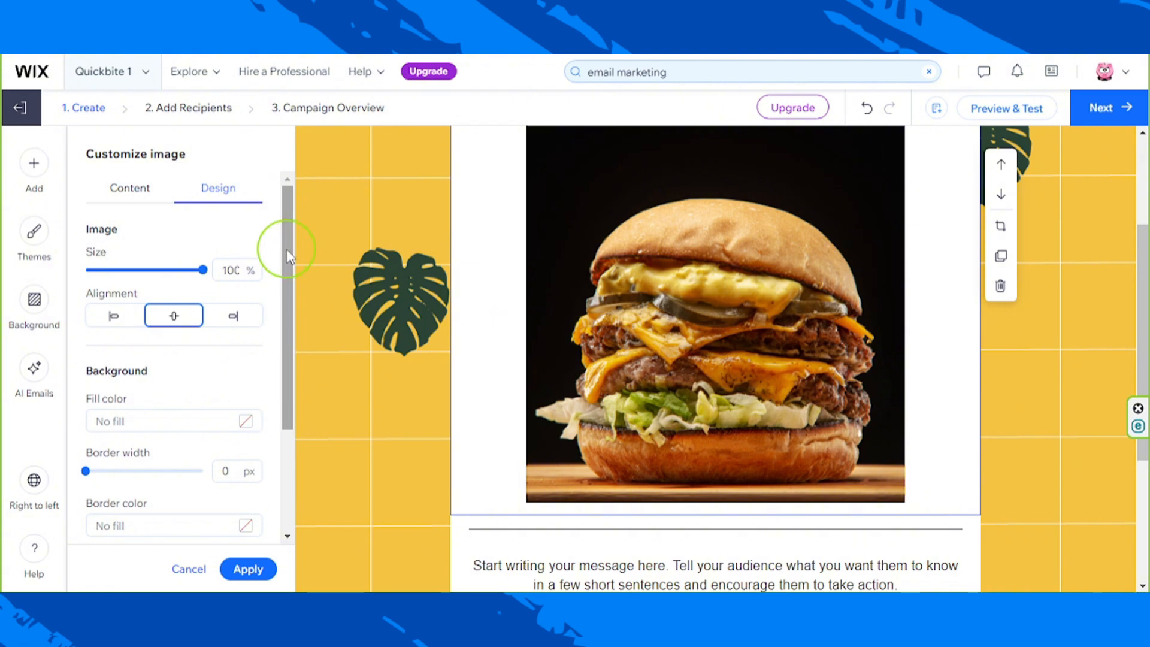
drag(286, 249, 283, 397)
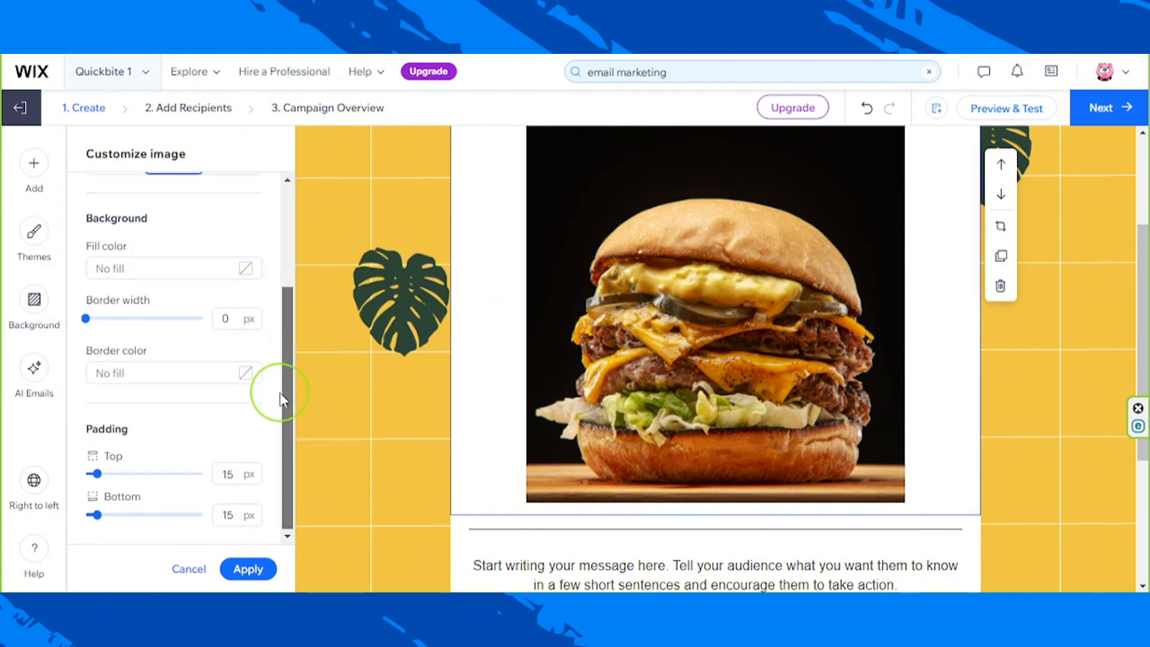
scroll(515, 457, up, 3)
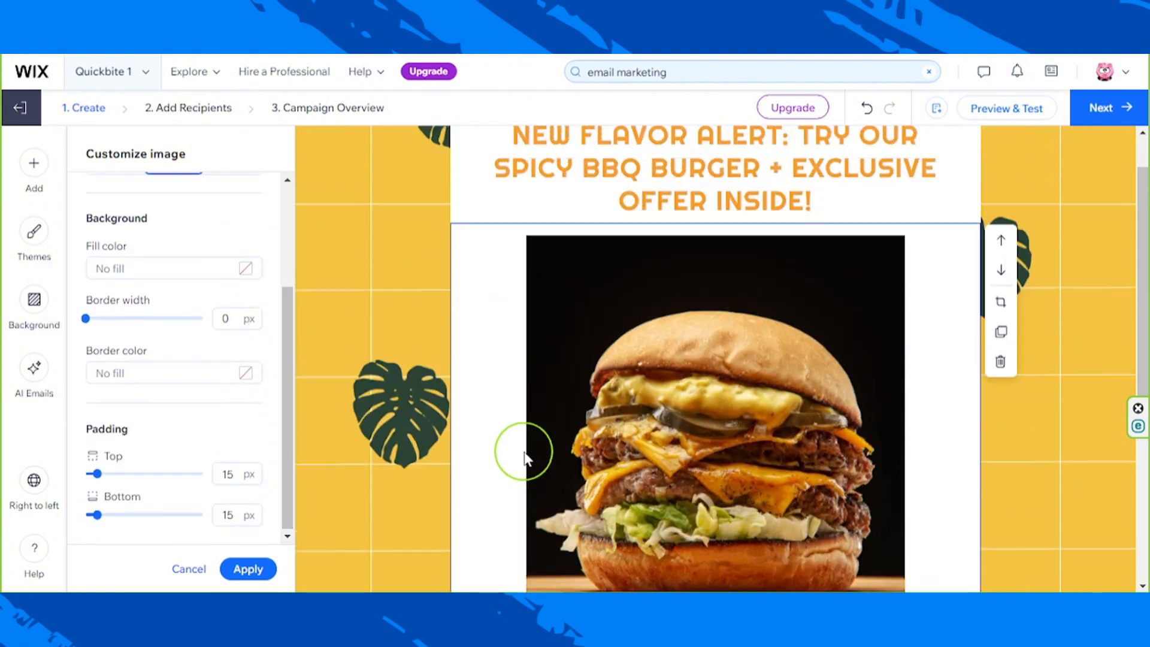
click(120, 475)
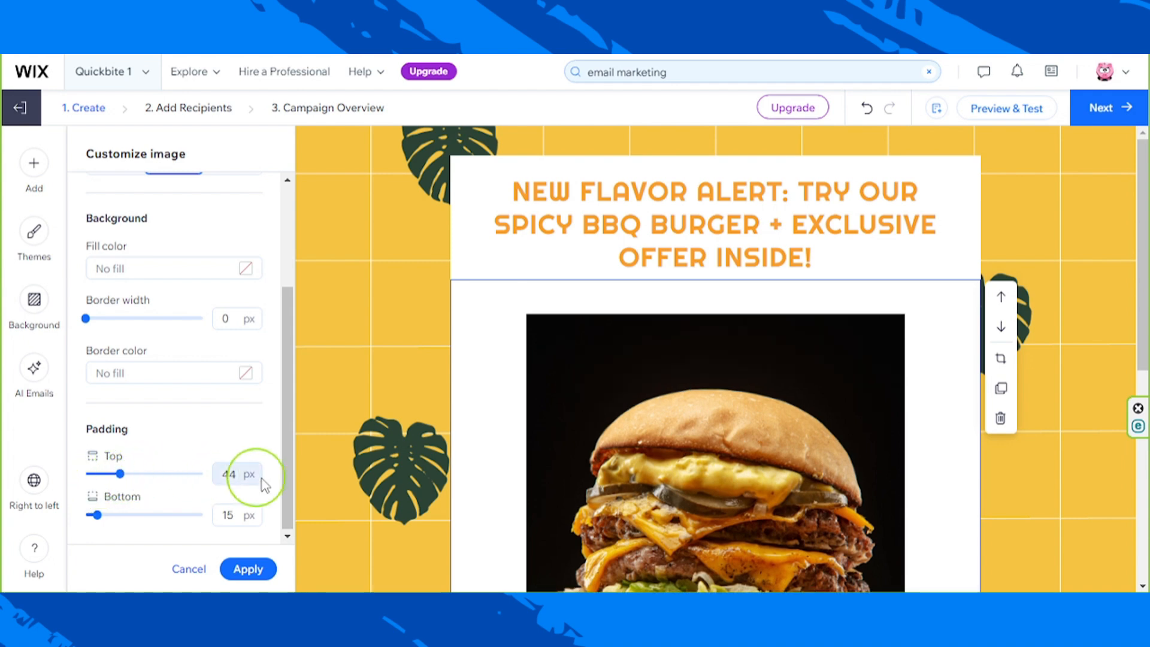
click(233, 477)
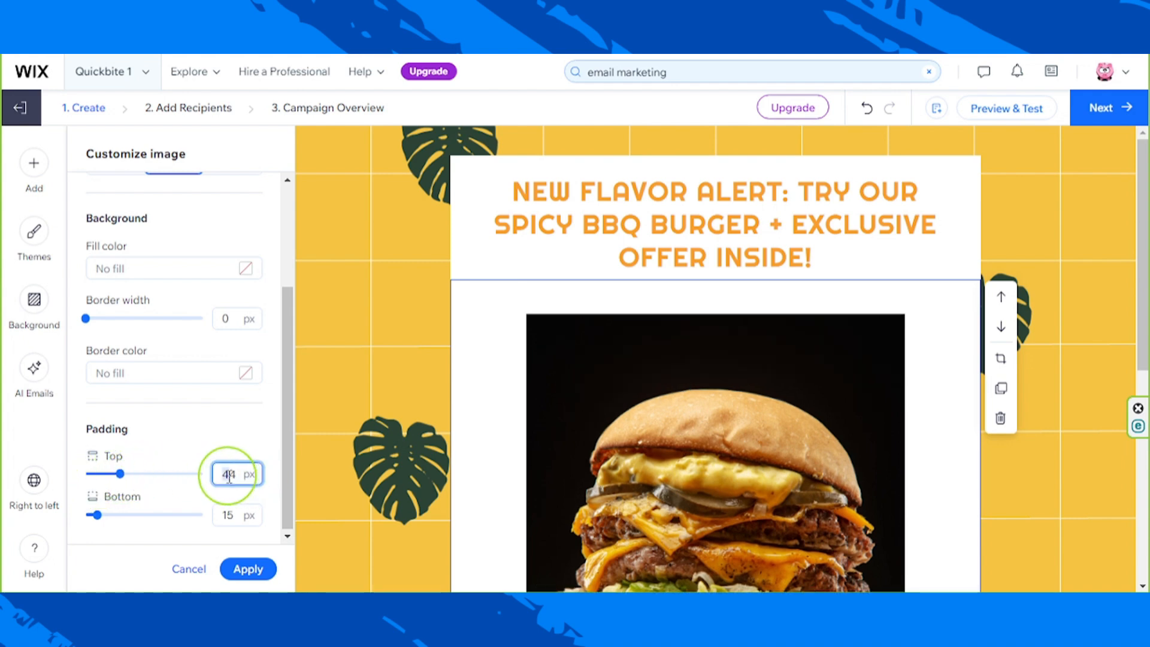
drag(221, 474, 250, 479)
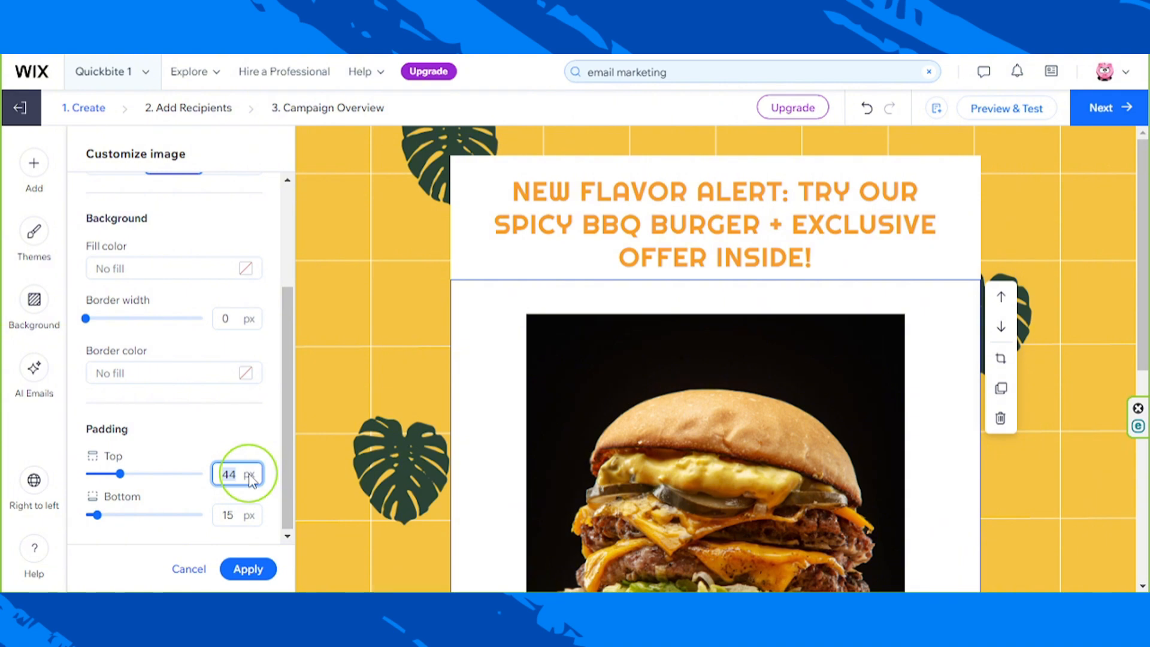
text(50)
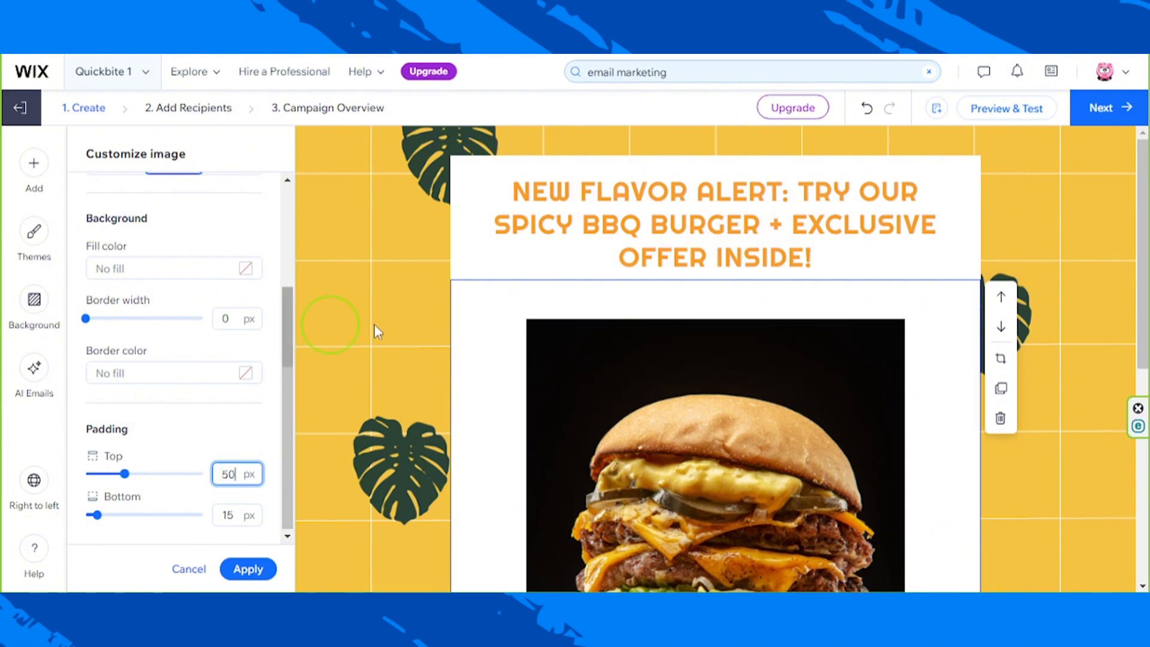
Set the burger image's bottom padding to 50 px and apply the image changes.
scroll(377, 329, down, 5)
click(223, 503)
click(226, 512)
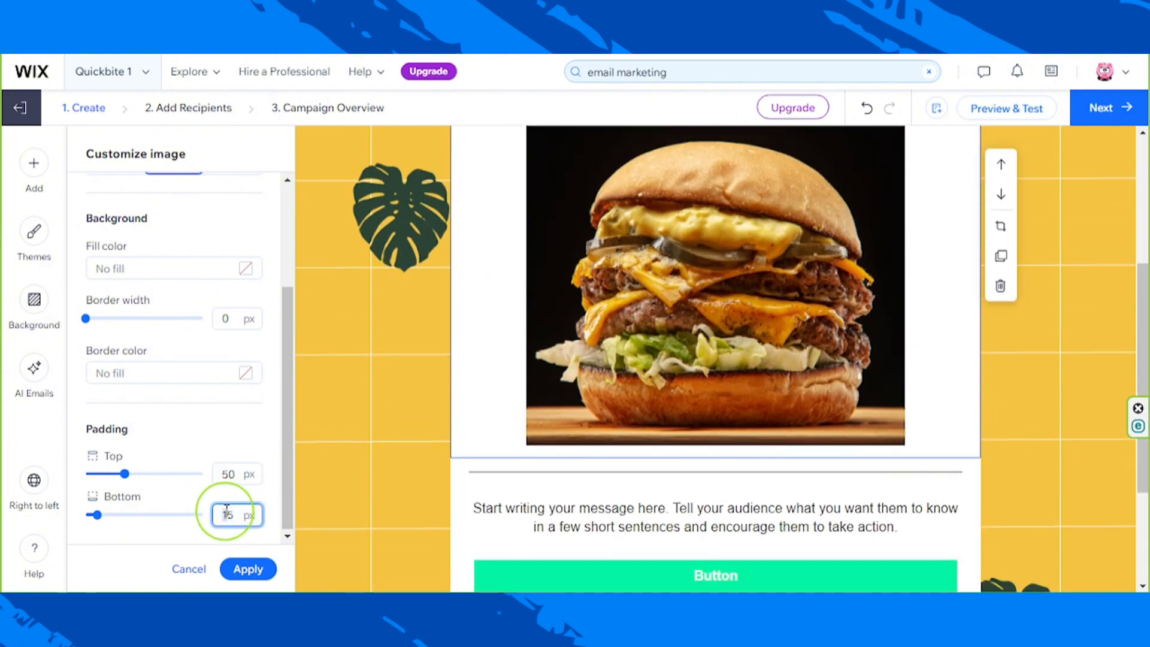
drag(237, 514, 214, 516)
text(50)
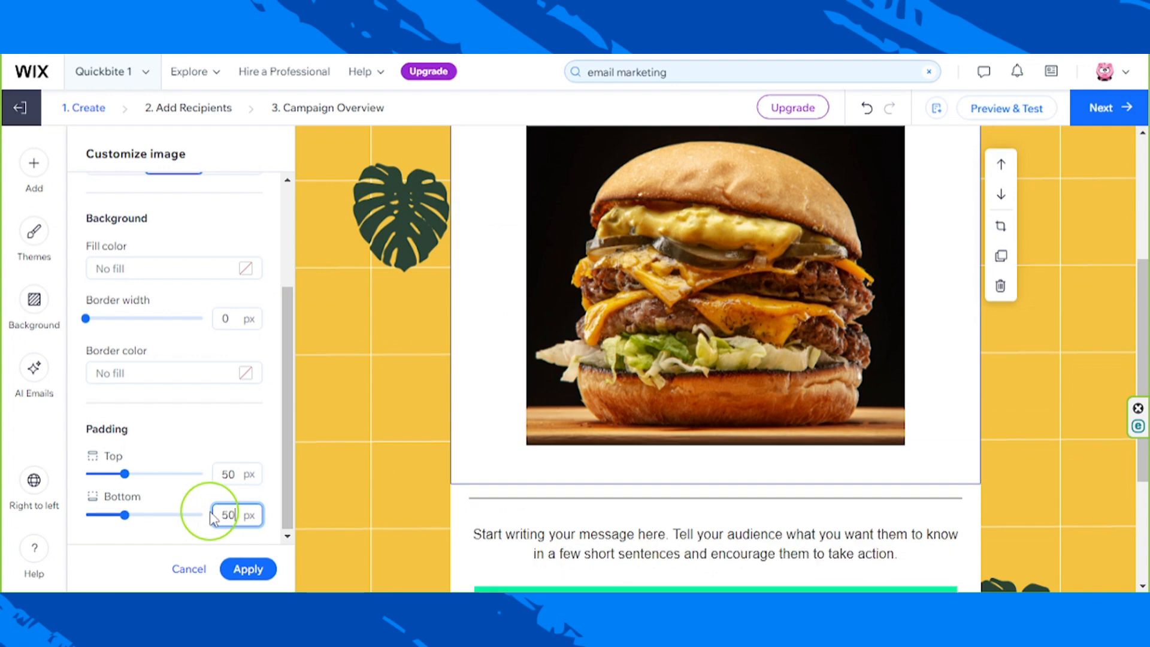
click(248, 569)
Start the AI Text Generator for the placeholder message below the divider and enter Restaurant as the business type.
scroll(1134, 362, up, 5)
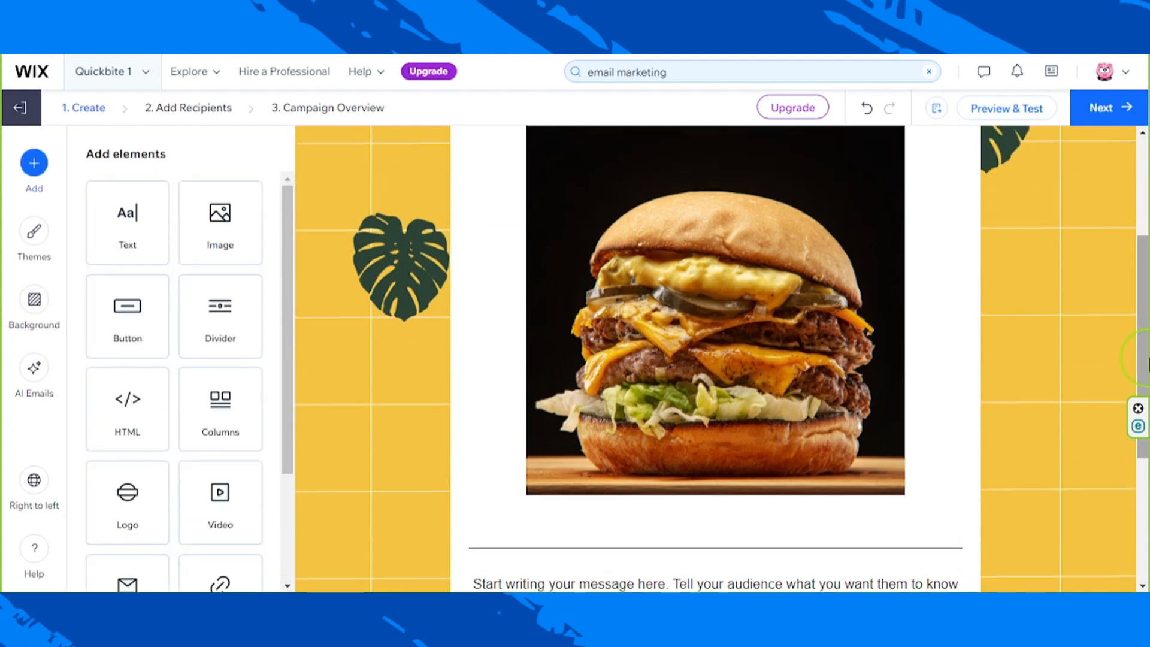
scroll(1132, 360, down, 8)
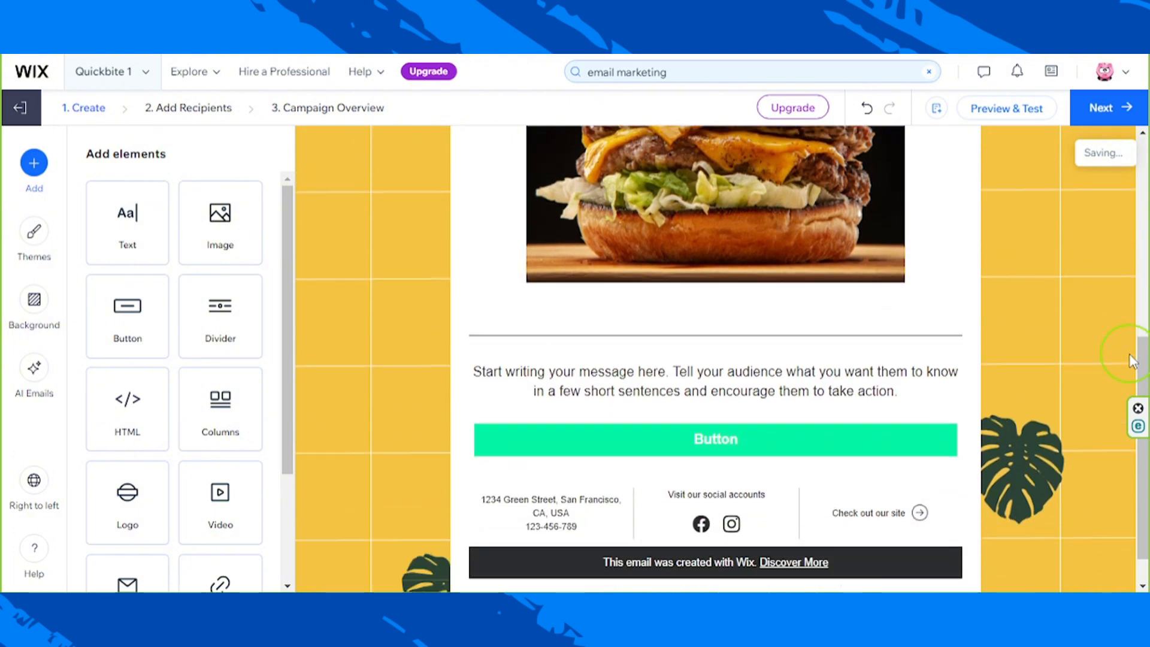
click(808, 337)
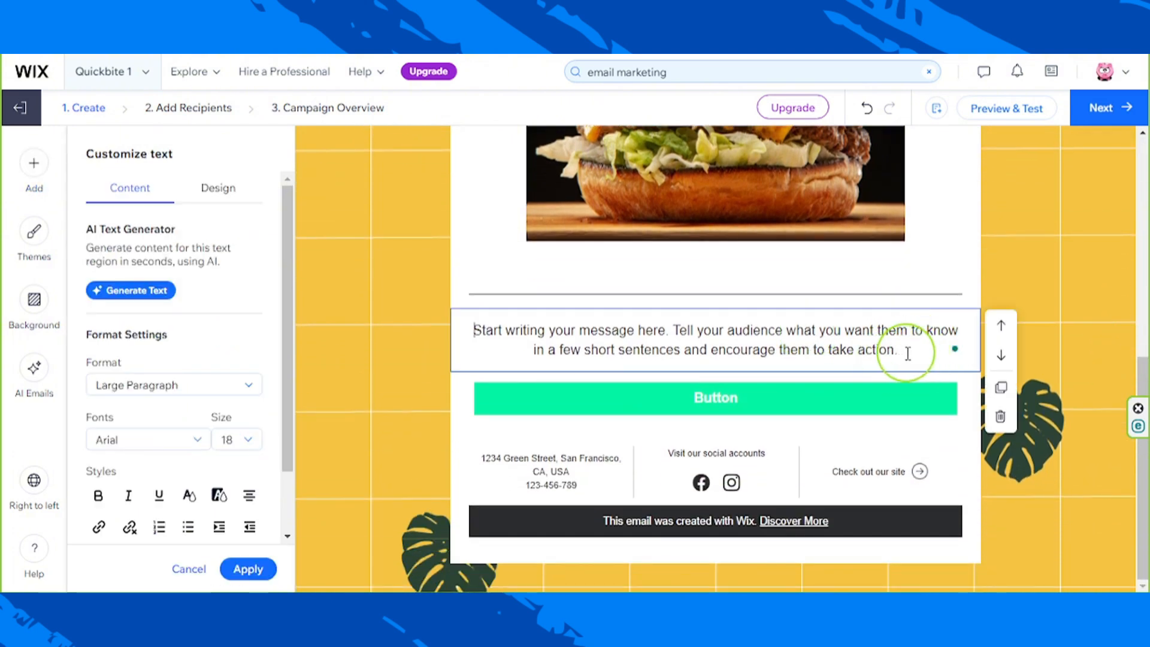
drag(908, 354, 461, 341)
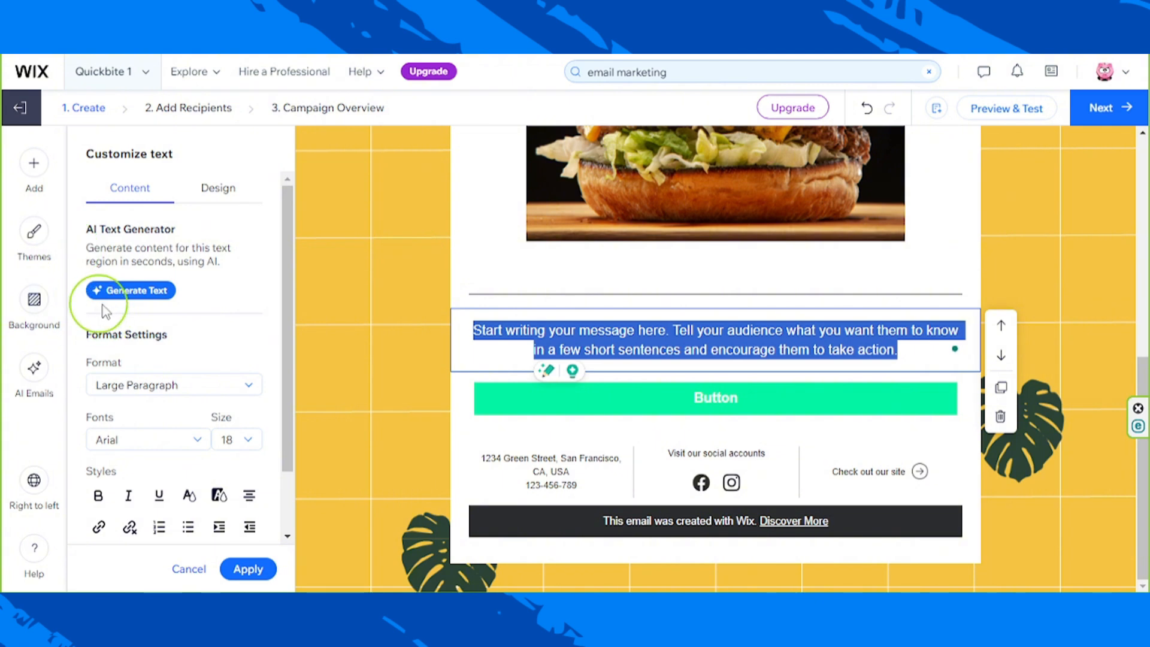
click(149, 293)
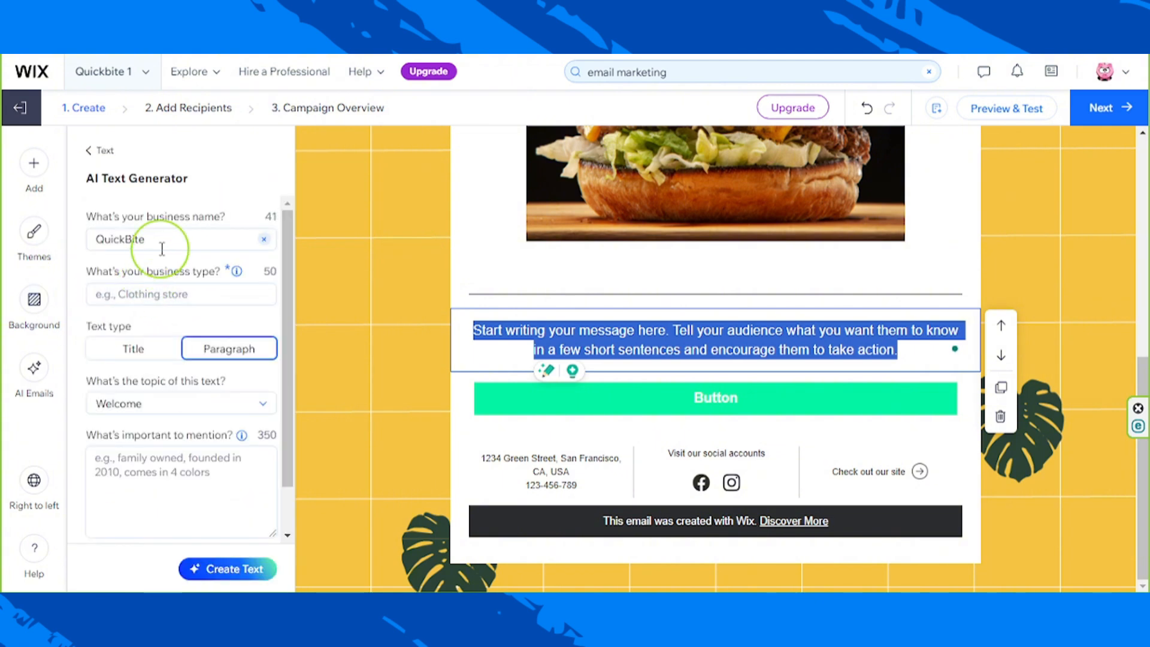
double_click(163, 240)
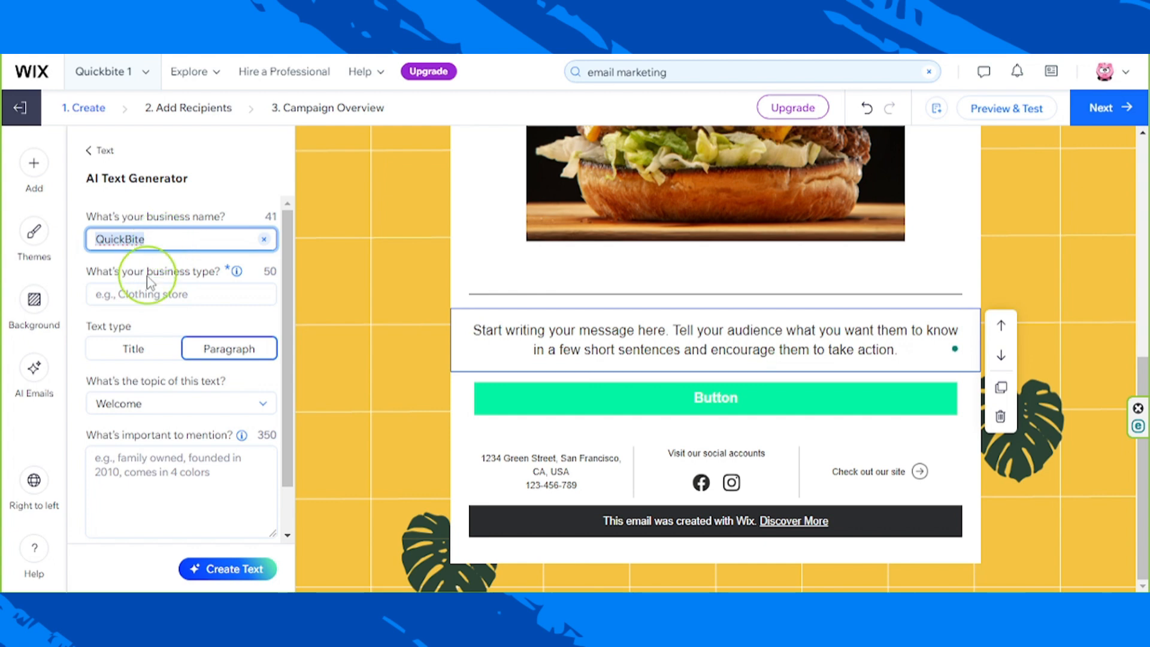
click(142, 294)
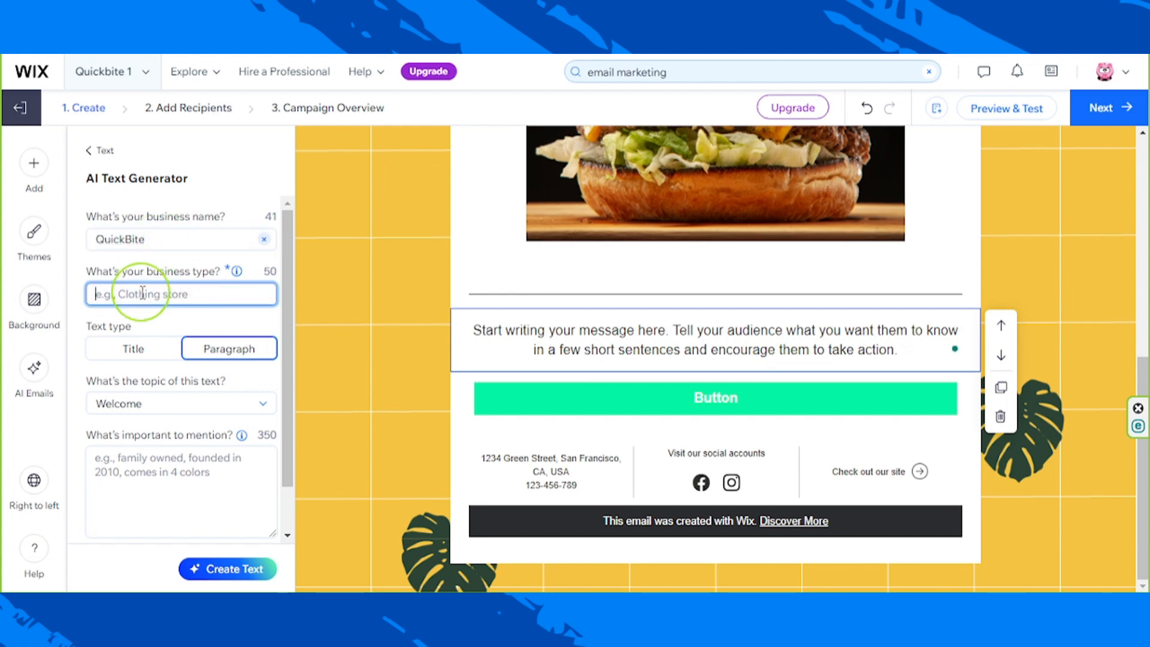
text(Restaurant)
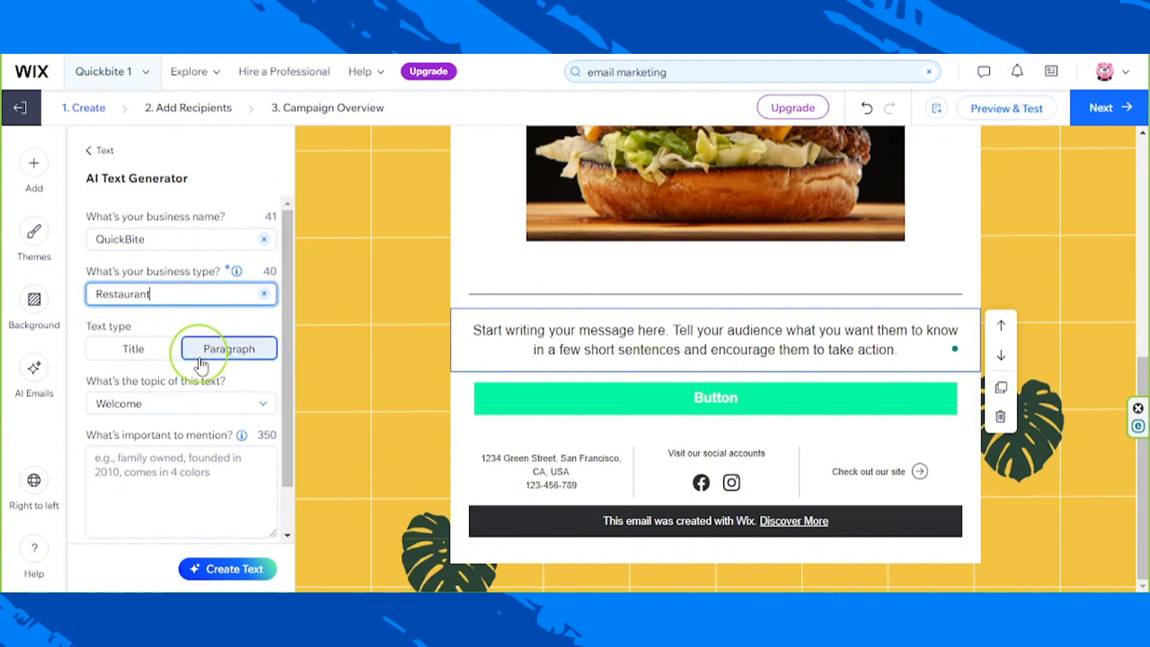
Set the topic of the AI-generated paragraph to Promotional.
drag(283, 334, 284, 385)
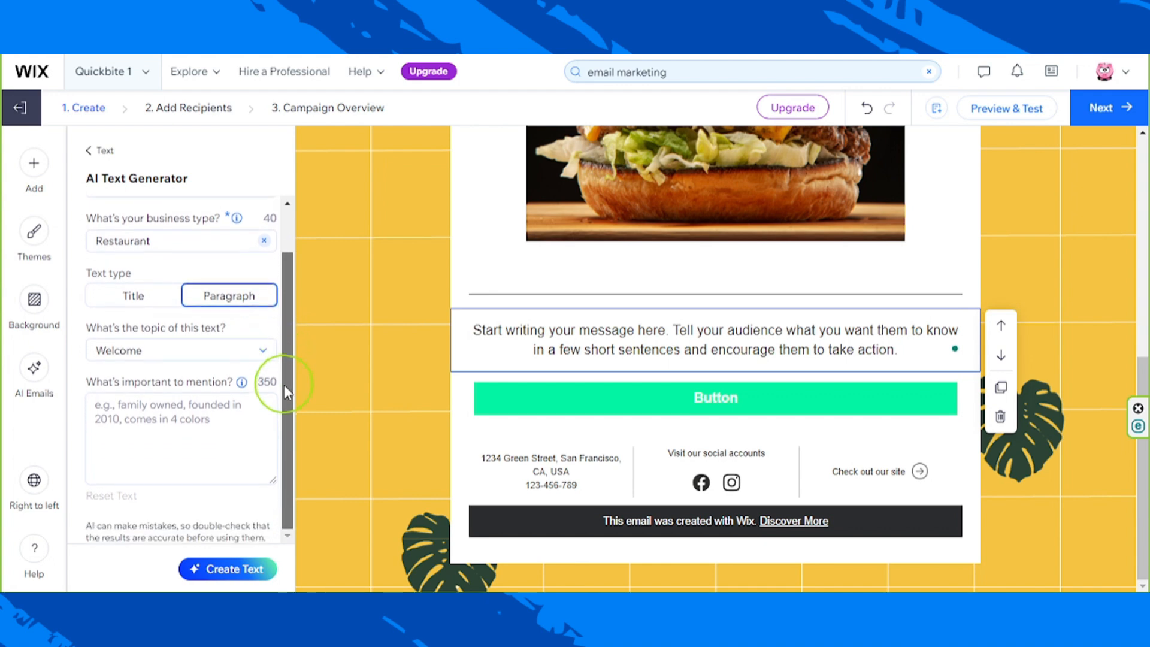
click(151, 353)
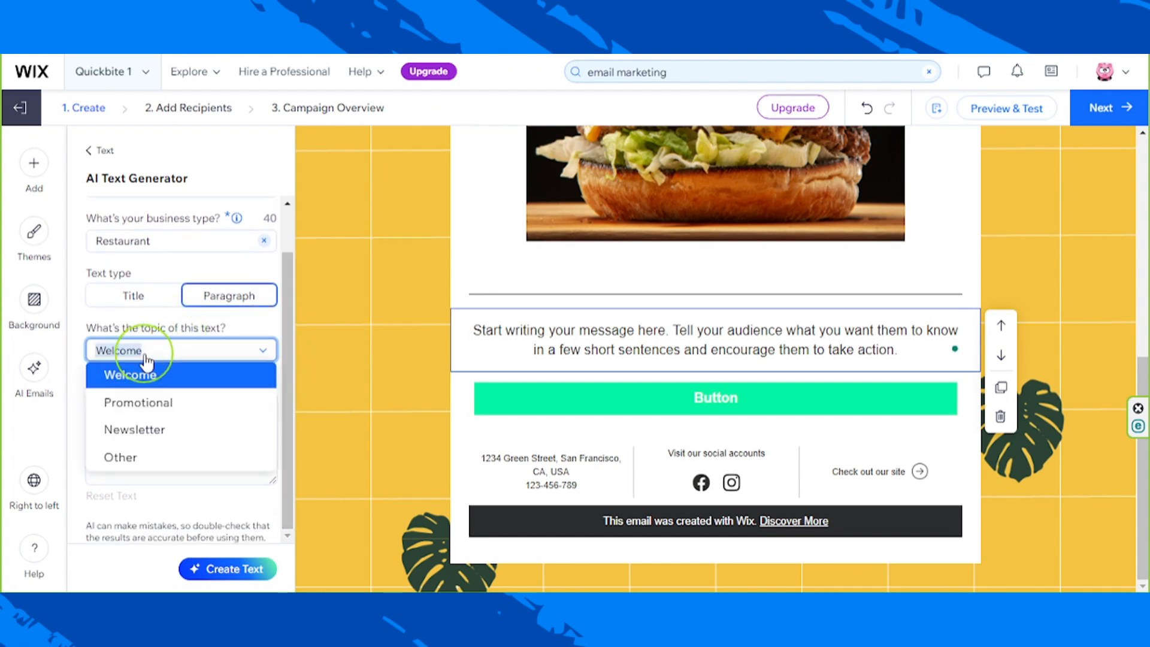
click(160, 402)
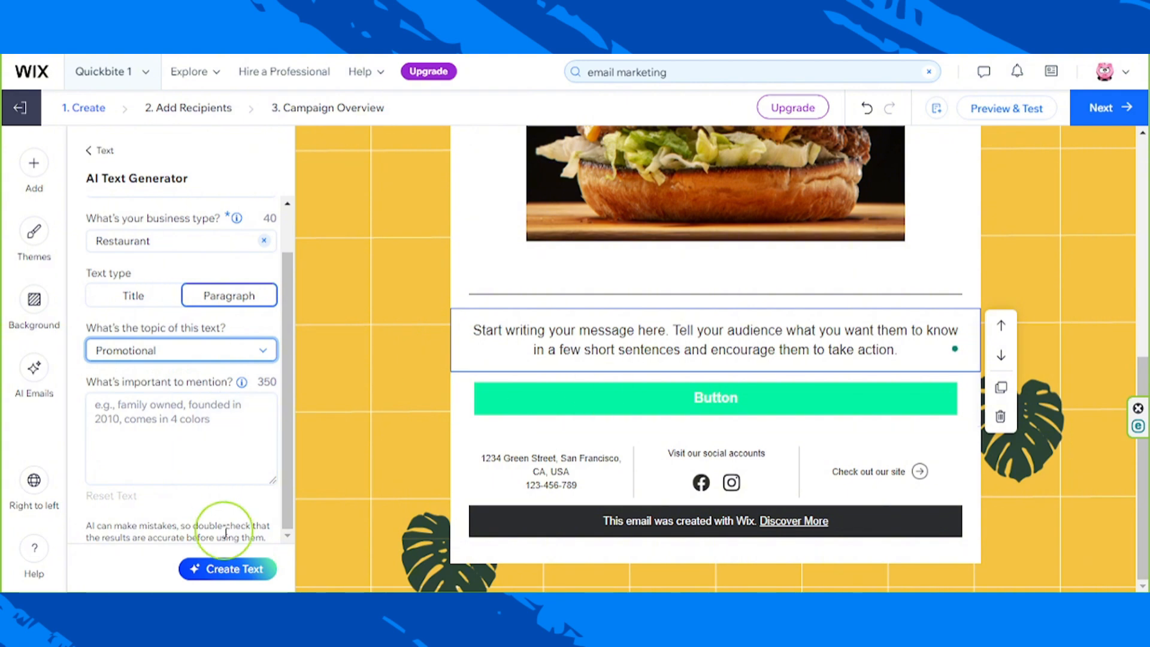
Generate text mentioning "We are launching a new menu item called 'Spicy BBQ Burger', and we are offering a buy-one-take-one for a limited time only.".
click(168, 436)
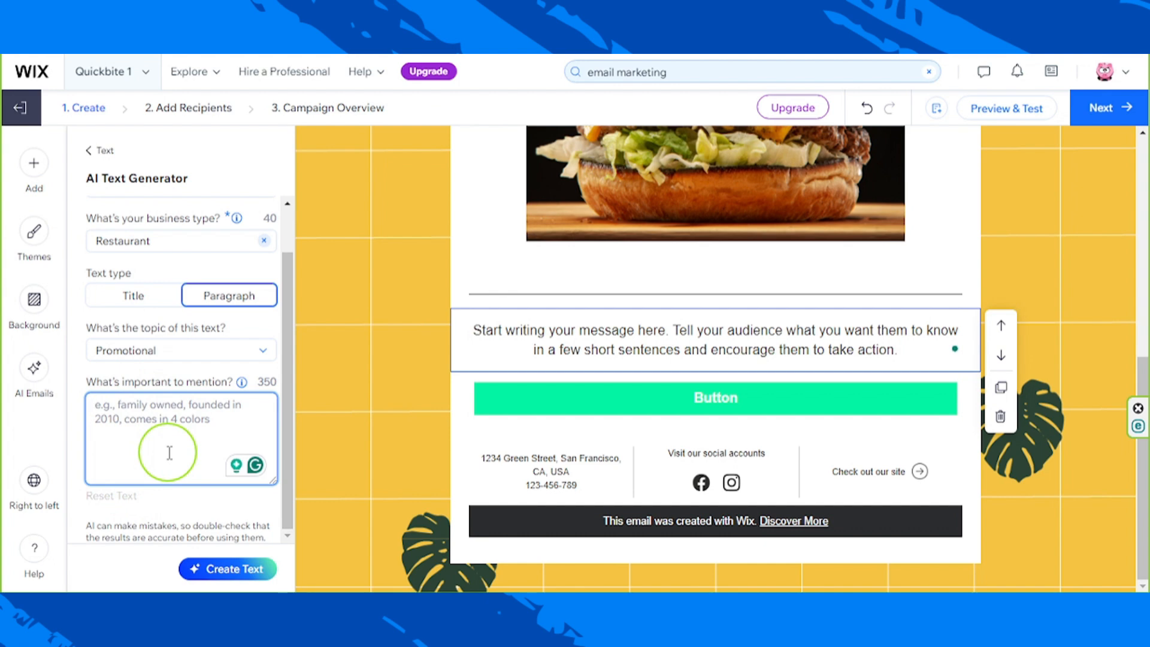
text(We are launching a new menu item called 'Spicy BBQ Burger')
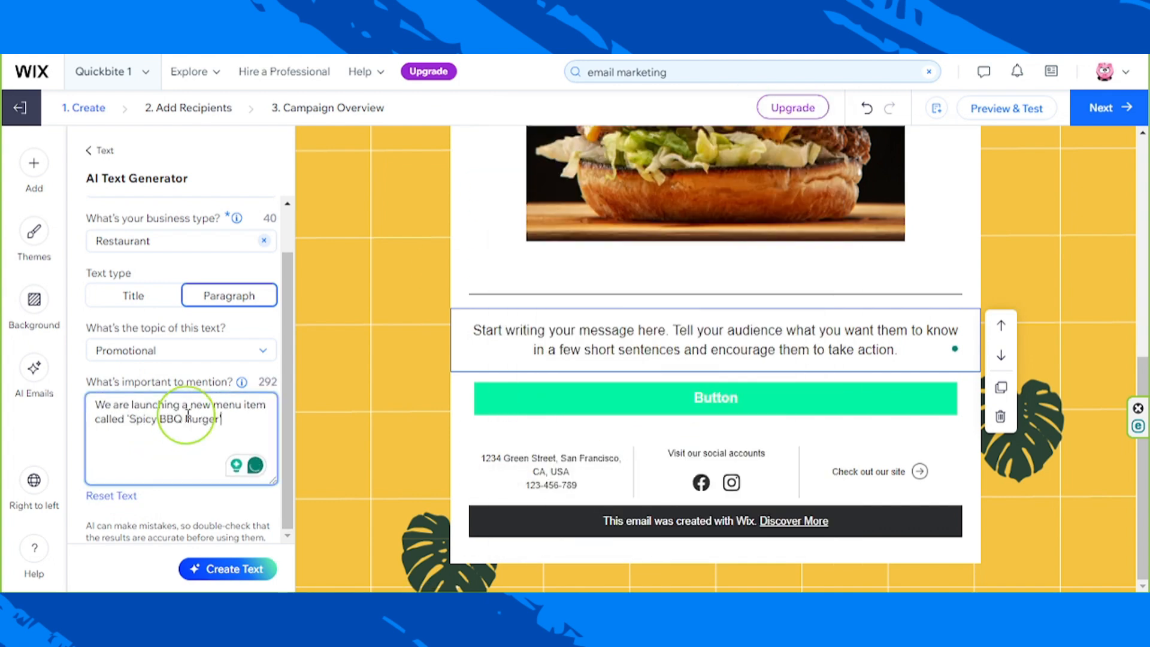
text(, and we are offering a buy-one-take-one for )
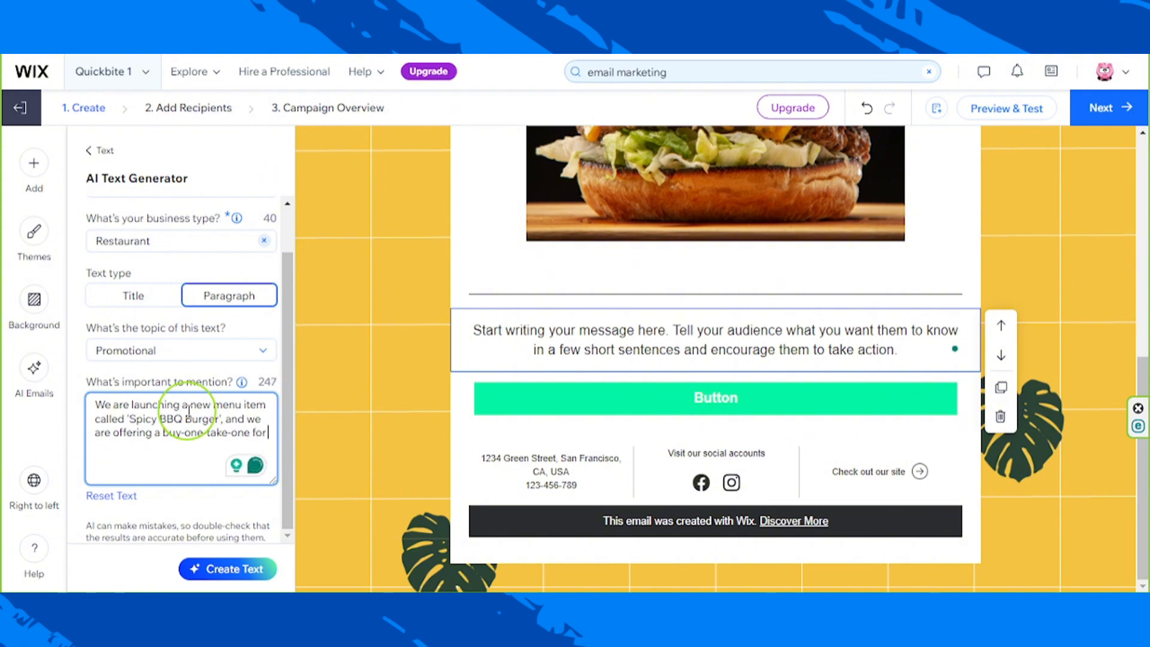
text(a limited time only.)
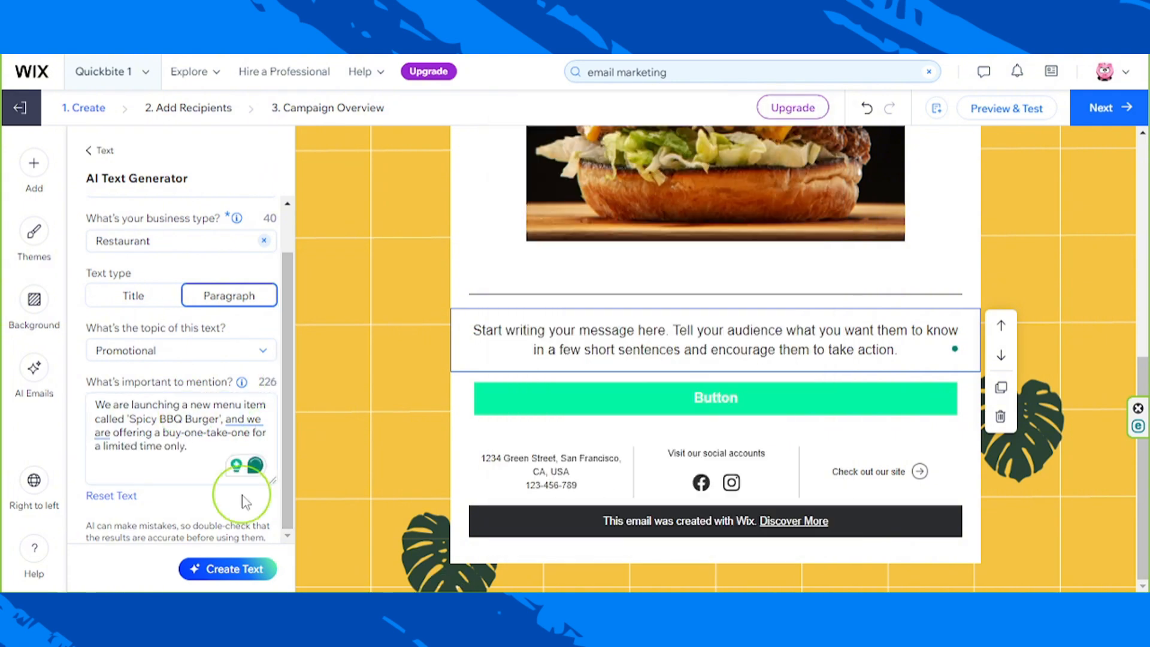
click(239, 569)
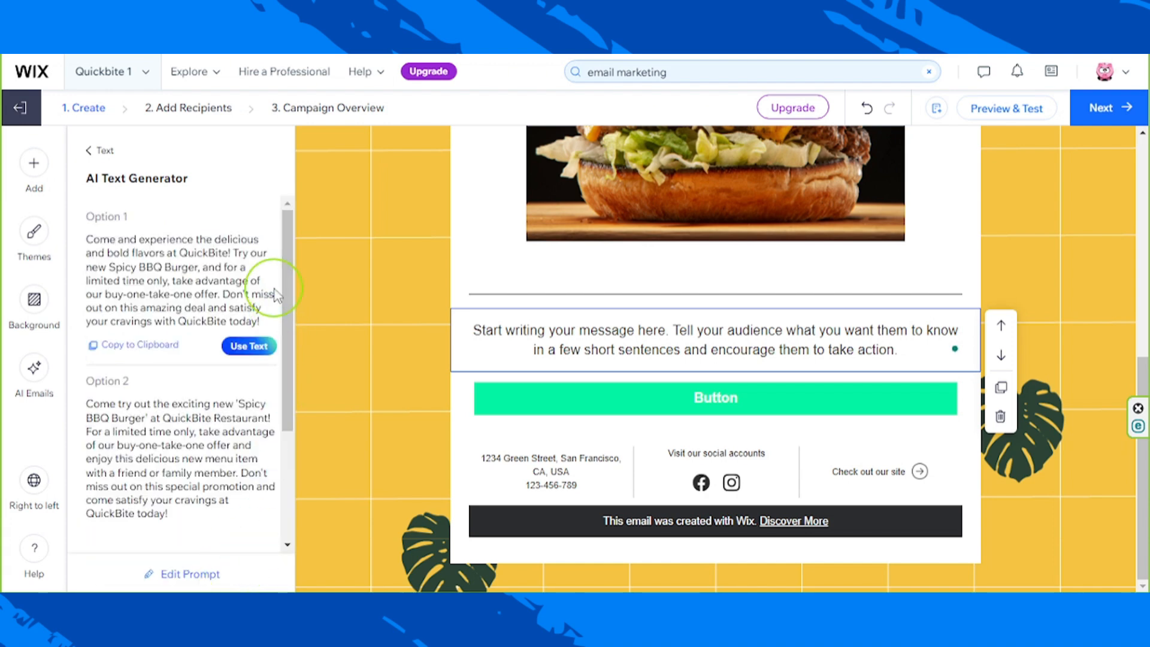
Replace the placeholder message with the first generated option, the one beginning "Come and experience the delicious and bold flavors at QuickBite!".
drag(283, 231, 297, 206)
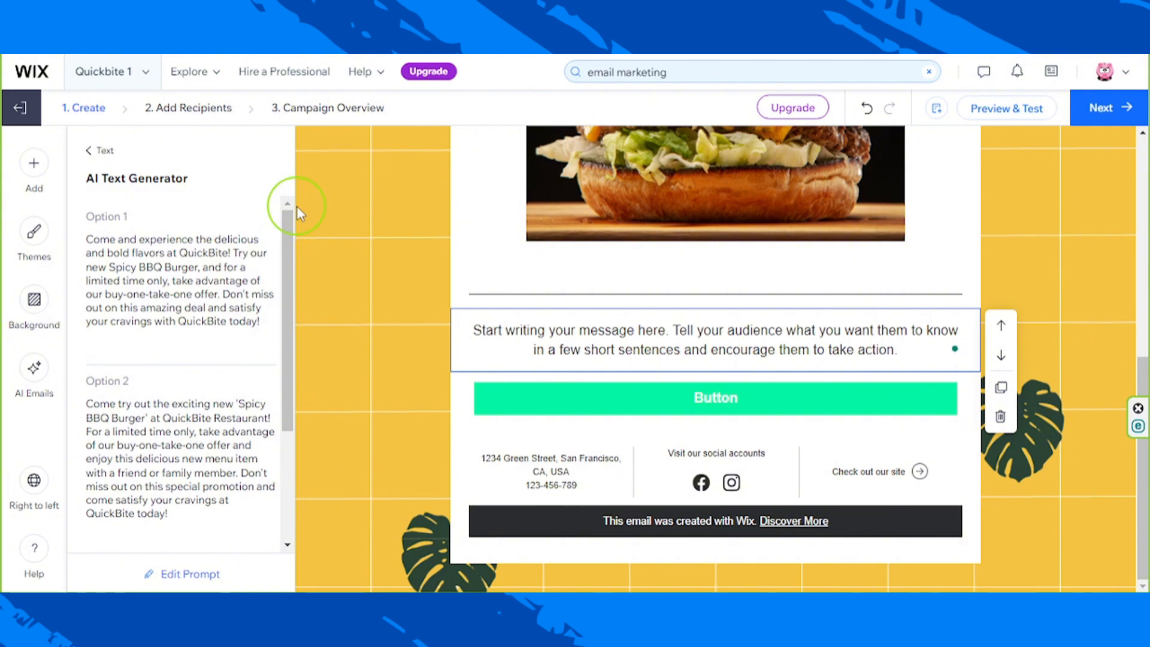
mouse_move(213, 279)
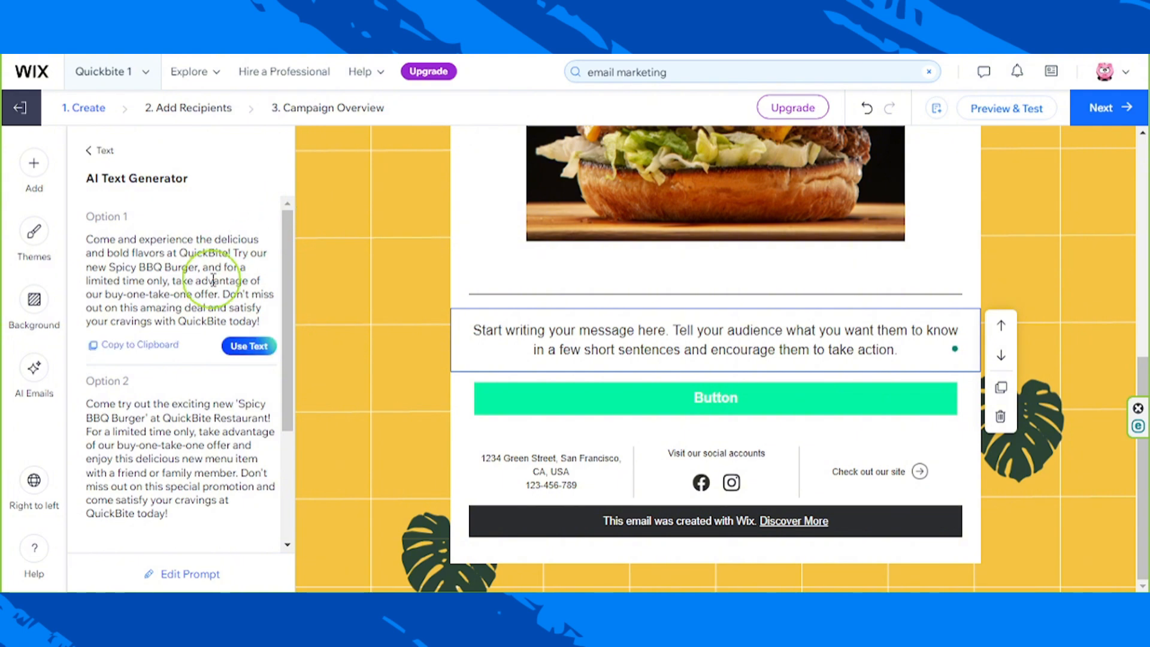
click(247, 352)
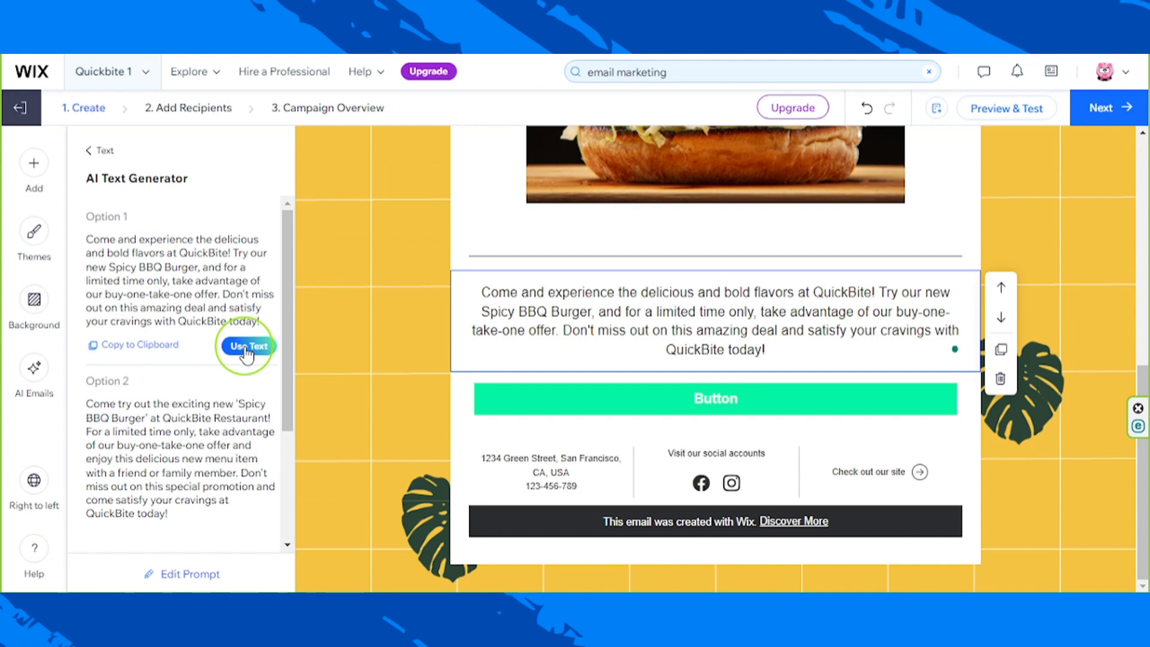
drag(471, 290, 783, 354)
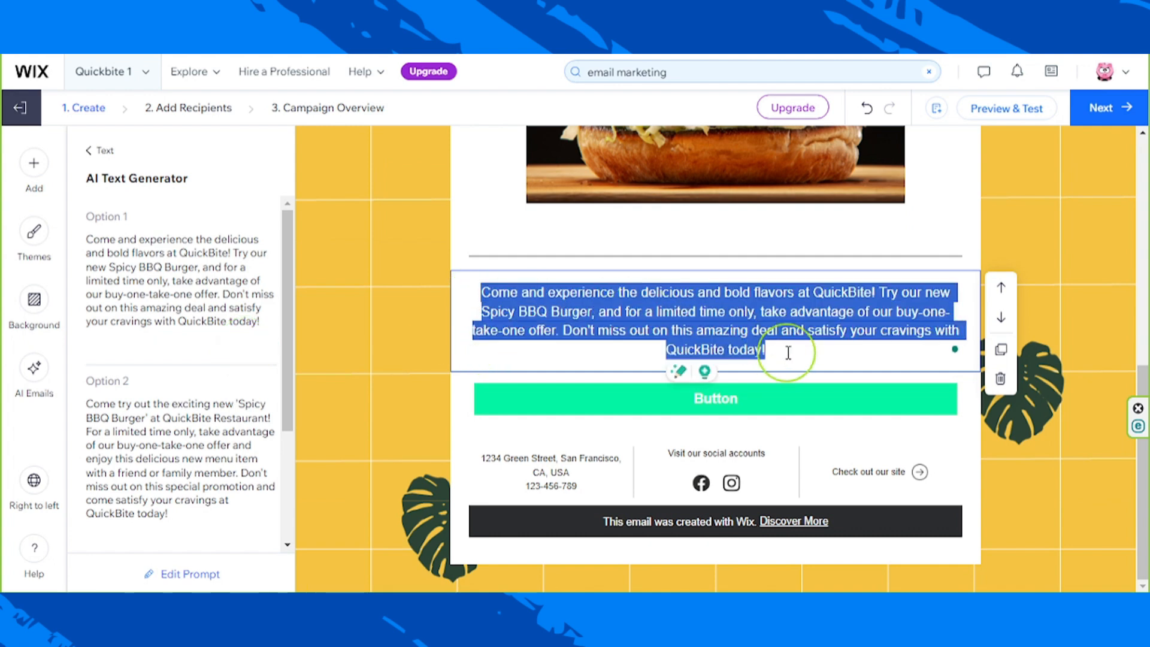
click(788, 353)
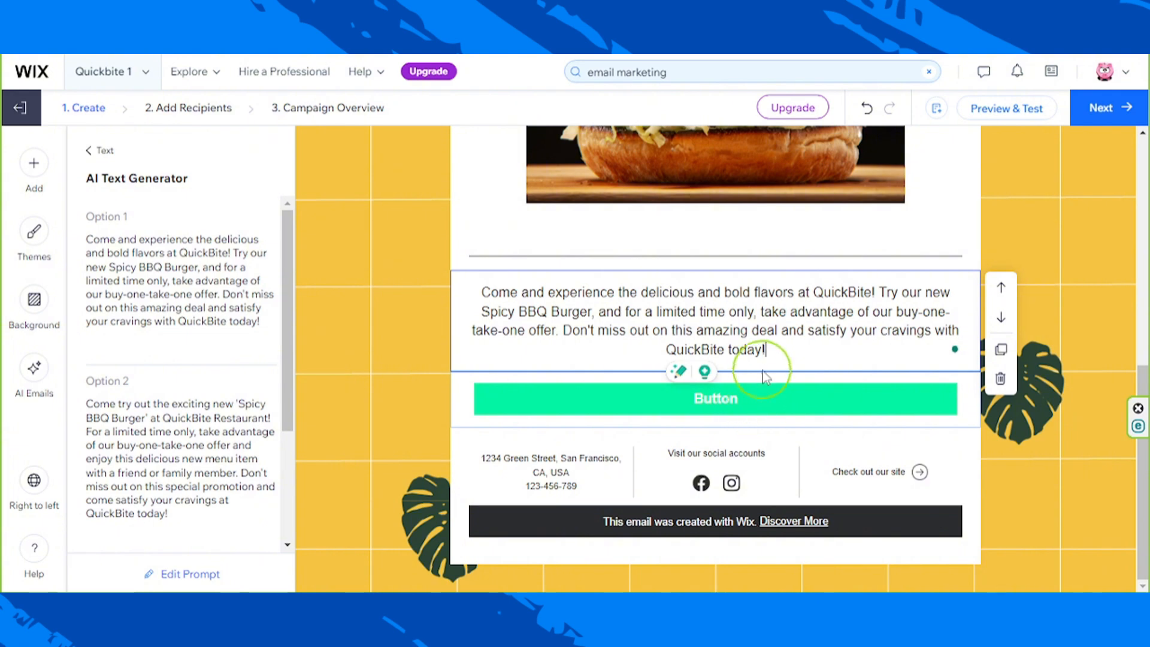
drag(765, 352, 455, 295)
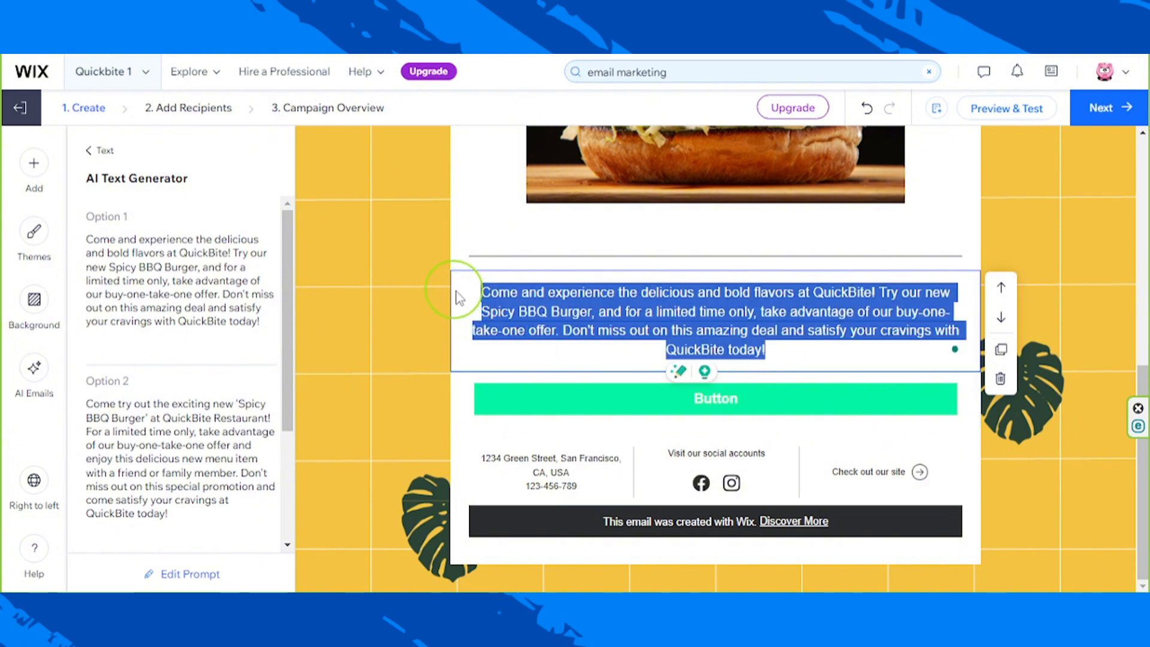
click(522, 308)
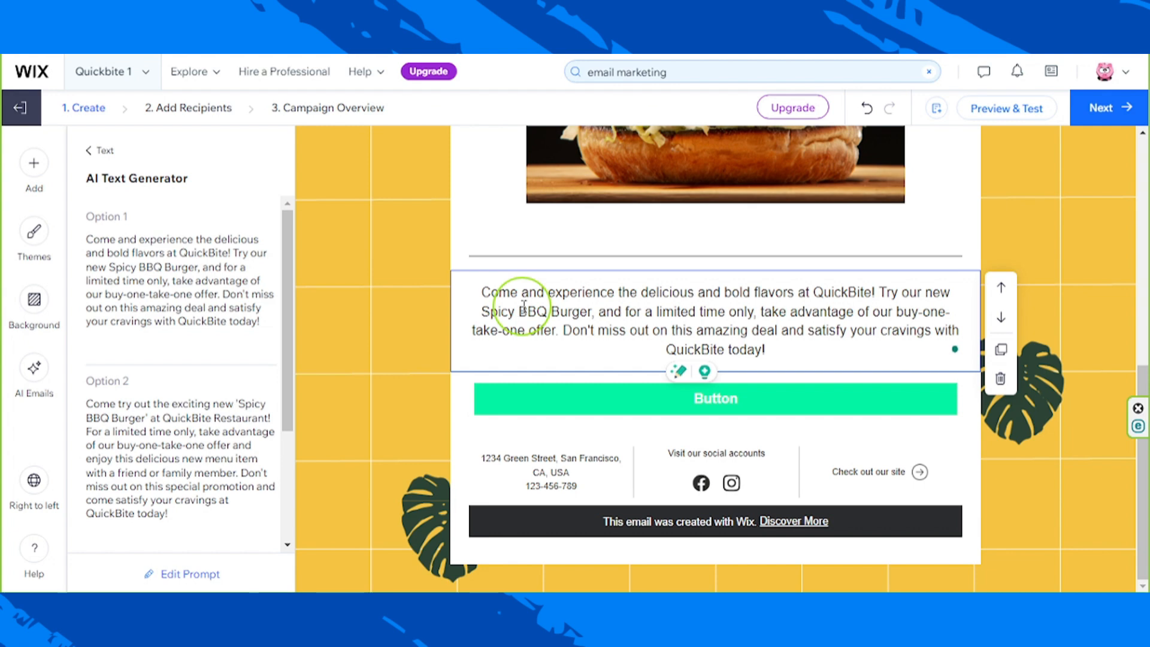
drag(483, 292, 791, 347)
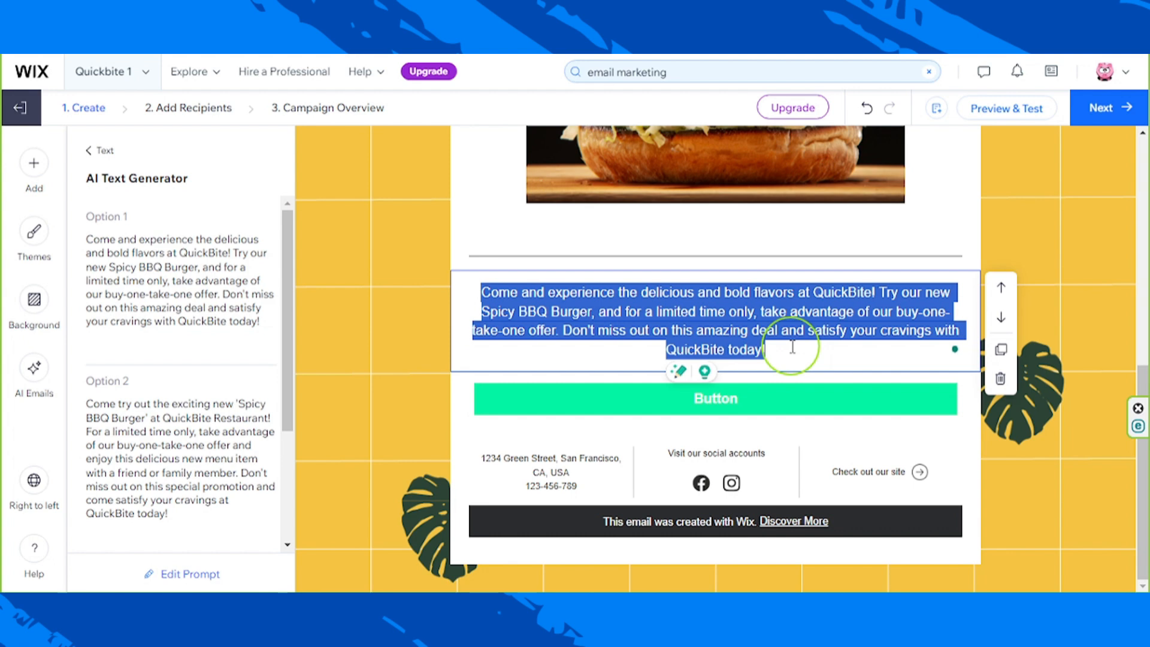
click(837, 340)
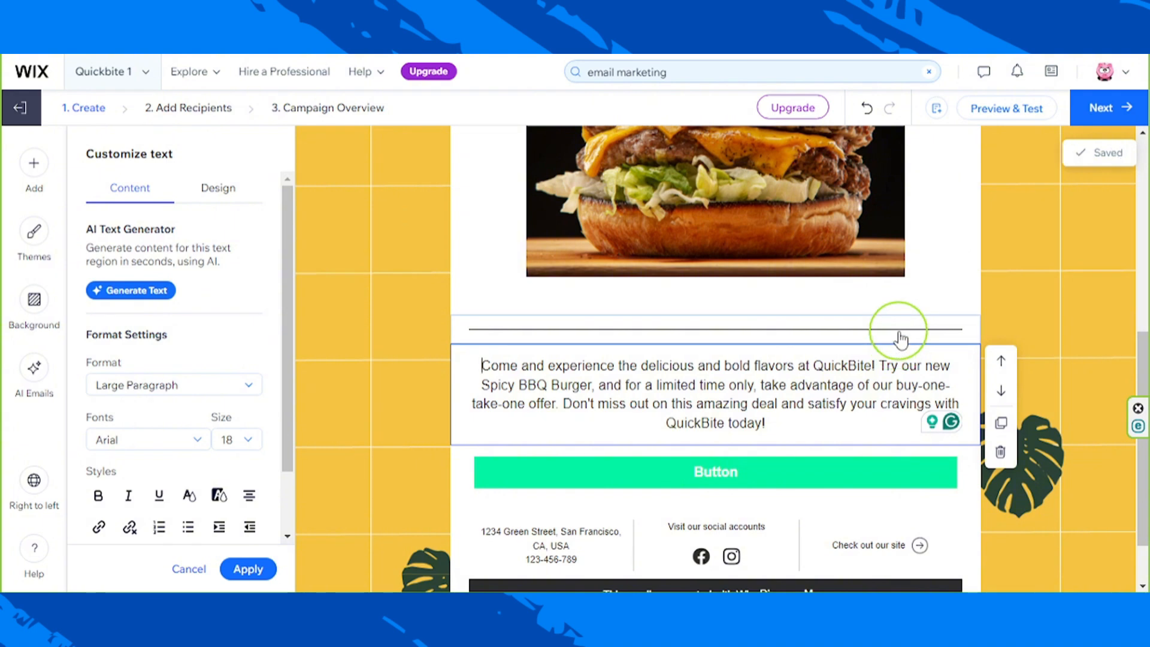
Delete the divider line between the burger image and the promotional paragraph.
click(898, 332)
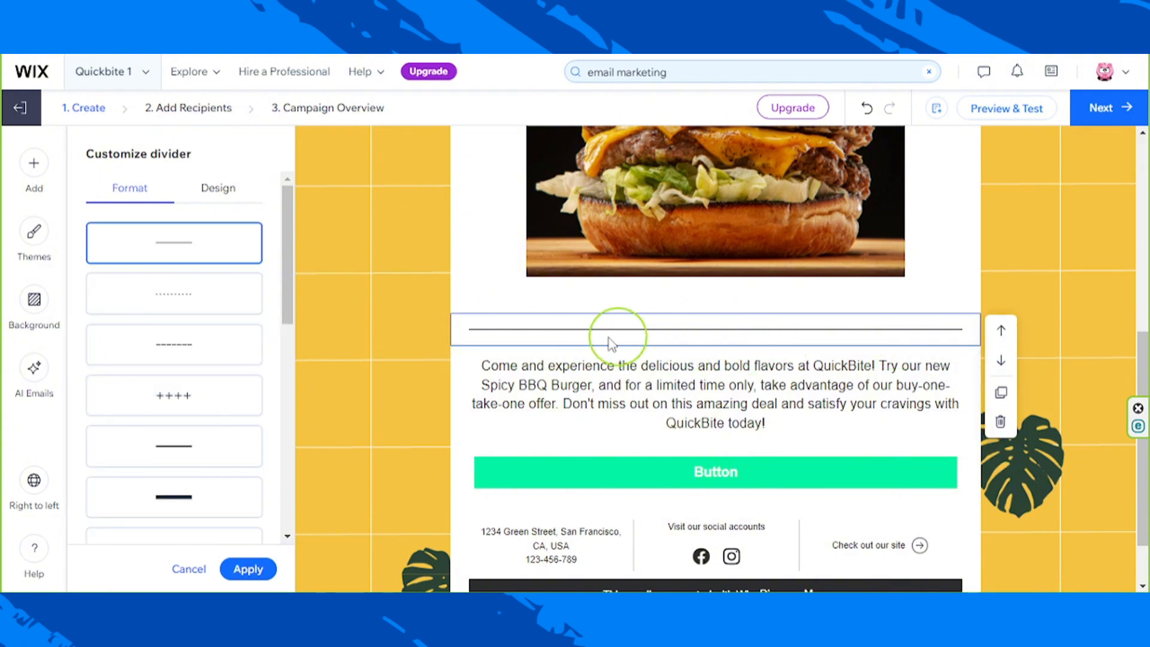
click(1000, 421)
scroll(772, 535, up, 5)
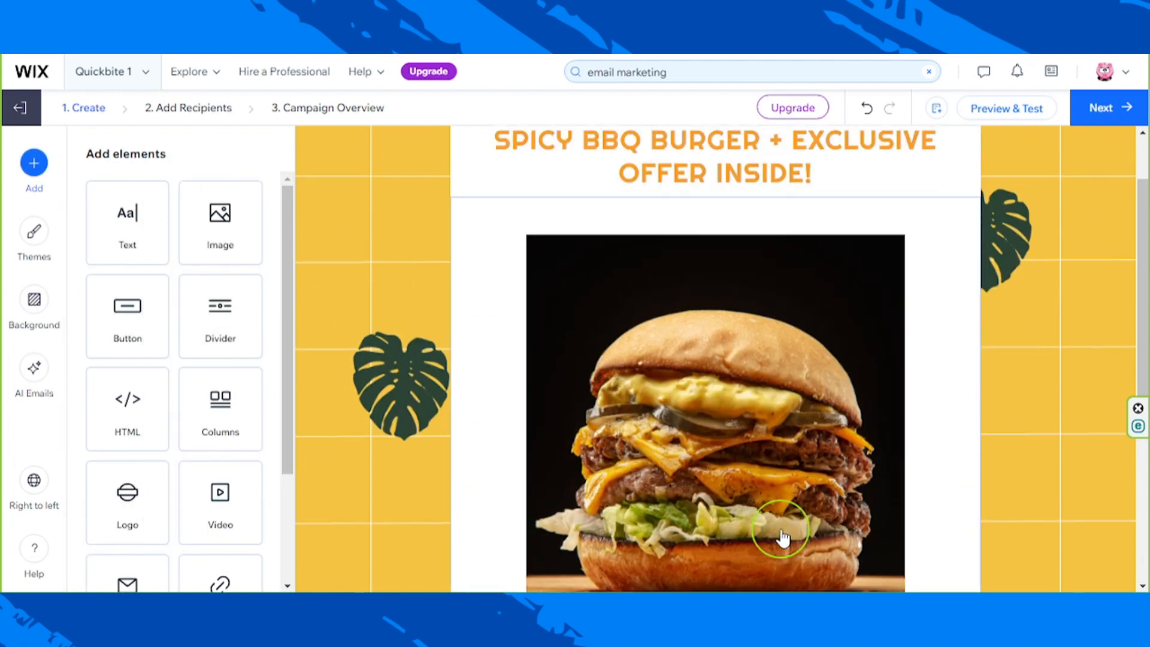
scroll(781, 535, down, 5)
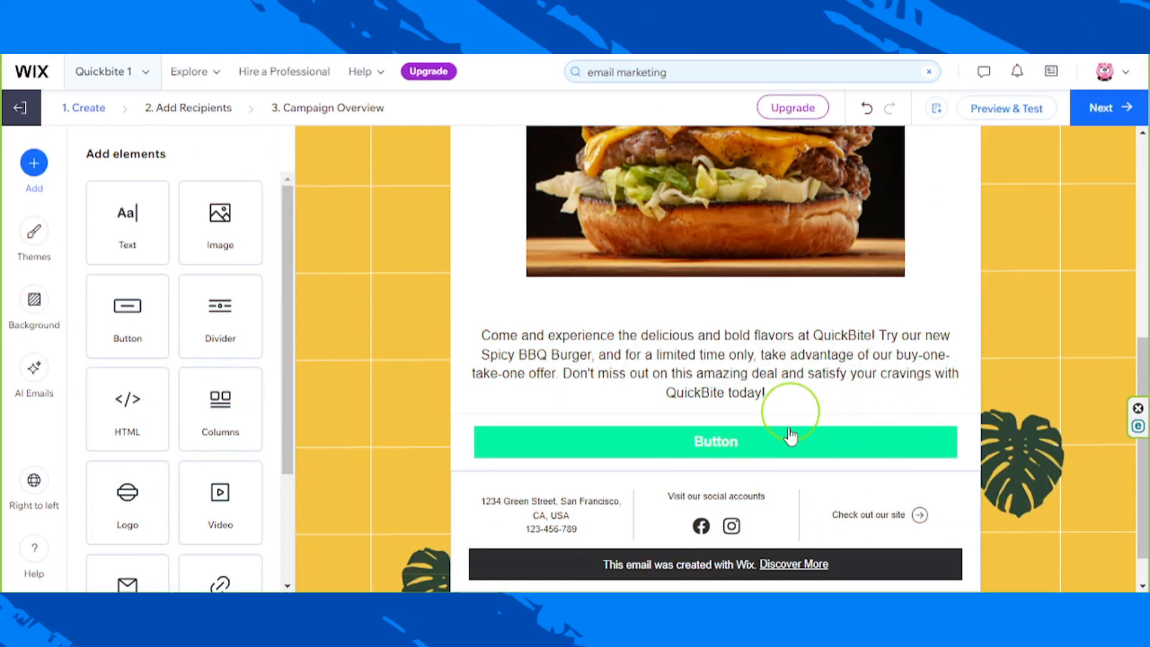
Set the fill color of the button below the paragraph to the saved red-orange #FA5A2C.
click(975, 456)
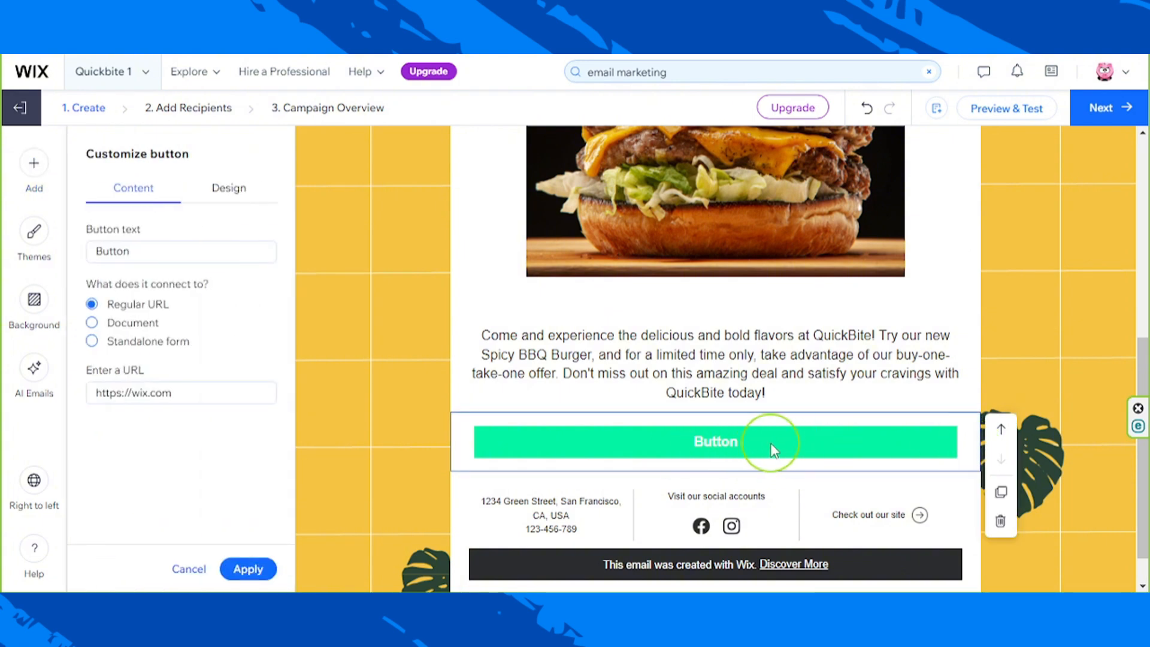
click(217, 192)
click(246, 362)
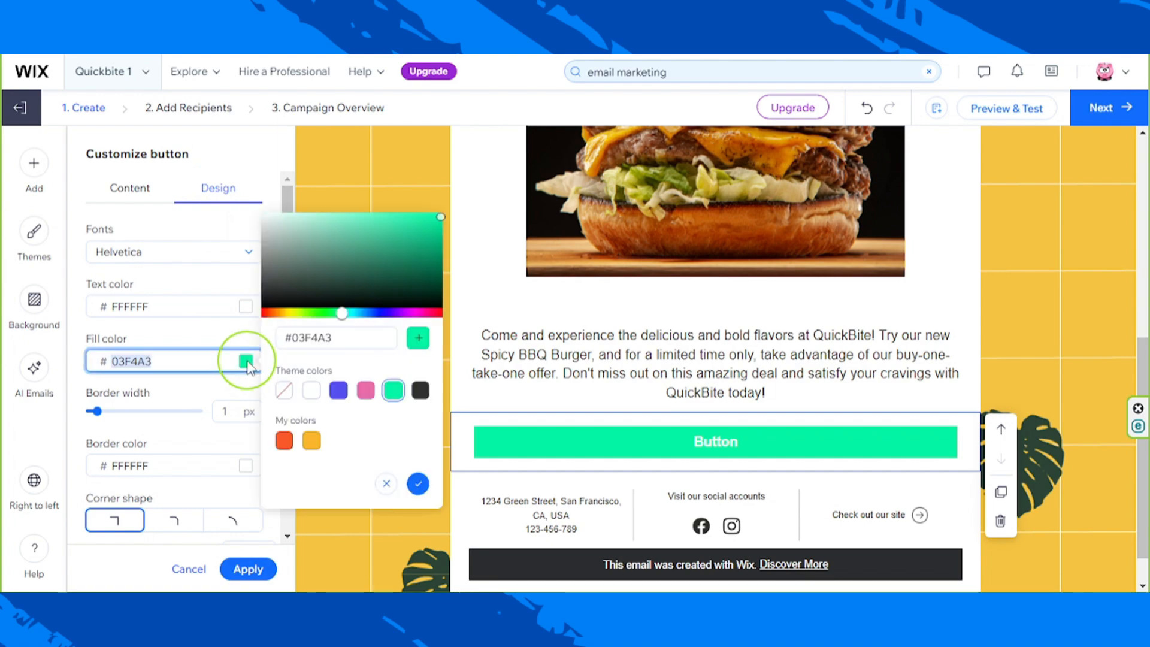
click(283, 440)
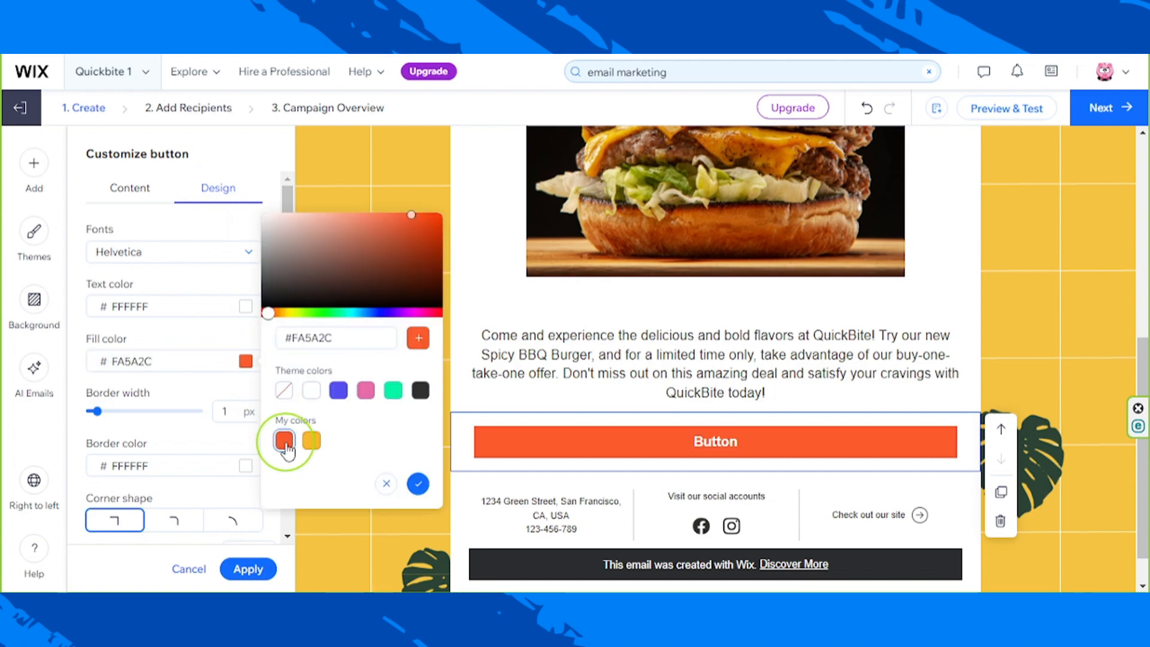
Copy the hex code of the text color used in the "New Flavor Alert" headline.
scroll(687, 411, up, 7)
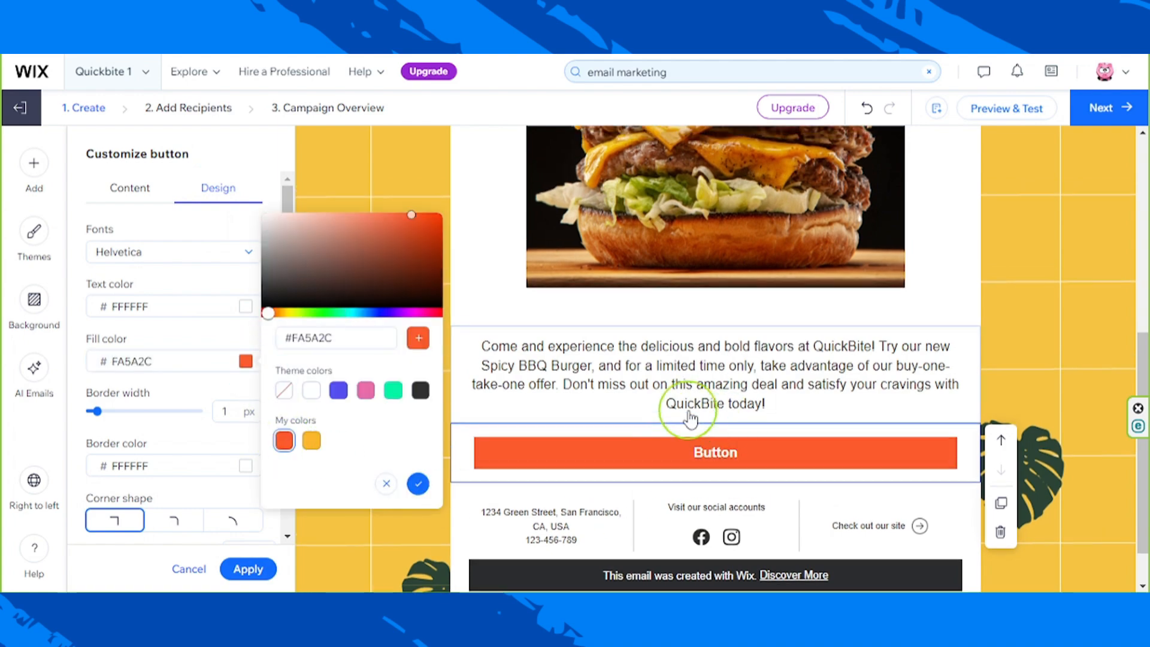
scroll(688, 413, down, 5)
scroll(667, 385, up, 4)
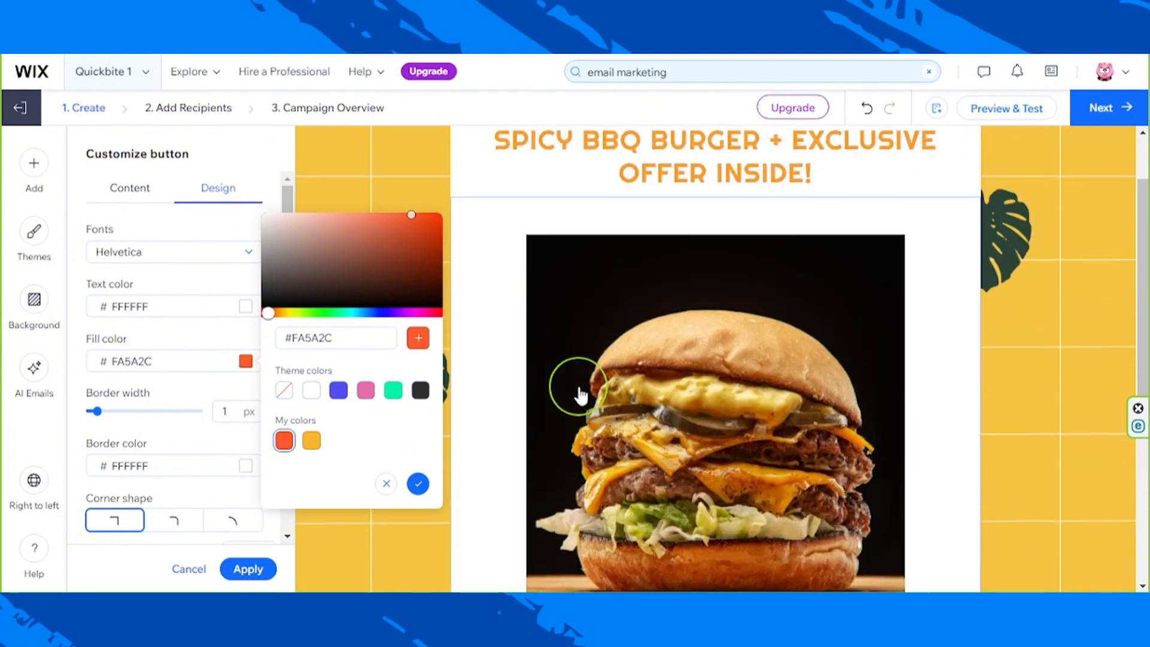
click(647, 163)
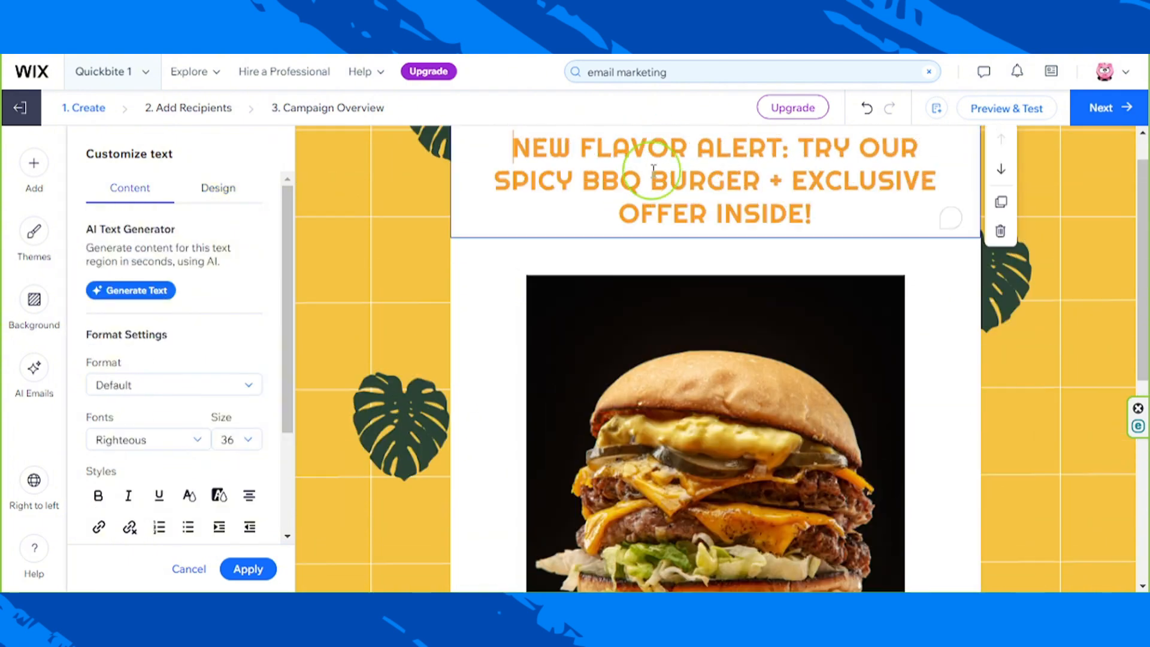
click(190, 498)
click(281, 473)
key(ctrl+c)
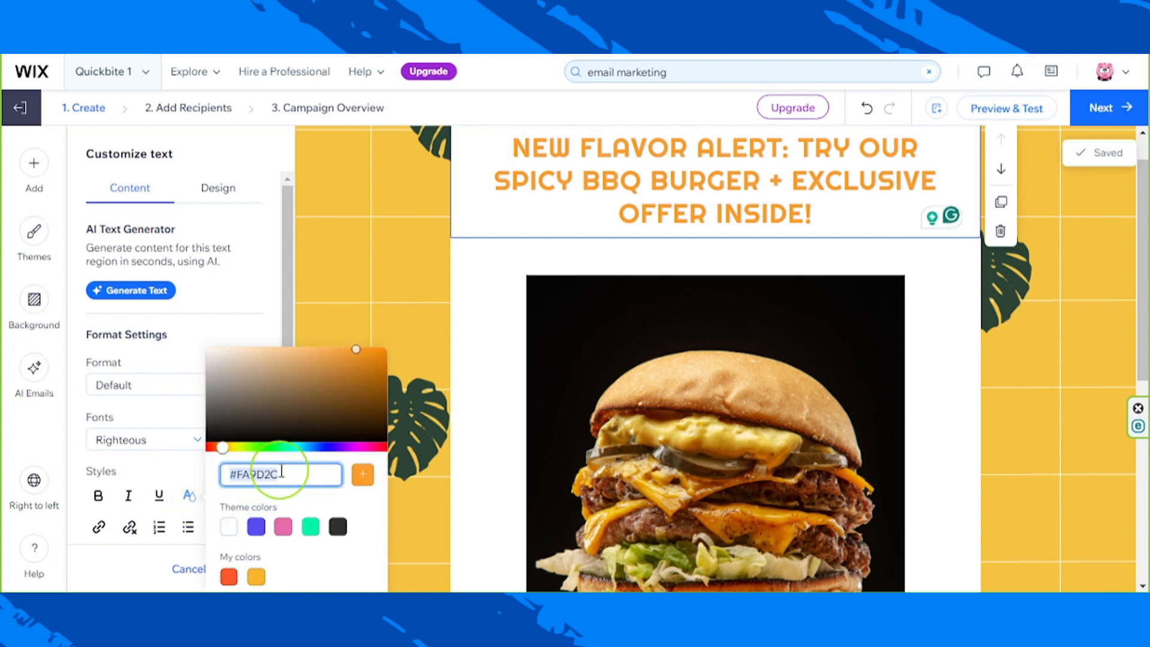
Set the fill color of the button below the paragraph to the headline's orange, #FA9D2C, and compare it with the headline.
scroll(890, 389, down, 7)
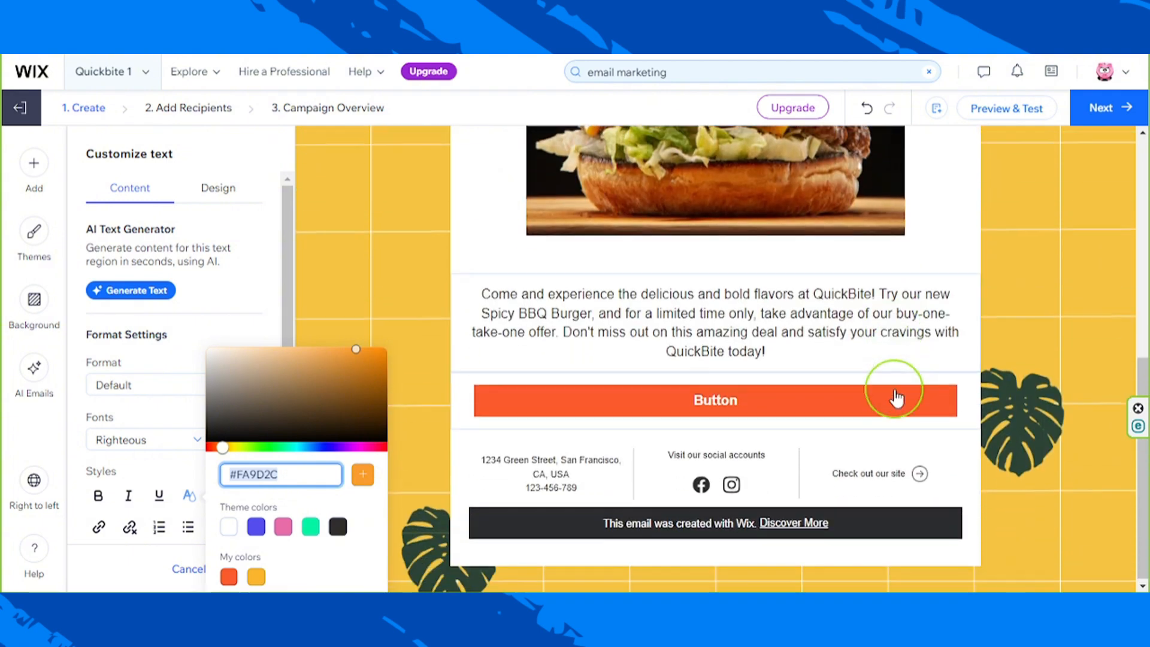
click(789, 409)
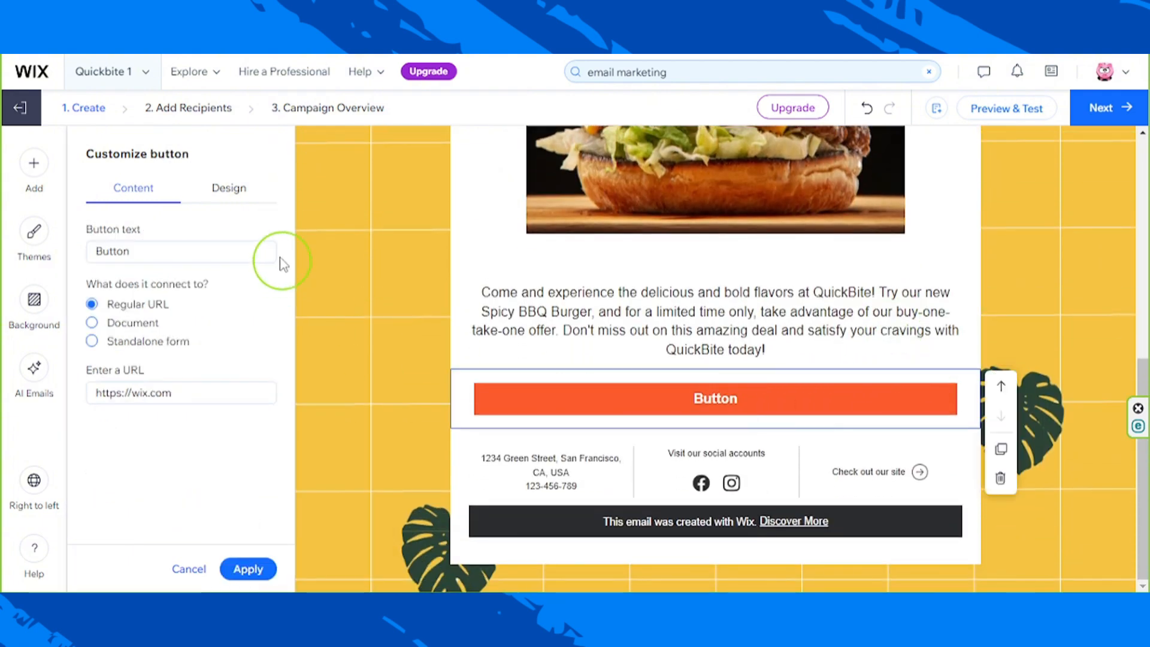
click(233, 189)
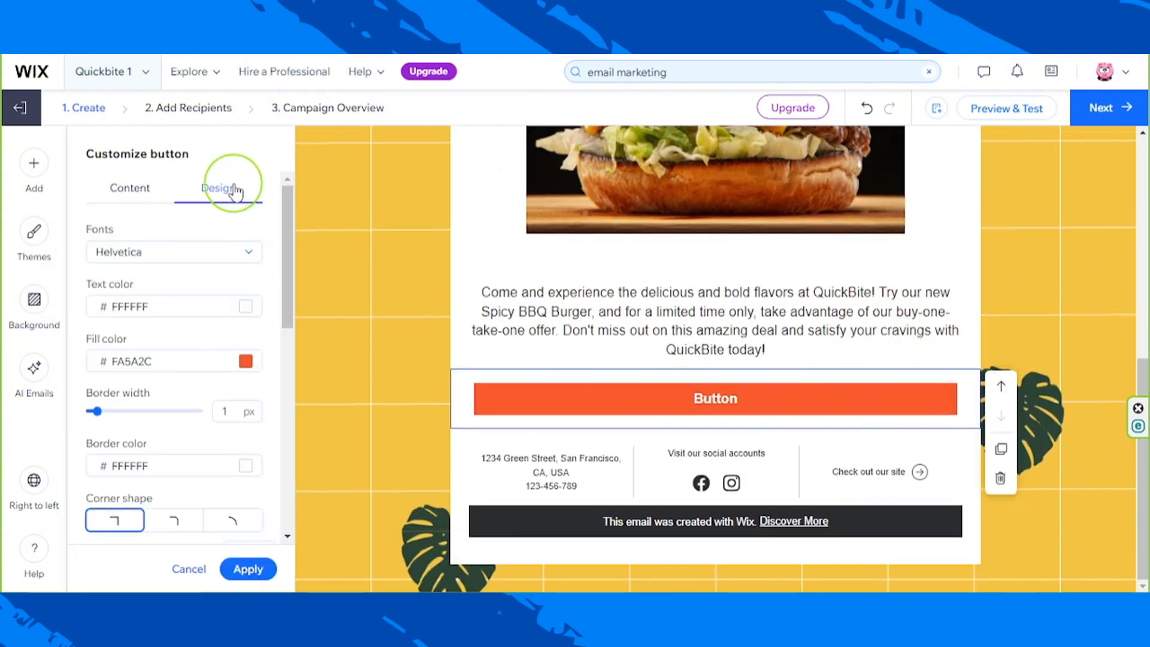
click(245, 361)
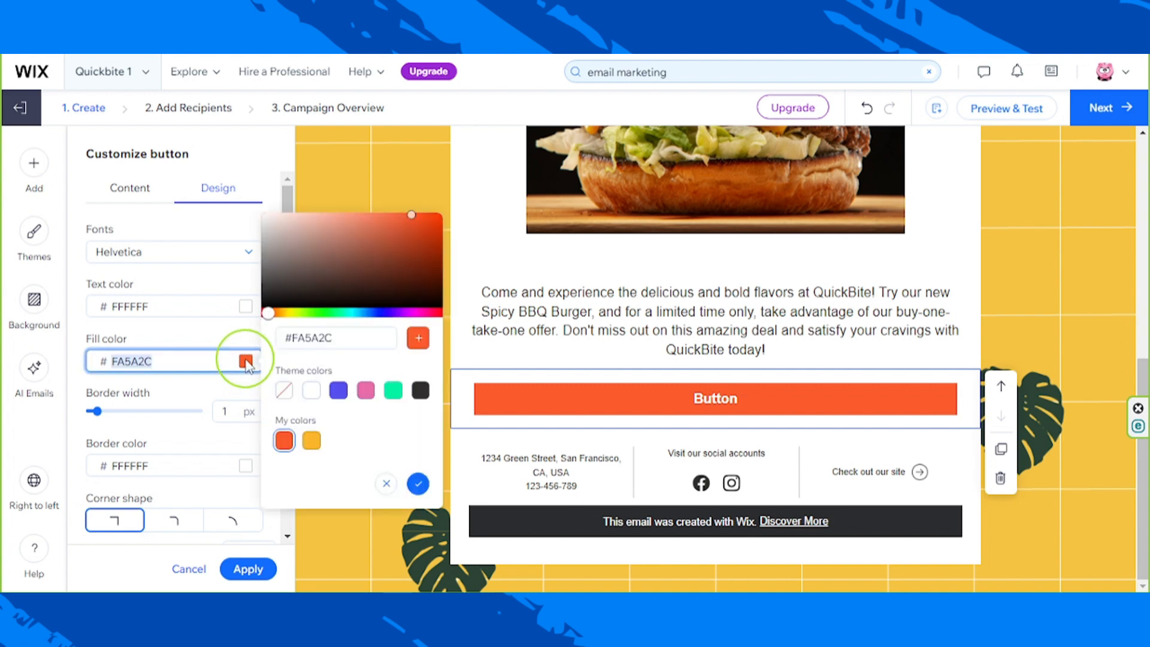
click(324, 337)
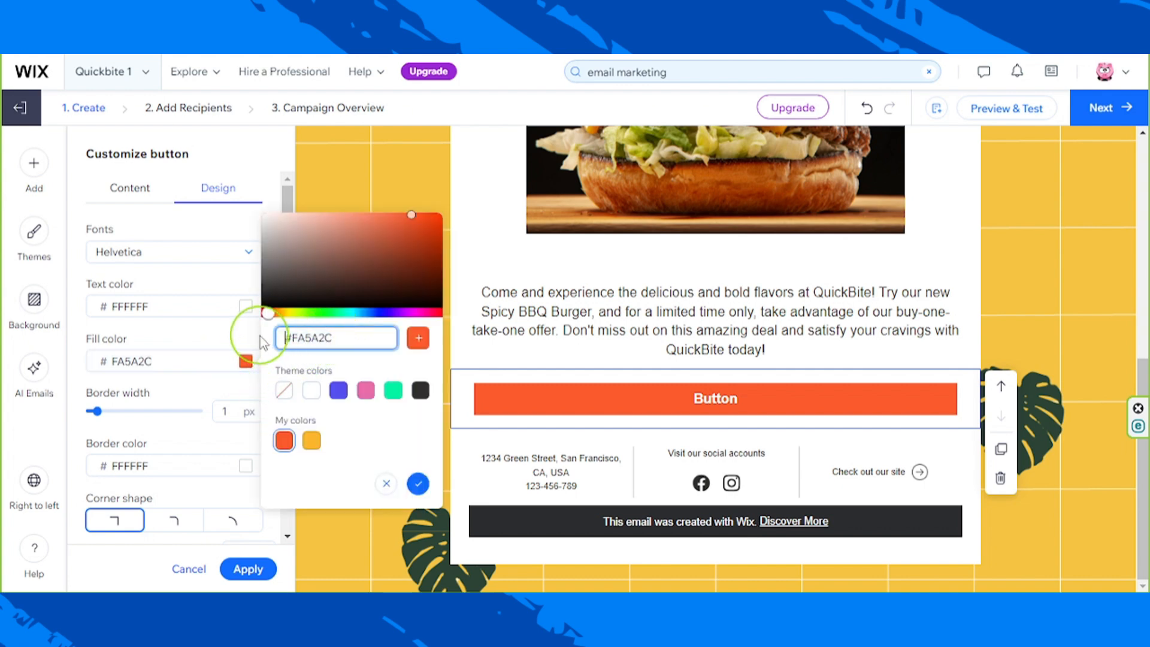
drag(354, 334, 258, 332)
key(ctrl+v)
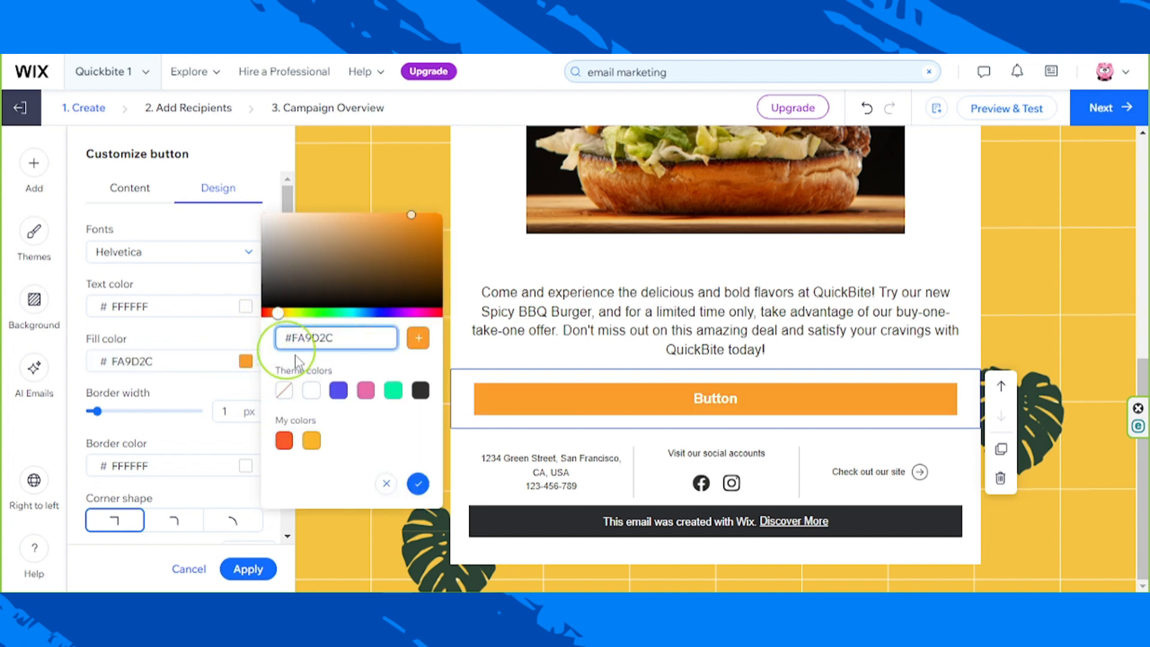
click(418, 483)
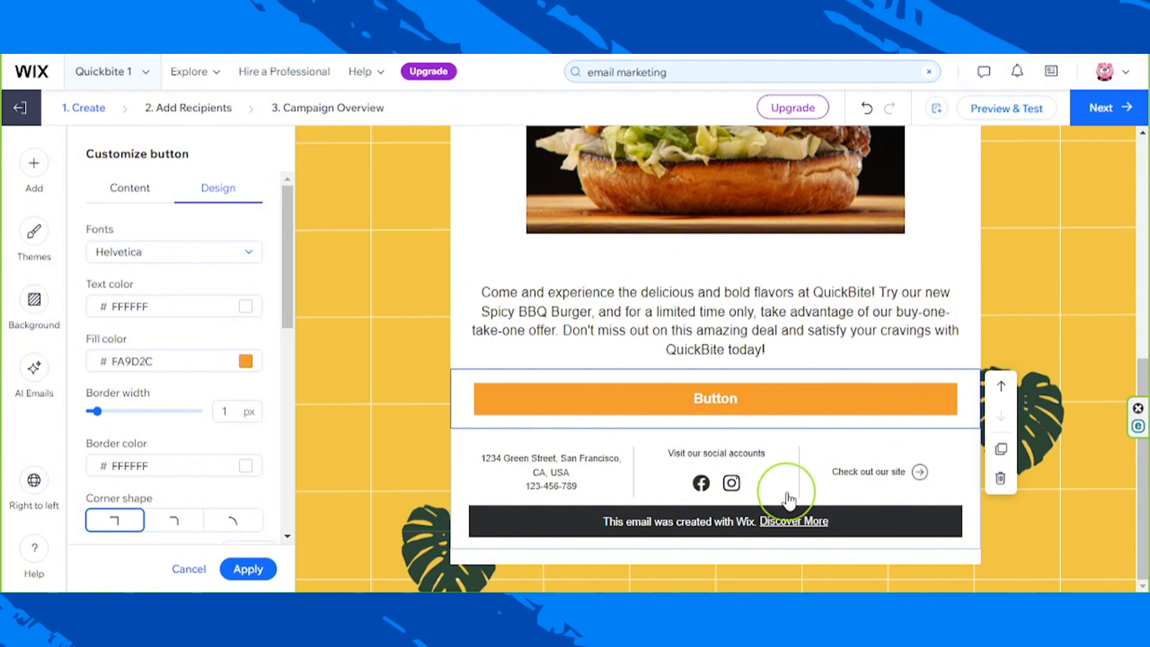
scroll(788, 491, up, 5)
scroll(788, 484, up, 3)
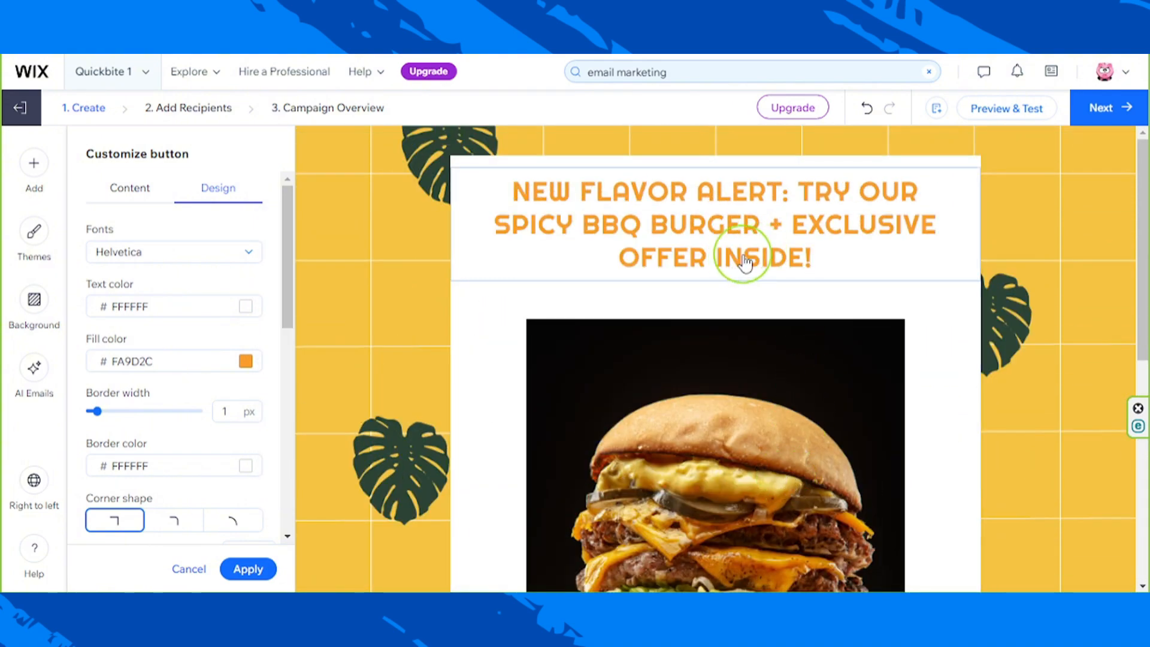
scroll(735, 287, down, 4)
scroll(735, 287, down, 3)
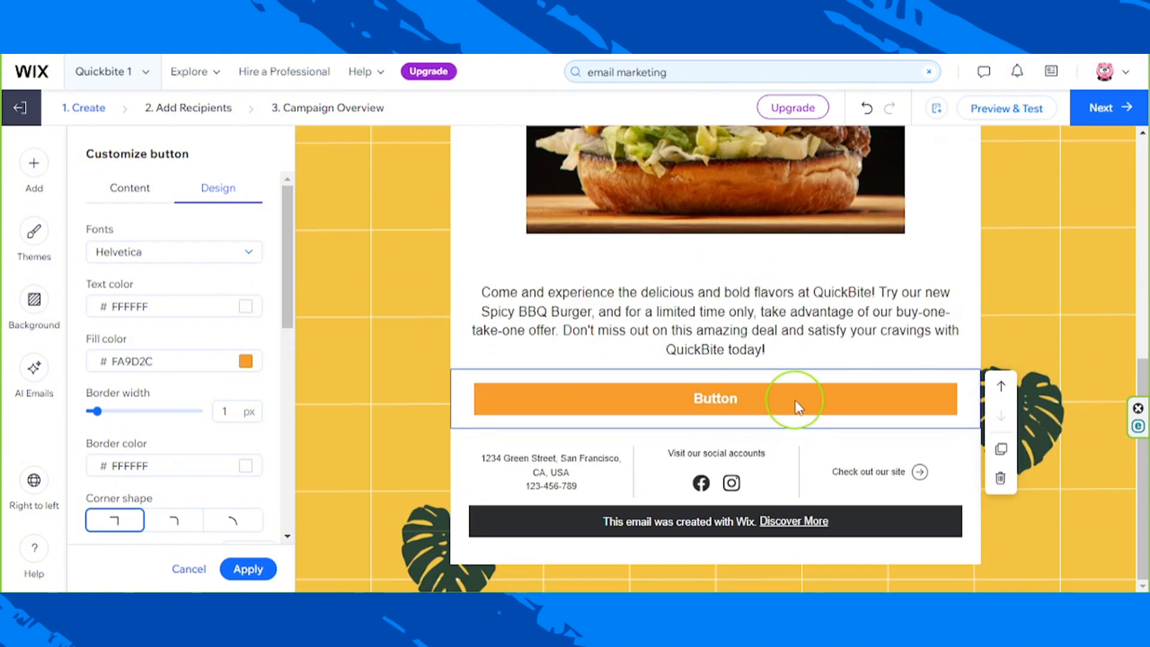
Change the orange button's text to "Order Now".
click(135, 190)
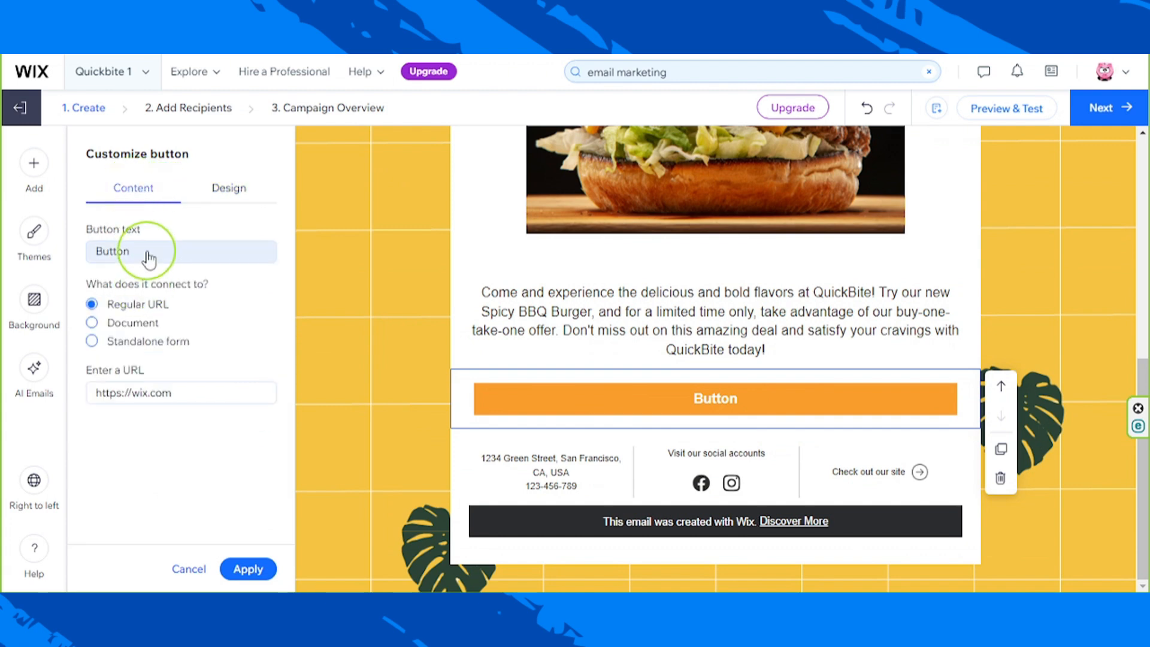
drag(149, 249, 52, 241)
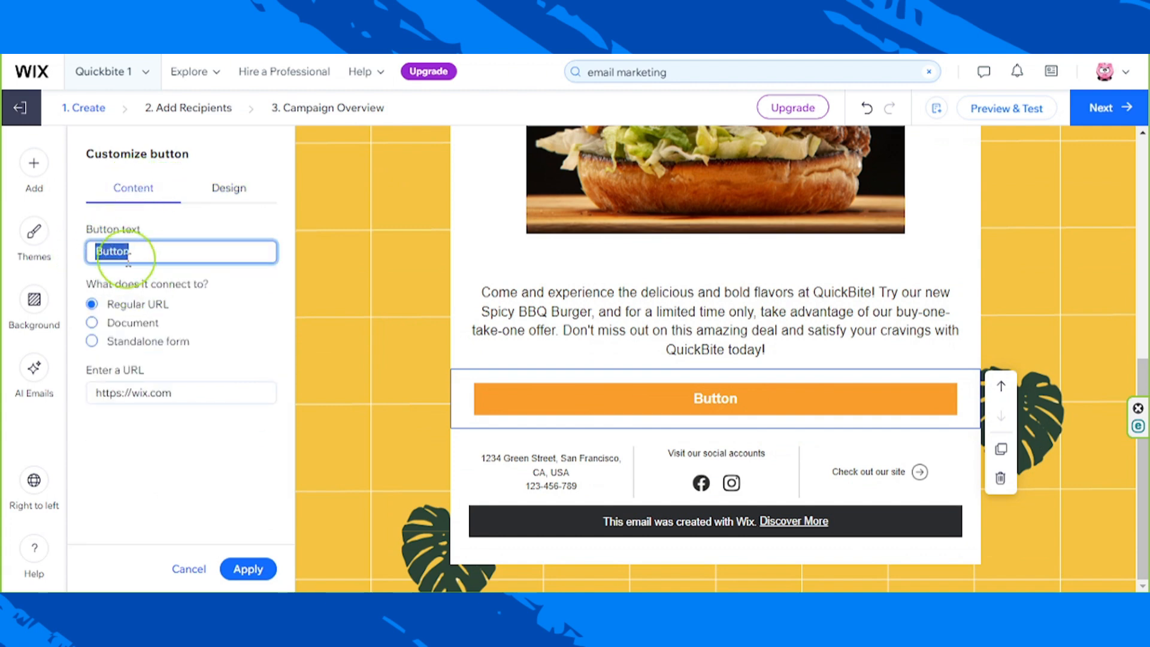
text(Order N)
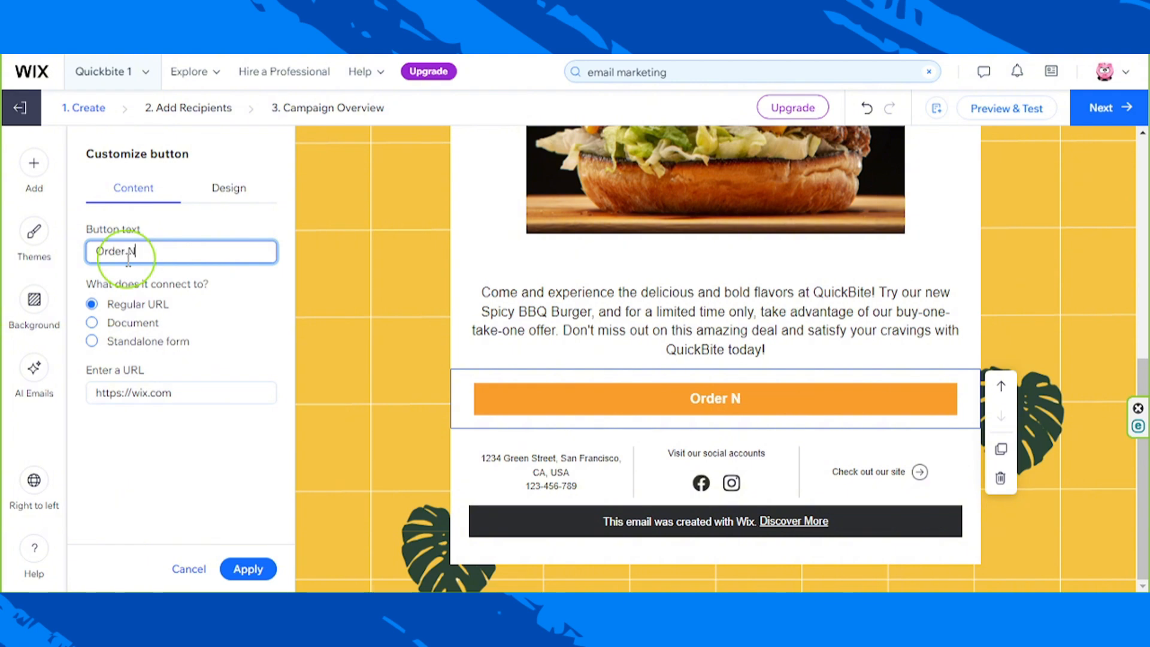
text(ow)
click(179, 229)
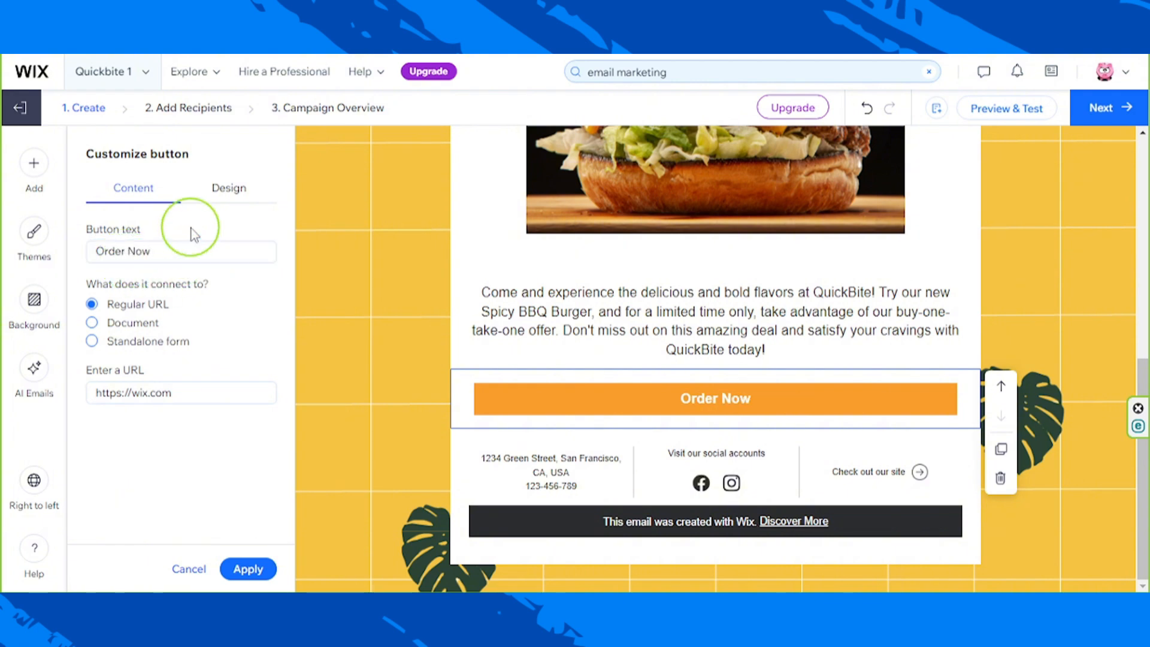
Apply the Order Now button's settings, leave its customization and check the email layout.
click(172, 394)
drag(193, 395, 81, 393)
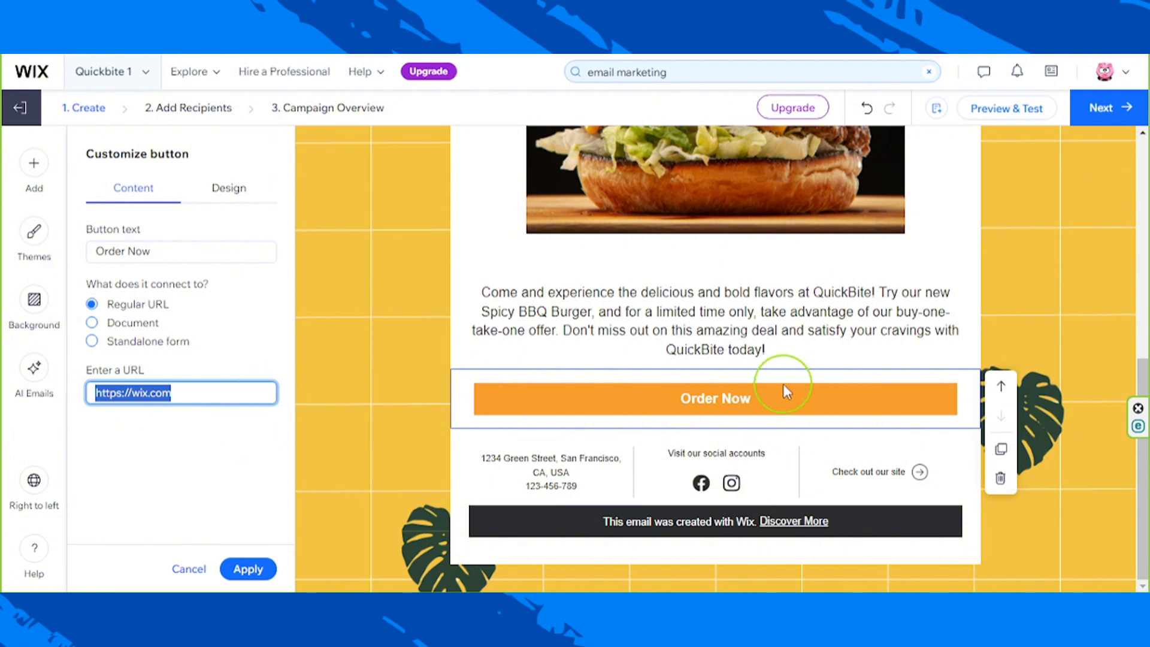
scroll(784, 446, up, 7)
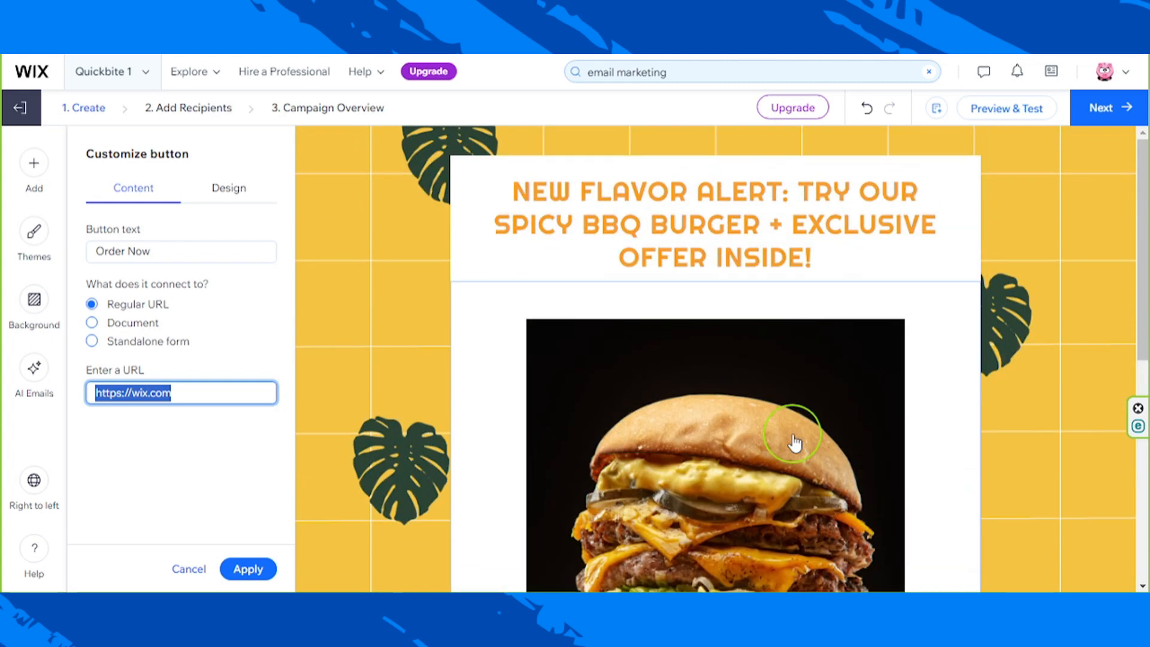
scroll(788, 443, down, 7)
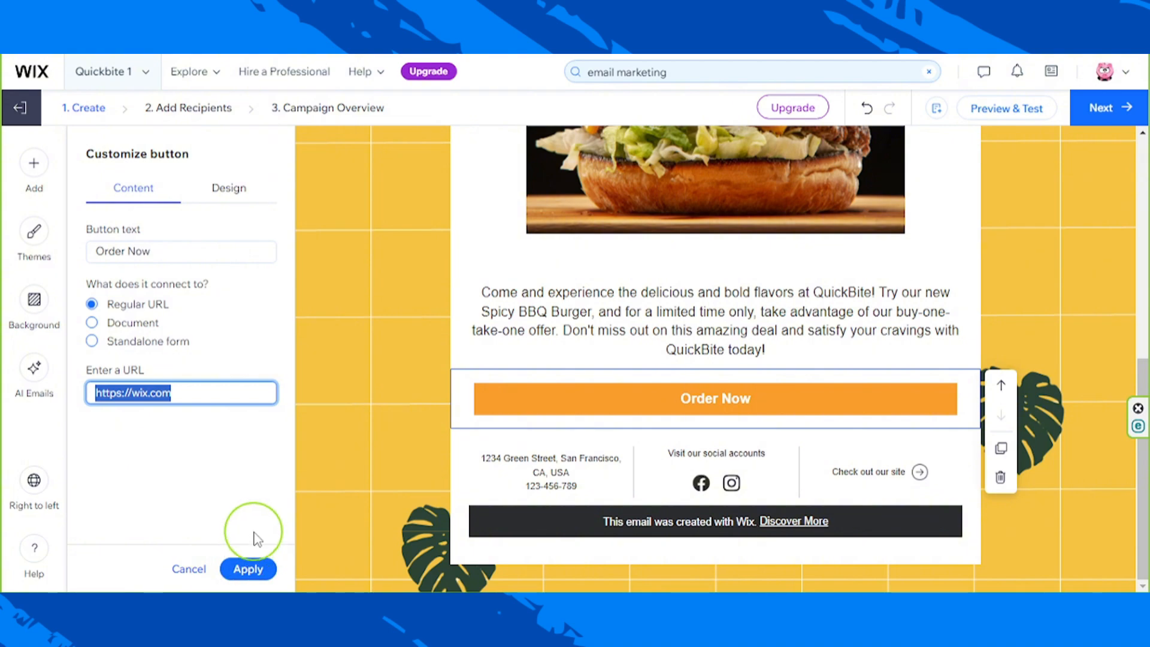
click(263, 571)
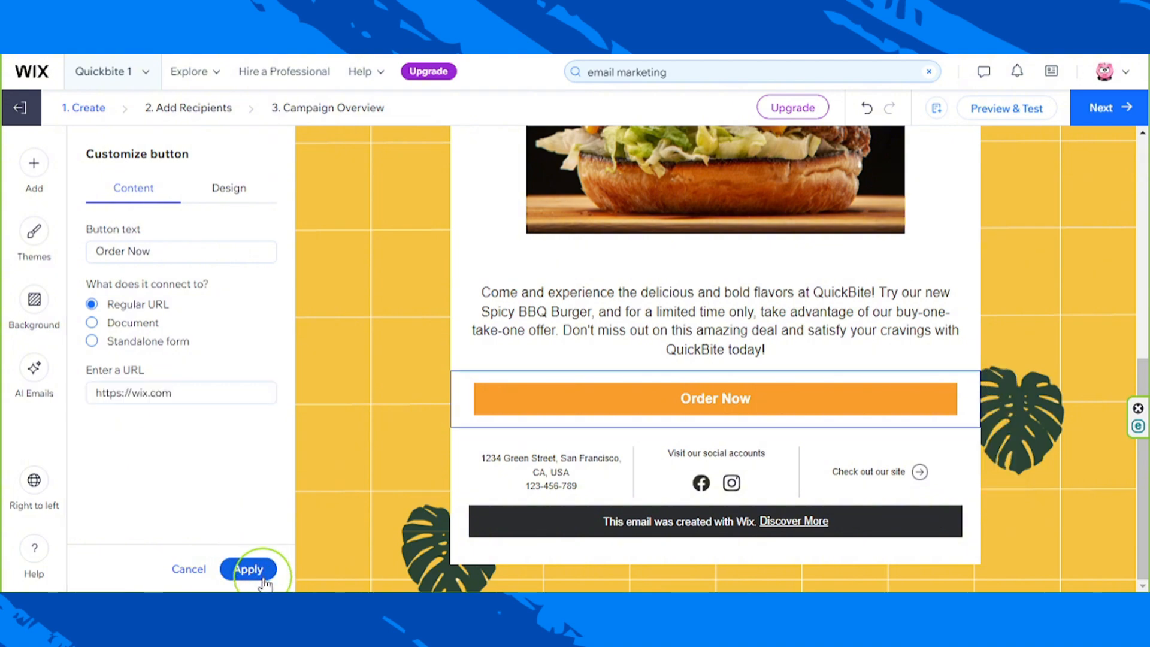
click(999, 479)
scroll(999, 479, up, 3)
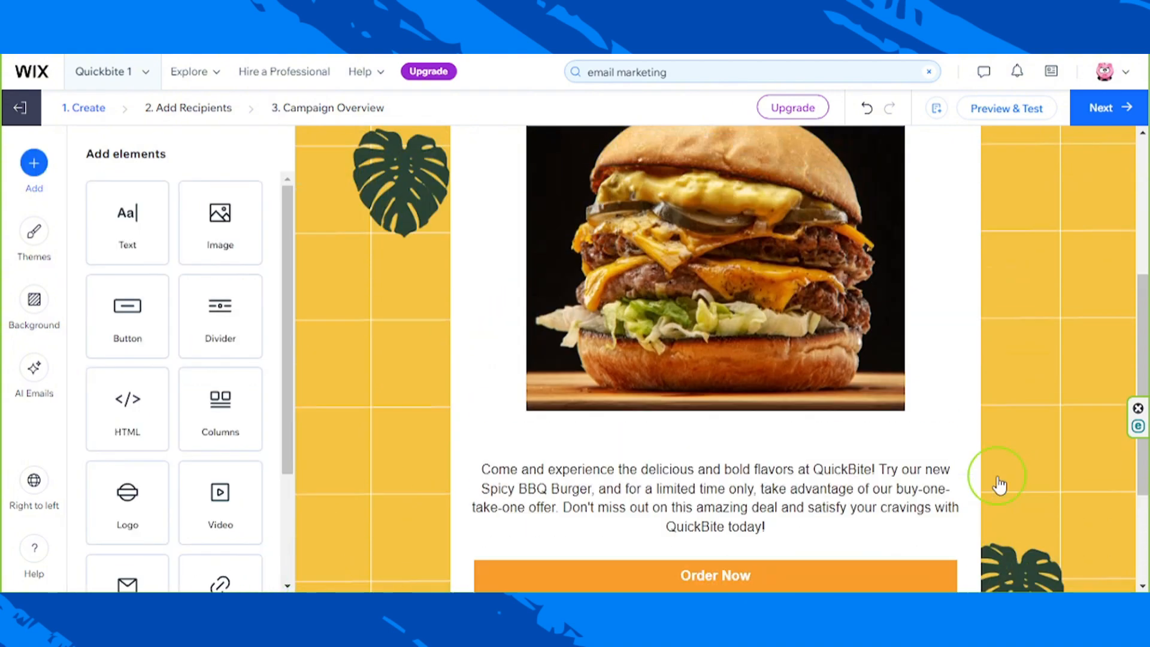
scroll(998, 479, down, 3)
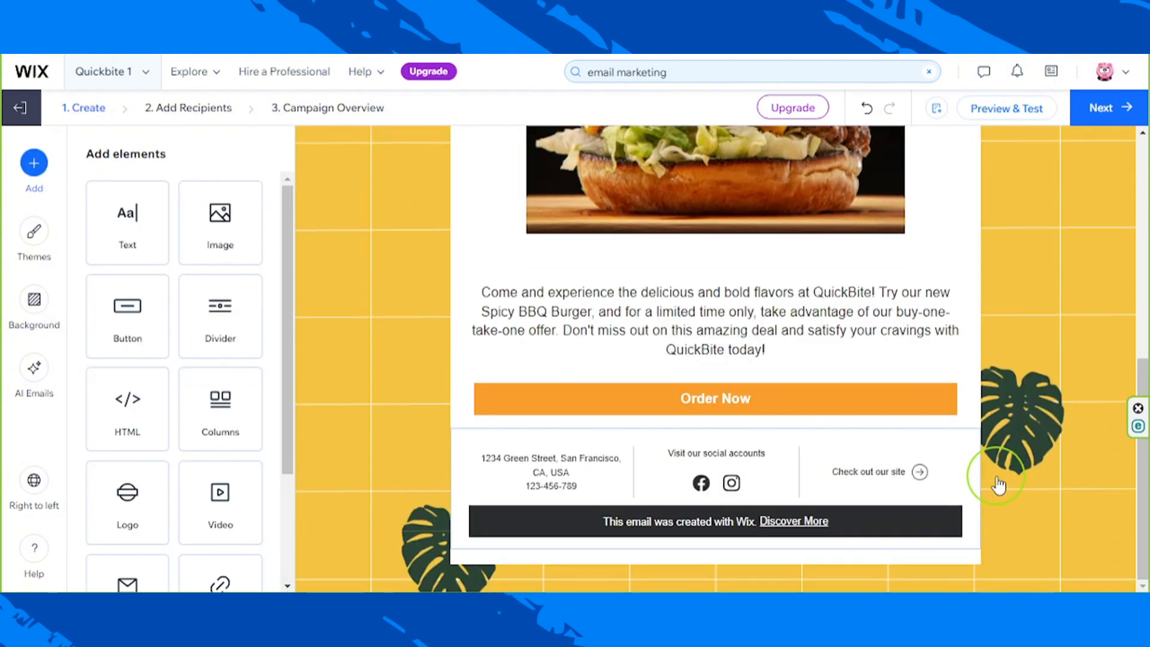
Open the email footer's customization settings and examine the Wix branding option.
click(957, 474)
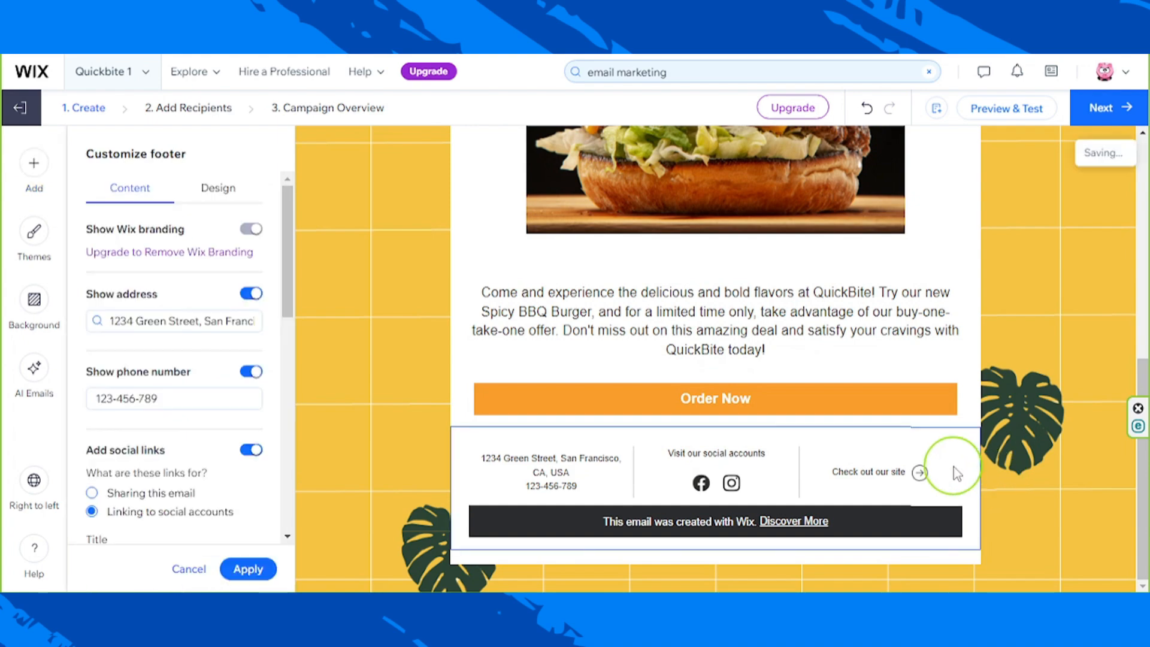
scroll(956, 473, up, 5)
scroll(955, 473, down, 4)
scroll(954, 473, down, 3)
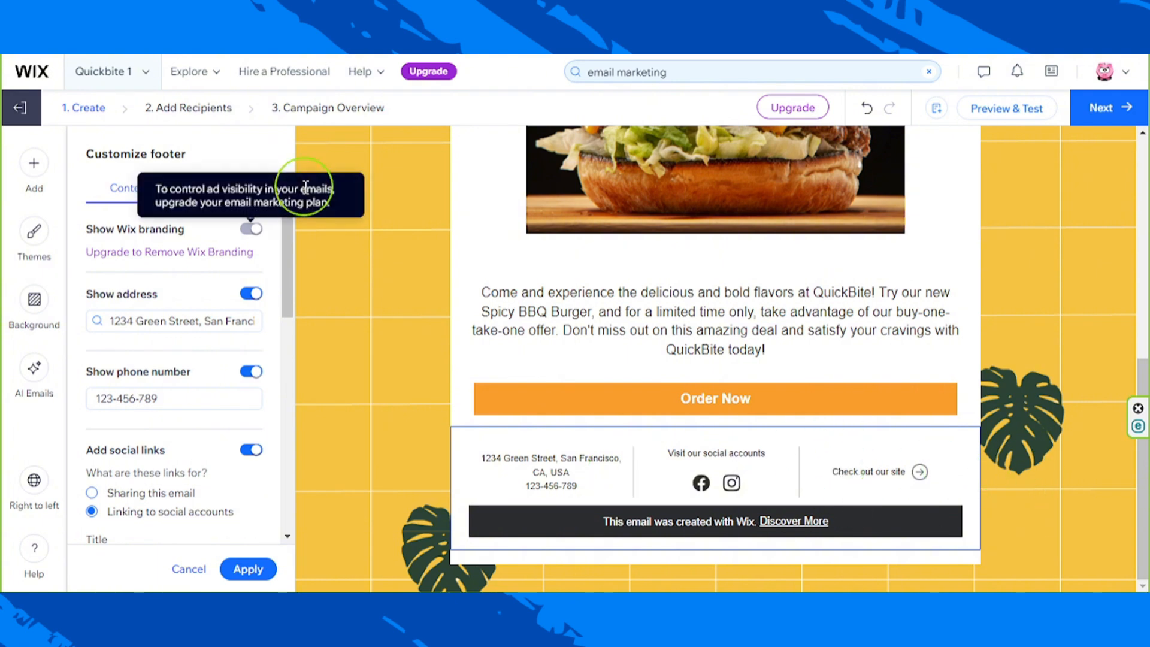
drag(287, 226, 270, 187)
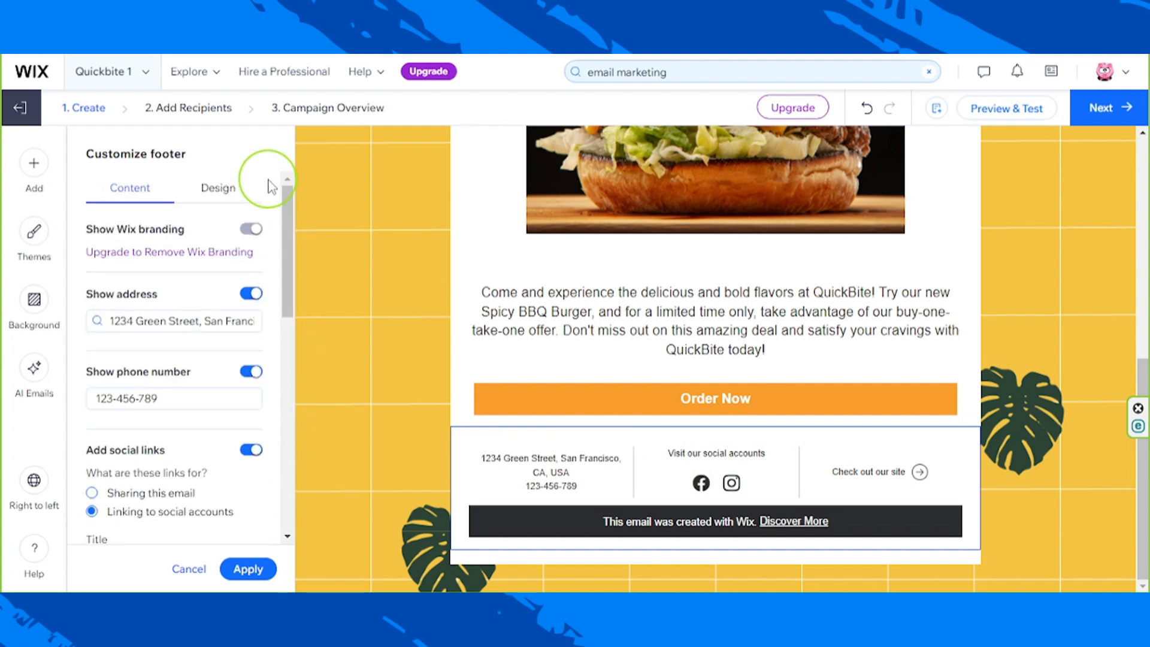
drag(85, 228, 180, 227)
click(148, 224)
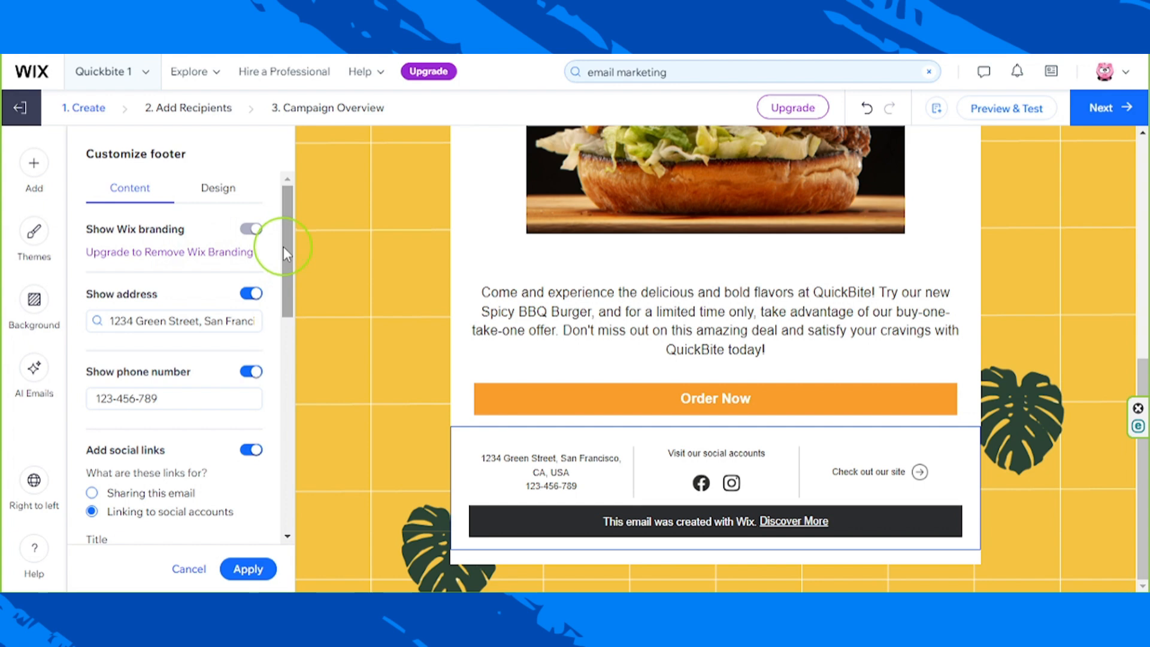
mouse_move(254, 231)
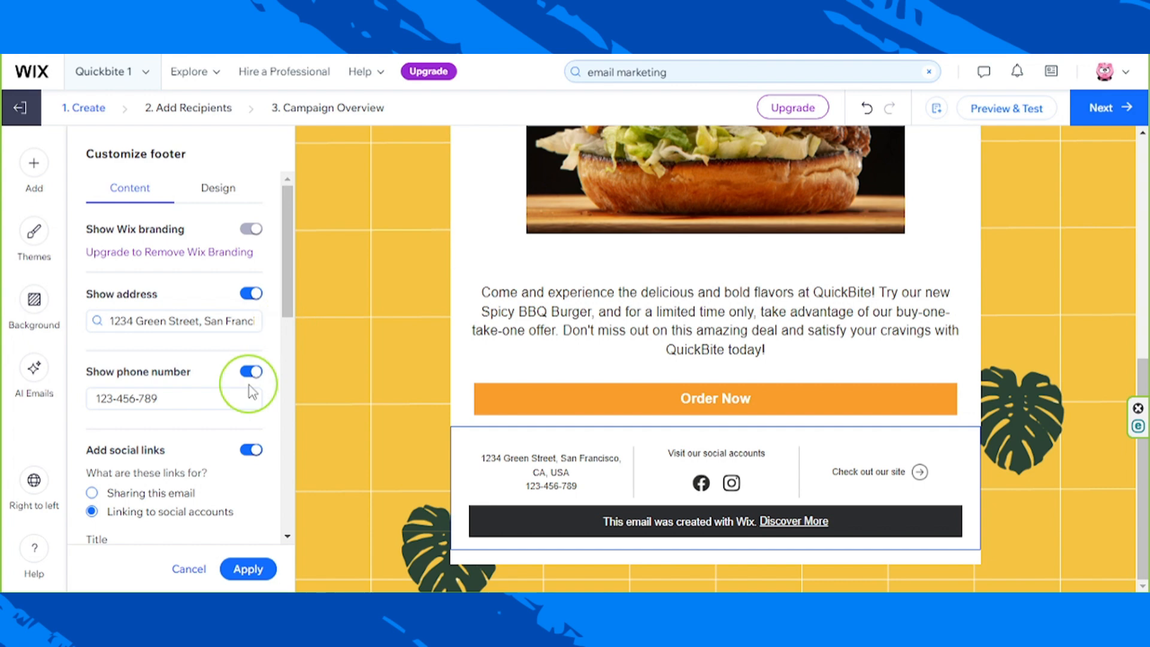
Examine the footer's address and phone number settings and how they appear in the email.
click(250, 295)
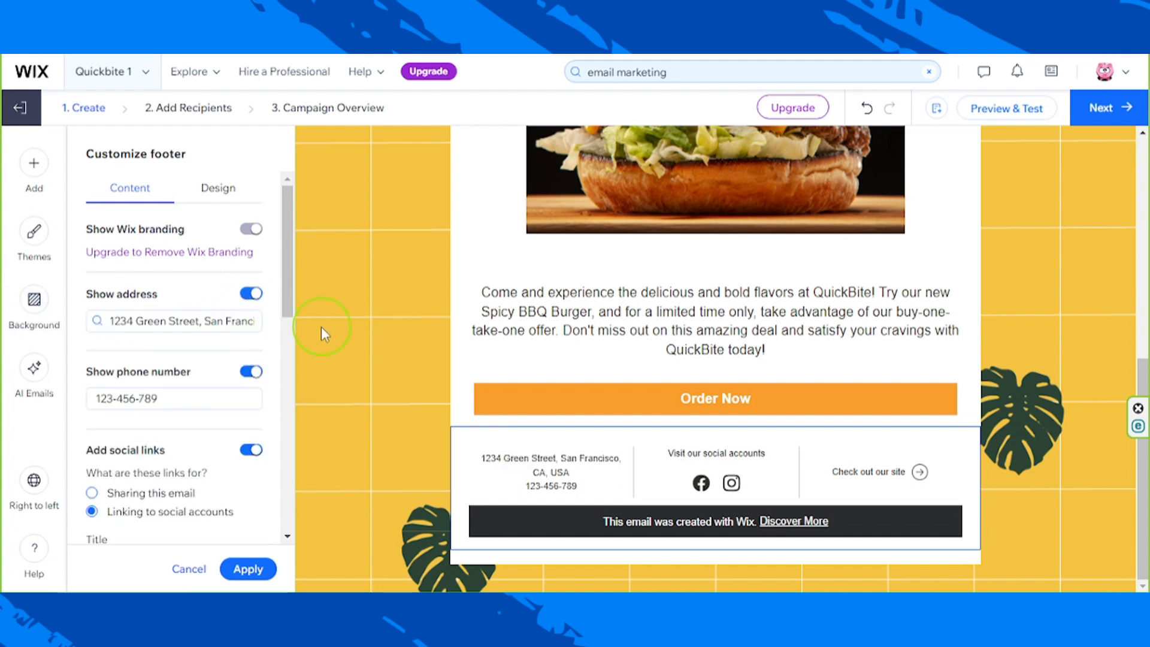
drag(291, 289, 292, 304)
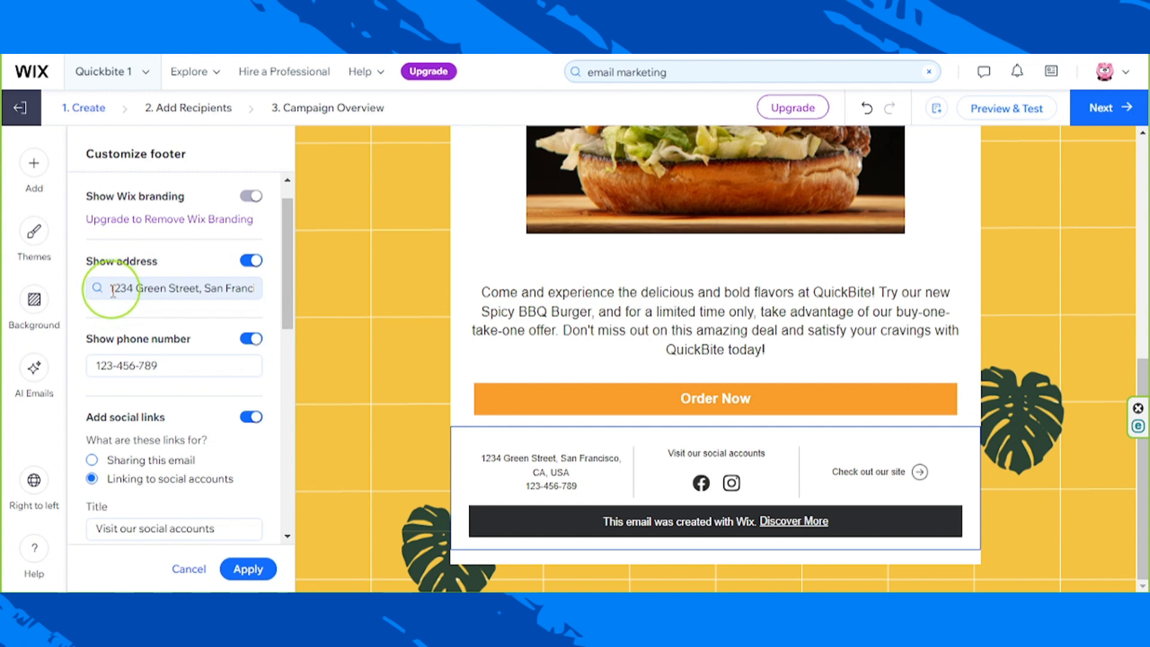
drag(113, 288, 248, 293)
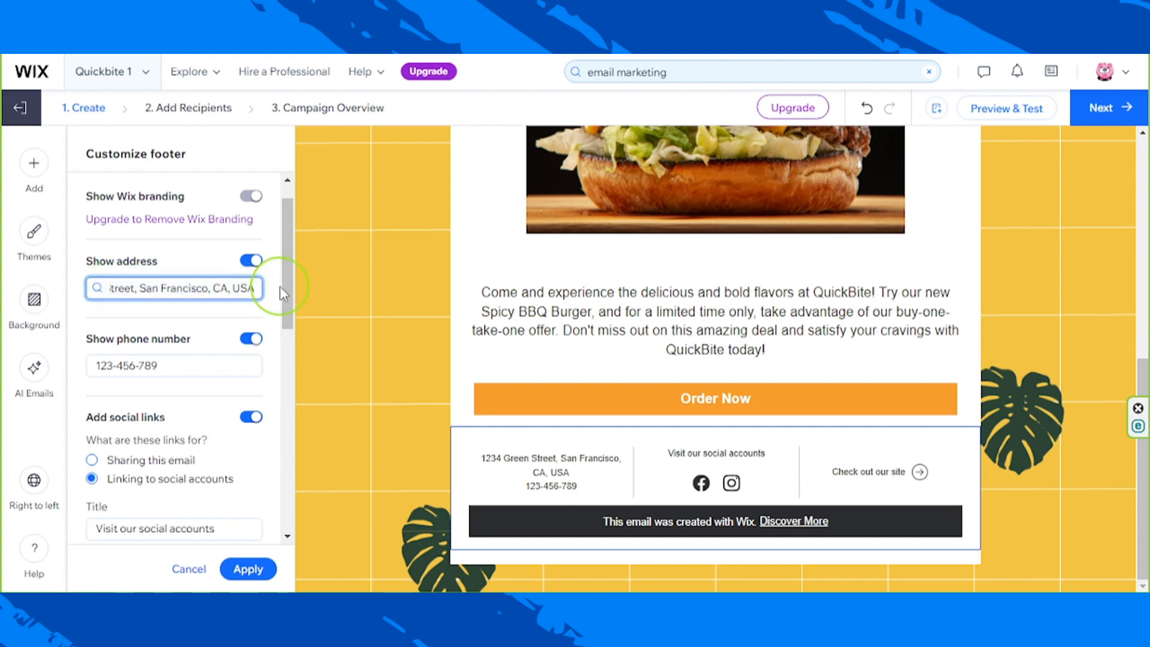
scroll(288, 311, down, 1)
scroll(287, 313, down, 2)
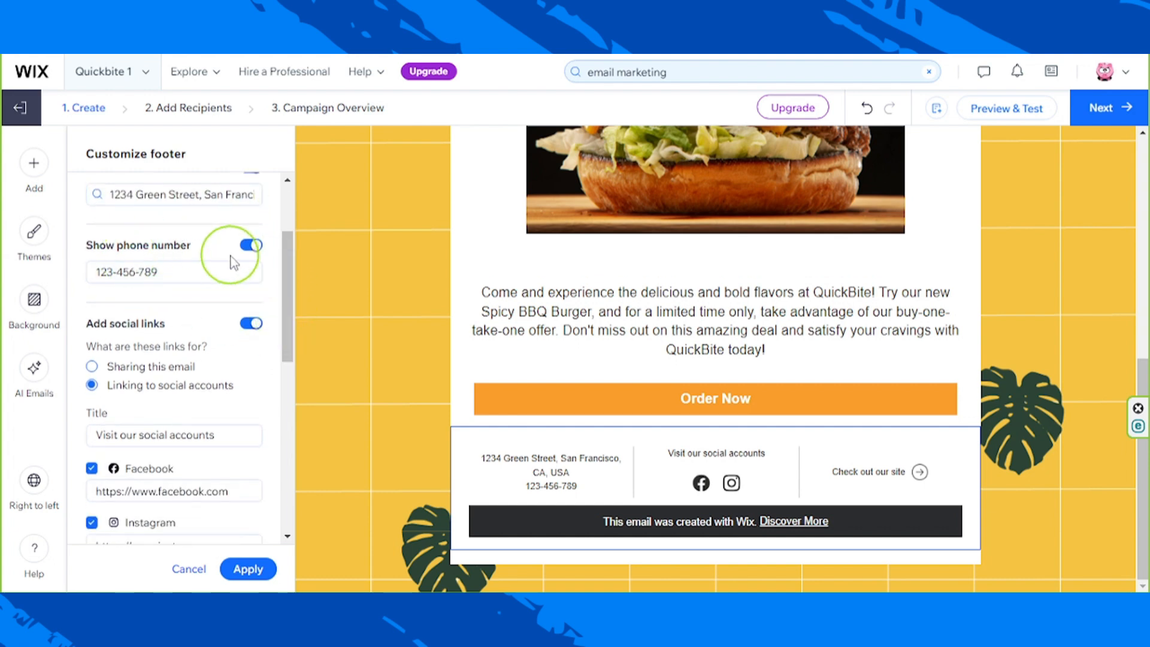
click(204, 276)
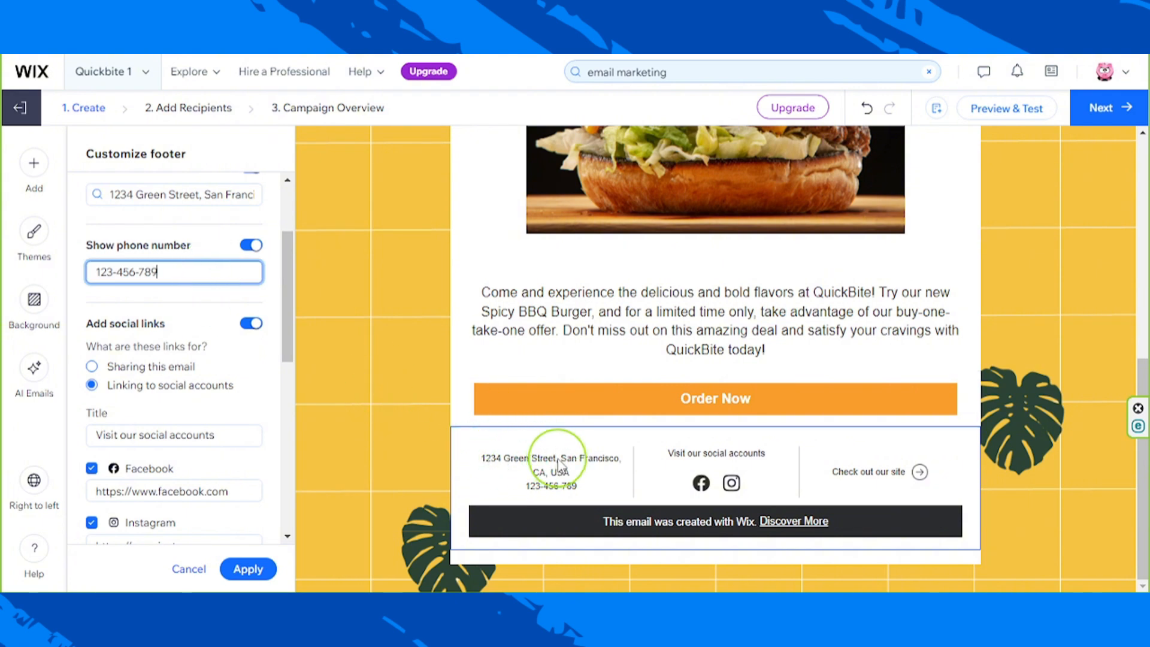
Try the footer's social links as "Sharing this email", then restore "Linking to social accounts".
drag(289, 278, 295, 313)
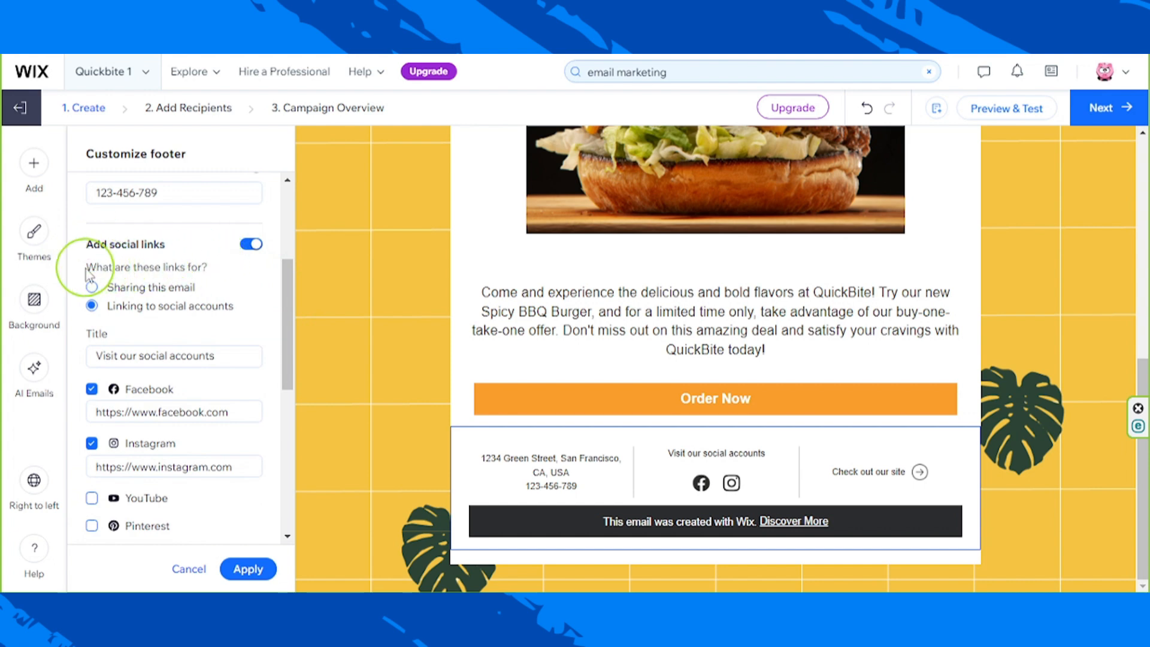
drag(87, 272, 214, 276)
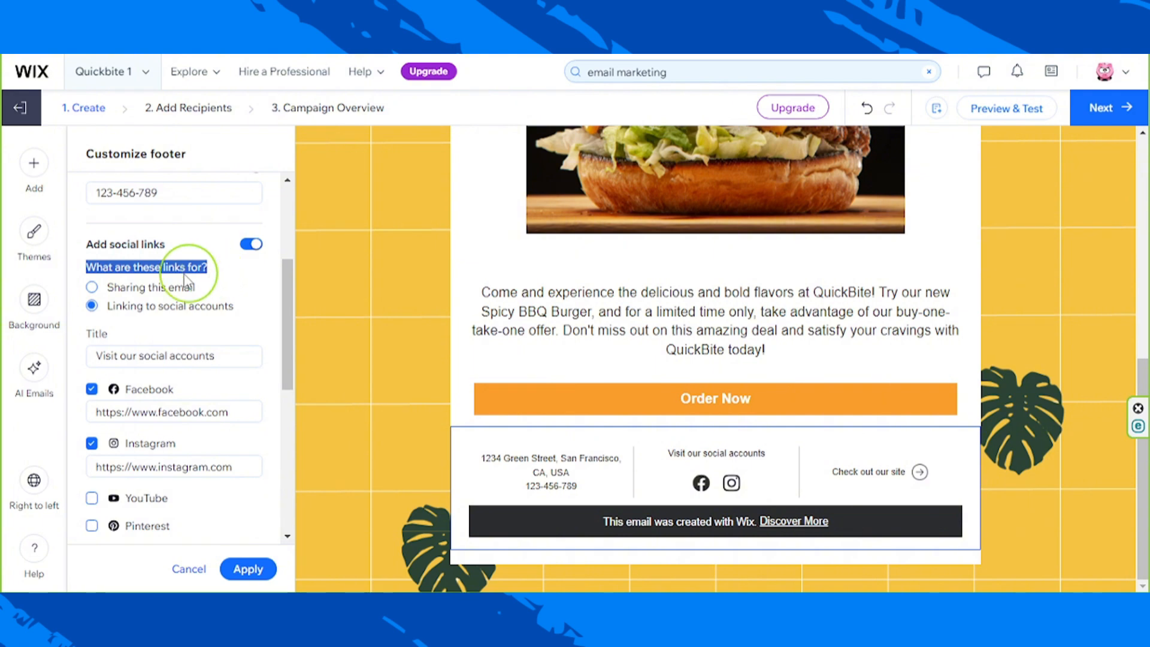
click(161, 293)
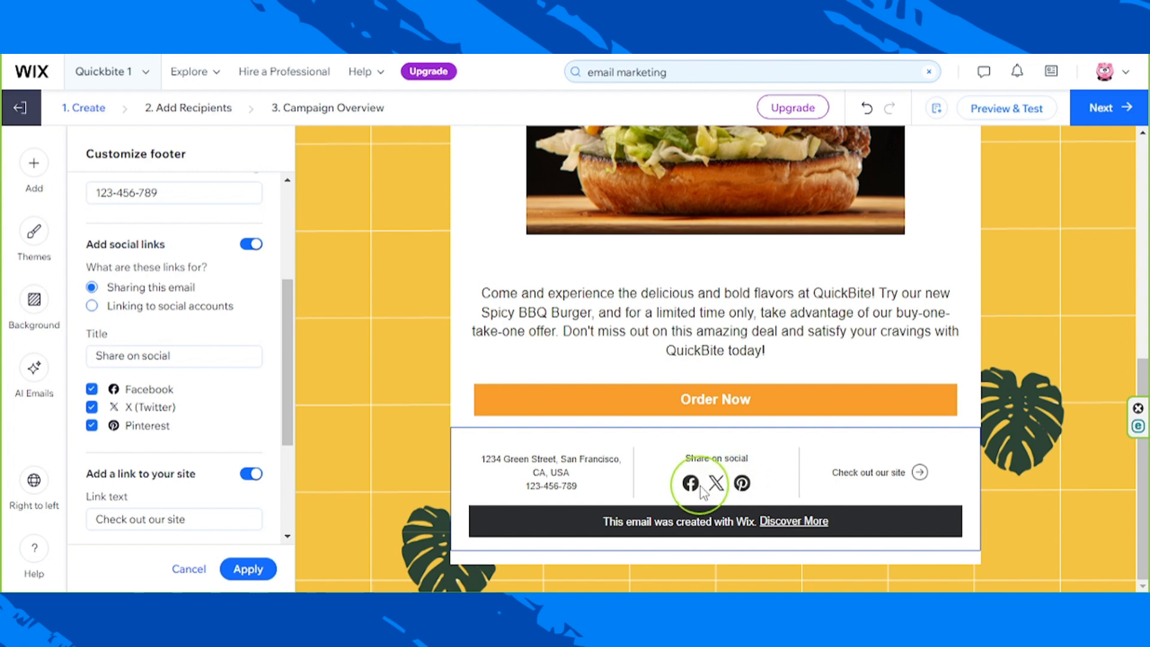
scroll(752, 482, up, 10)
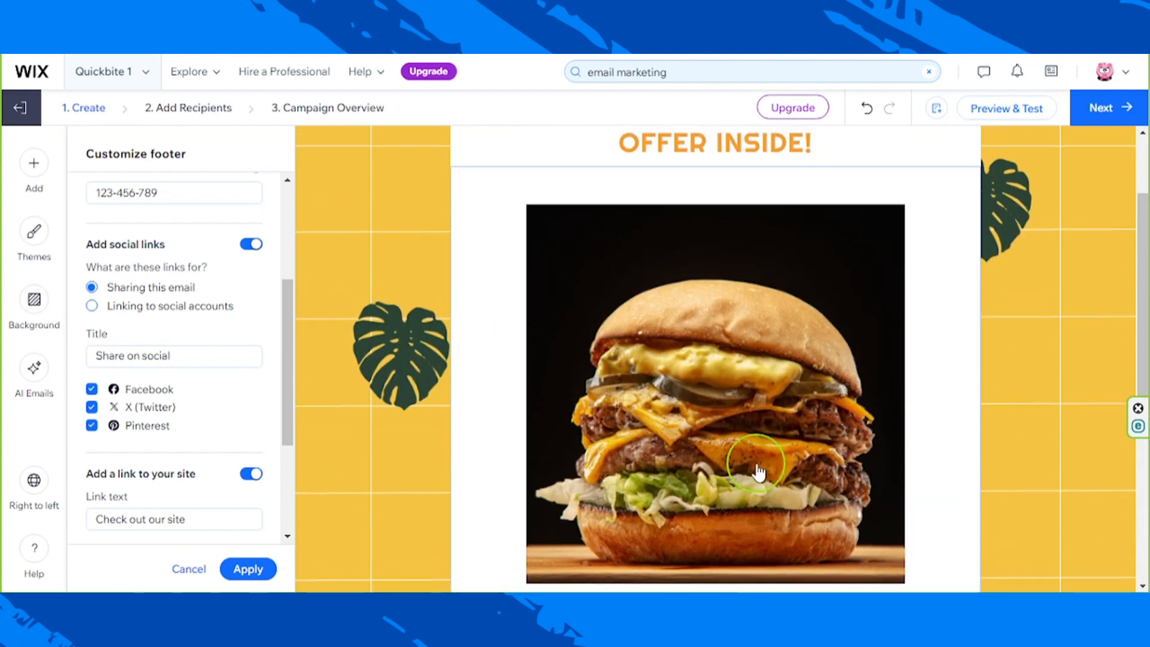
scroll(758, 472, down, 10)
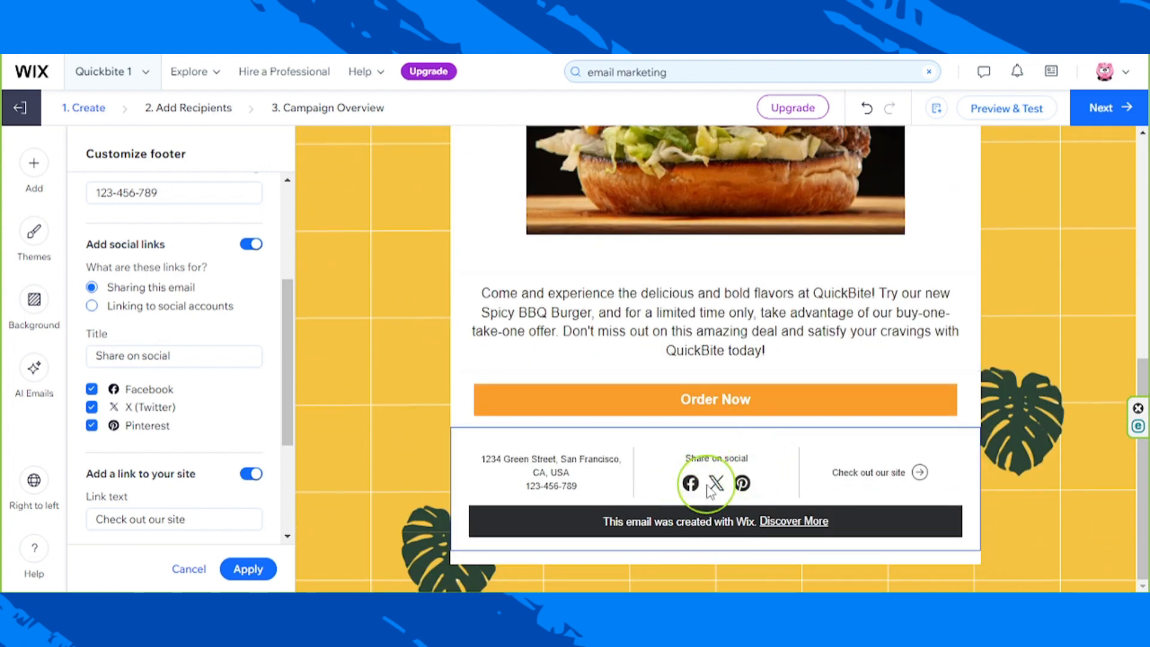
click(91, 307)
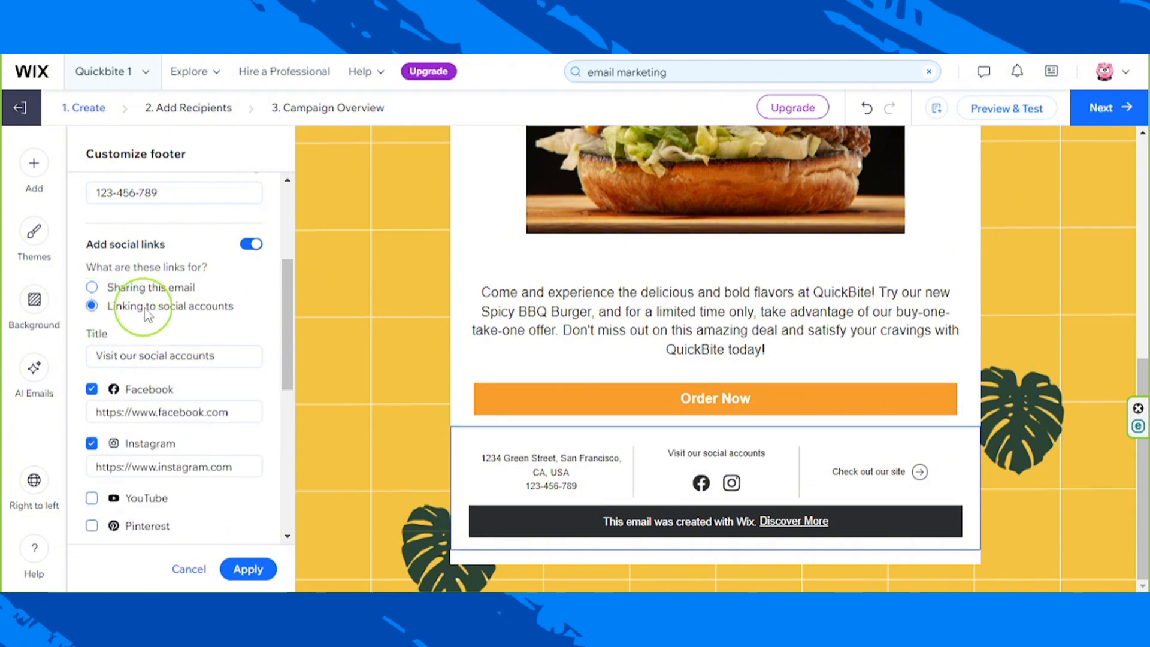
Examine the available social accounts for the footer and the Facebook and Instagram link addresses.
scroll(271, 306, down, 3)
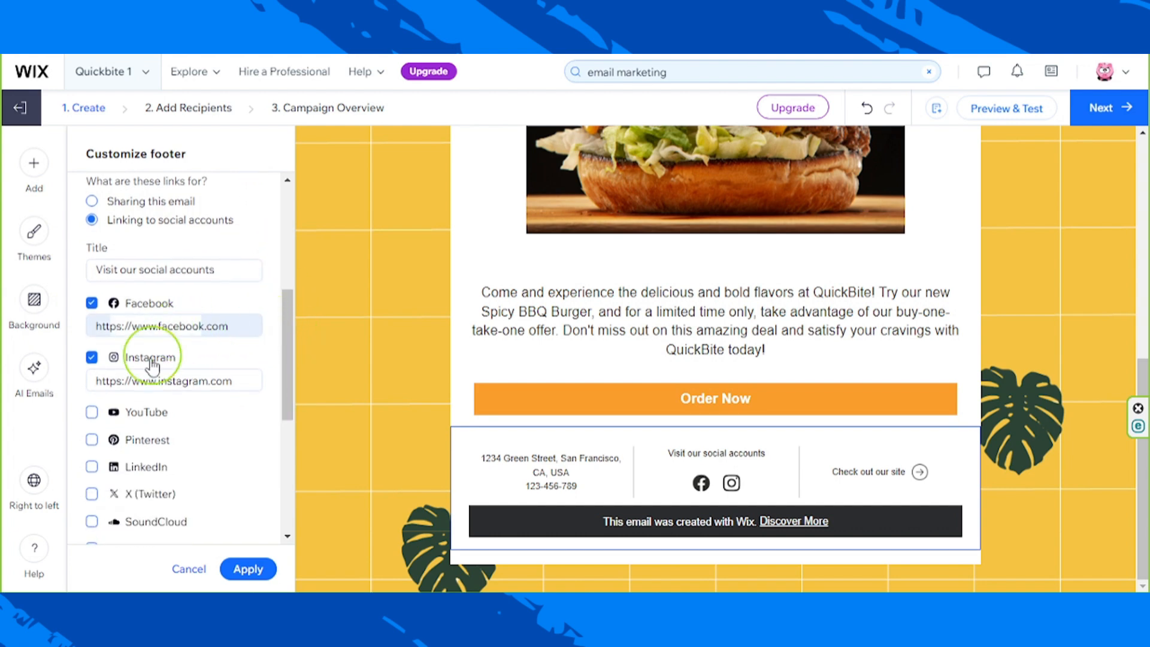
scroll(167, 385, down, 3)
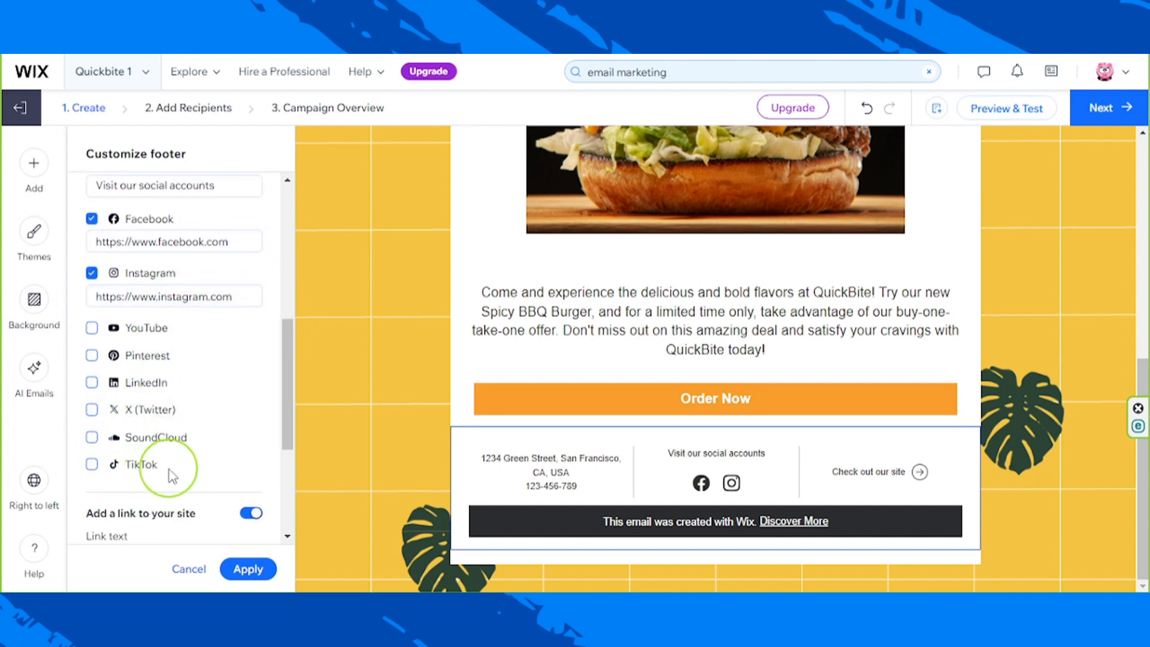
scroll(171, 473, up, 3)
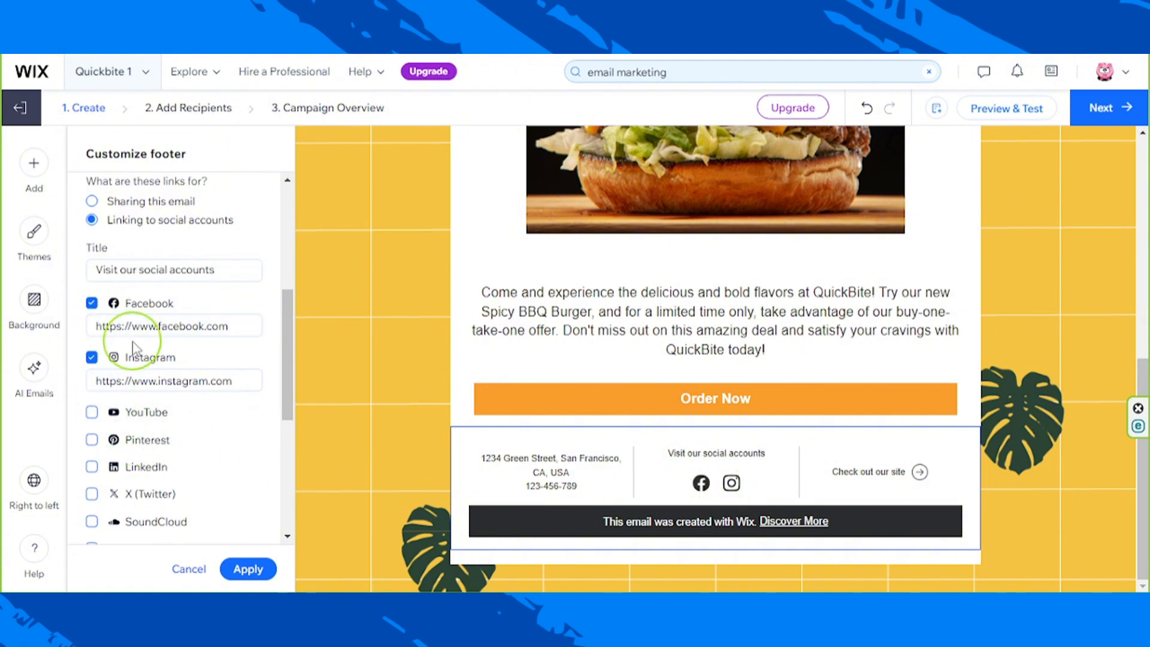
click(236, 333)
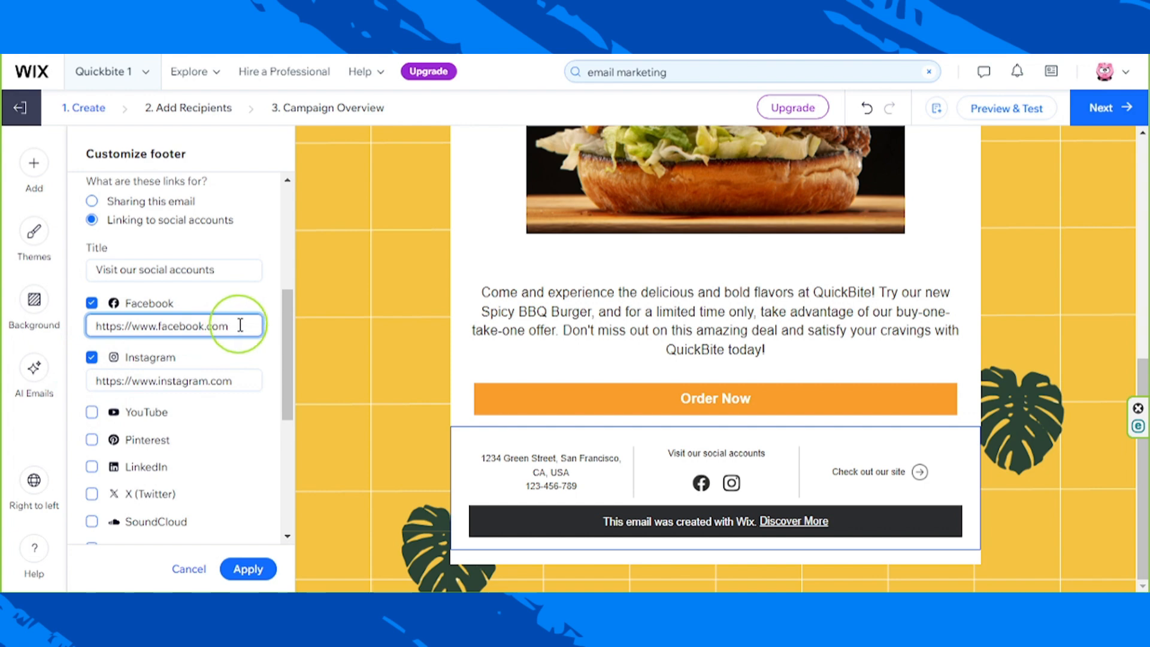
drag(237, 328, 60, 324)
click(237, 381)
drag(237, 380, 77, 381)
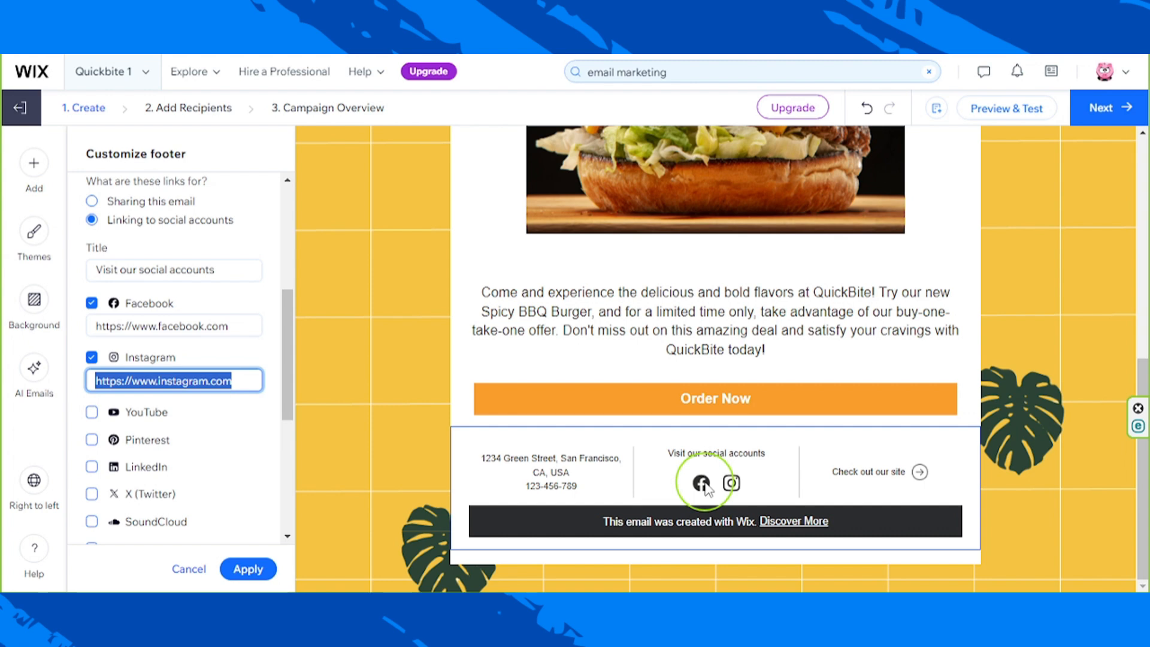
Check the URL of the footer's site link and change its link text to "Visit Us".
scroll(150, 434, down, 5)
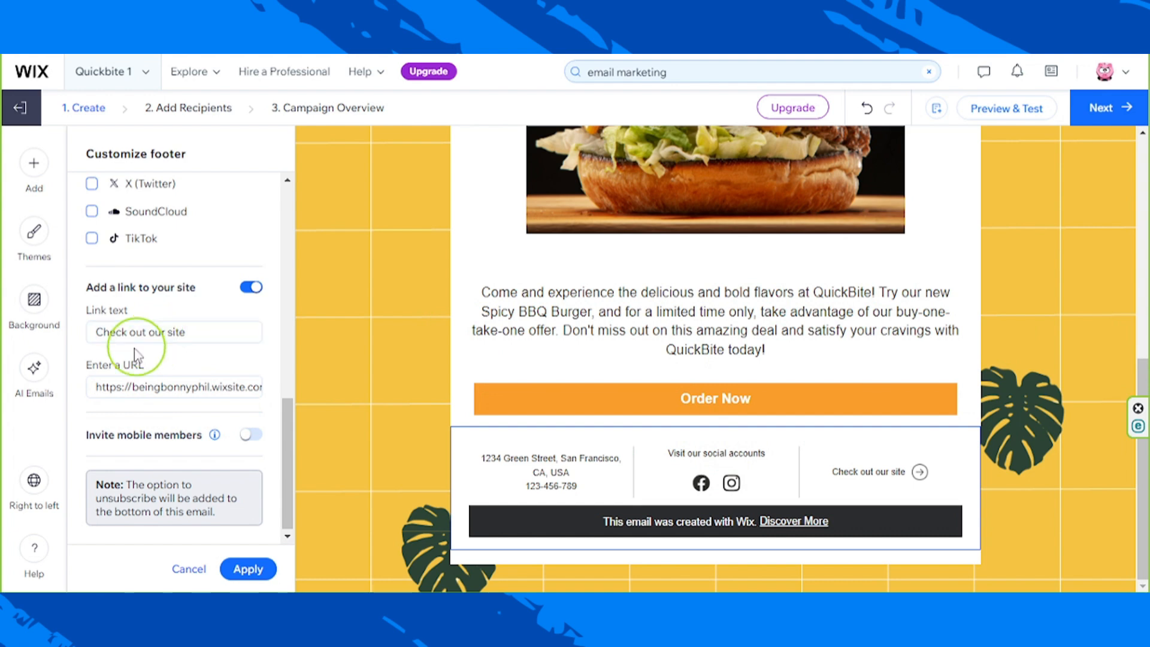
click(94, 387)
drag(94, 387, 272, 387)
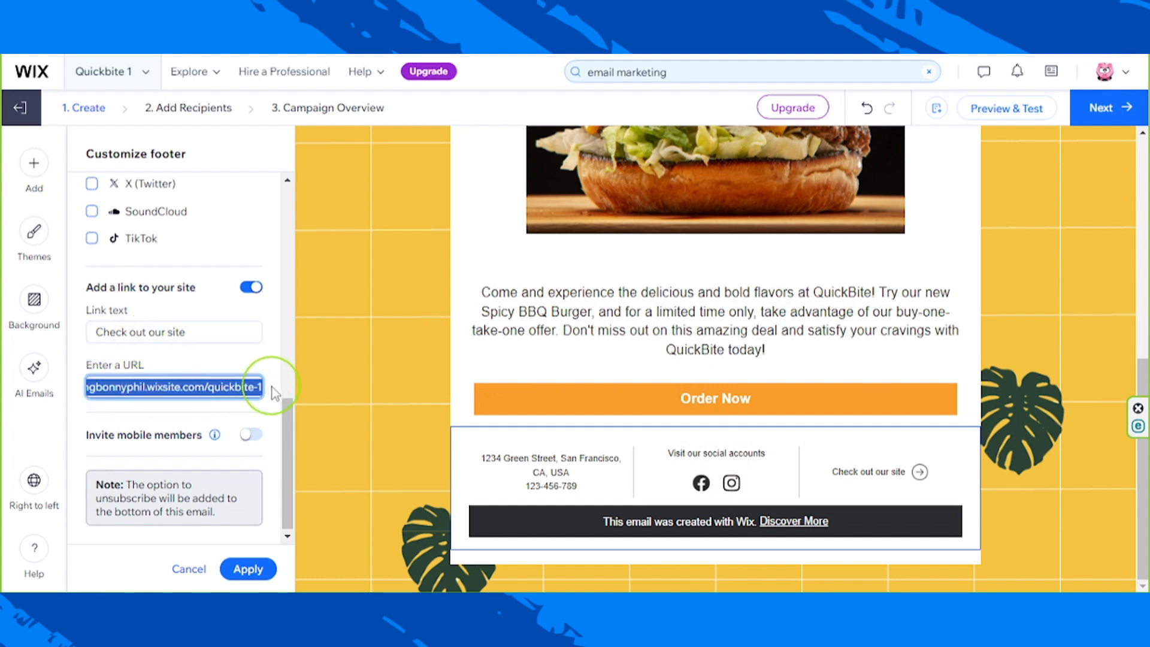
click(216, 332)
drag(218, 332, 87, 336)
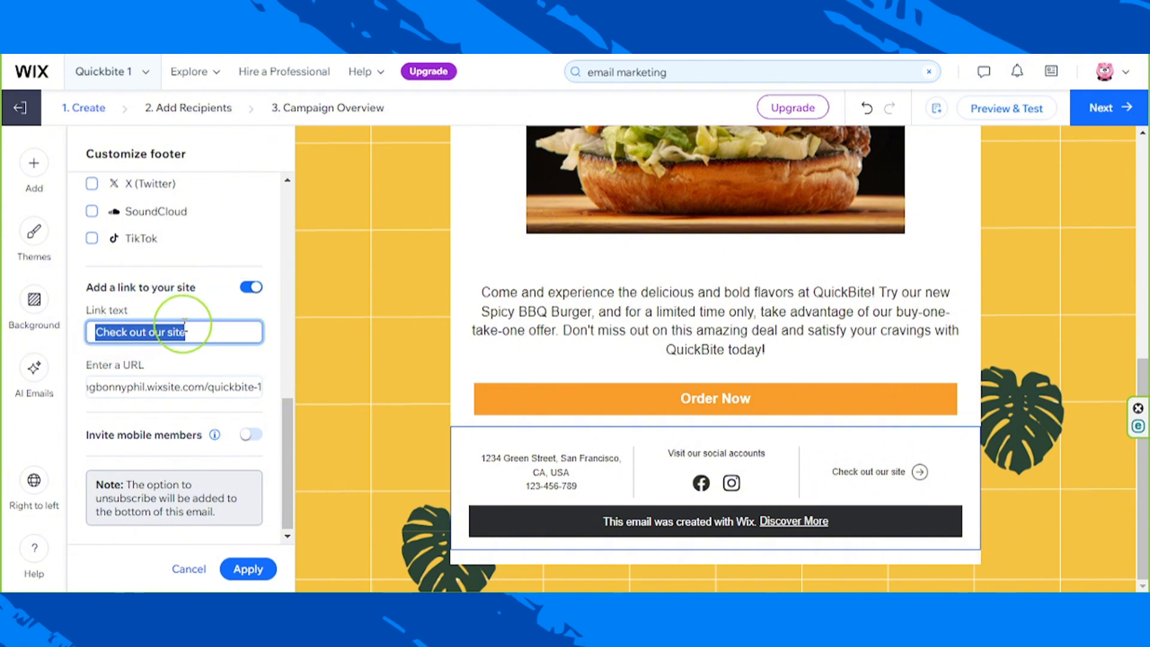
text(Visit Us)
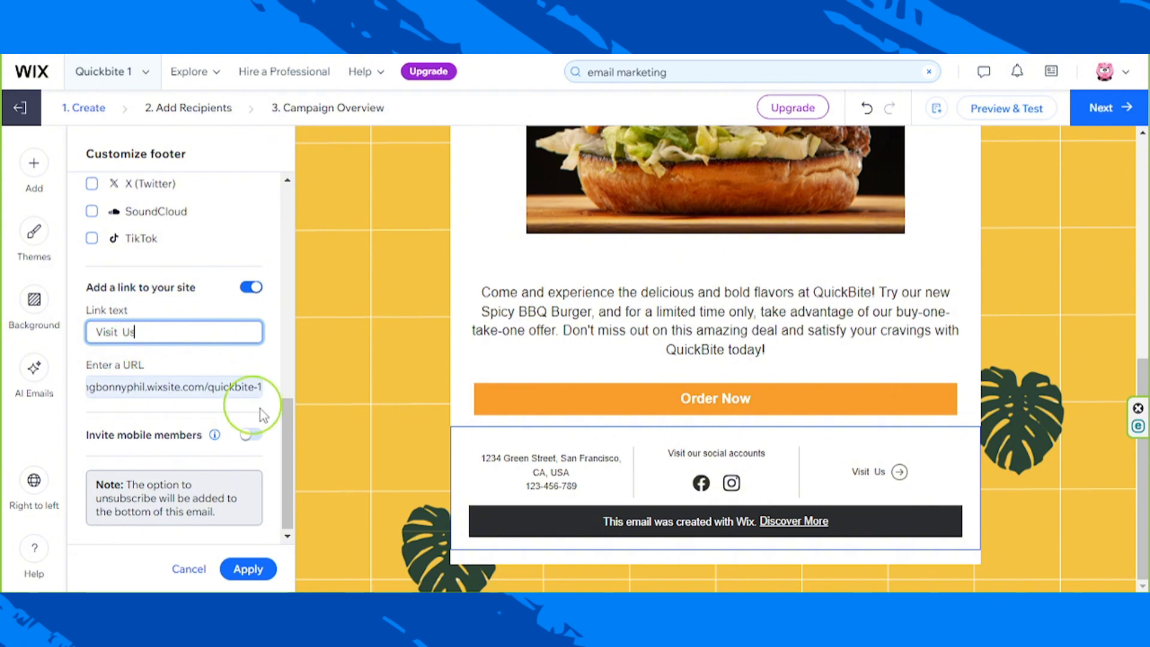
click(286, 419)
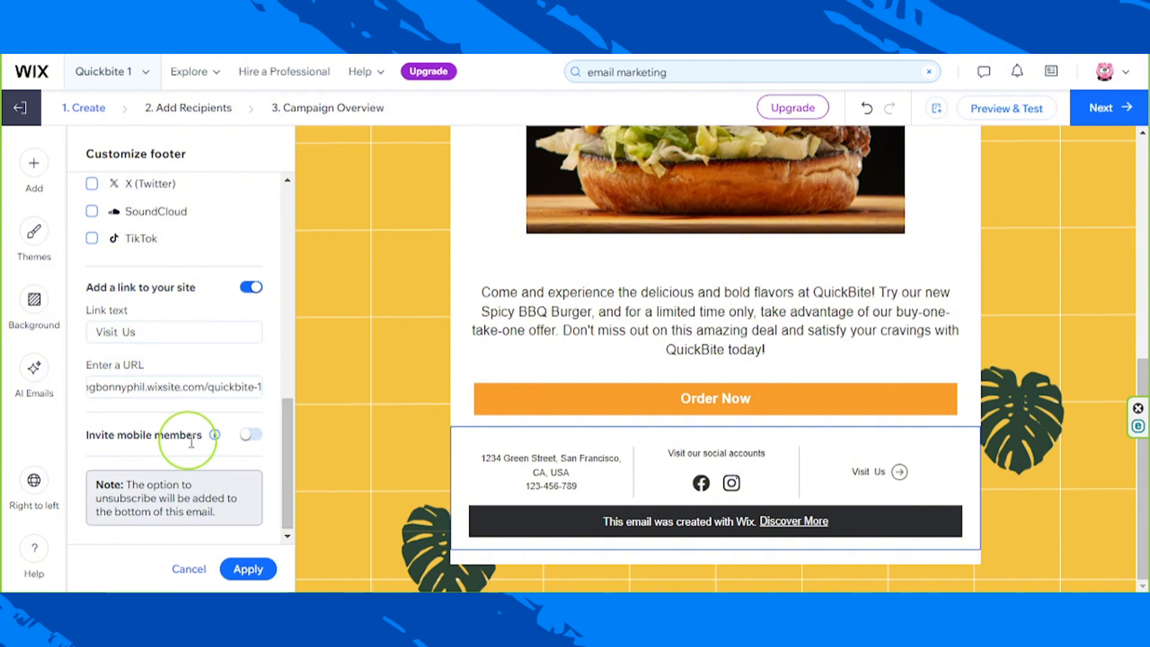
Enable the mobile members invitation in the footer, comparing the footer with and without it.
click(249, 434)
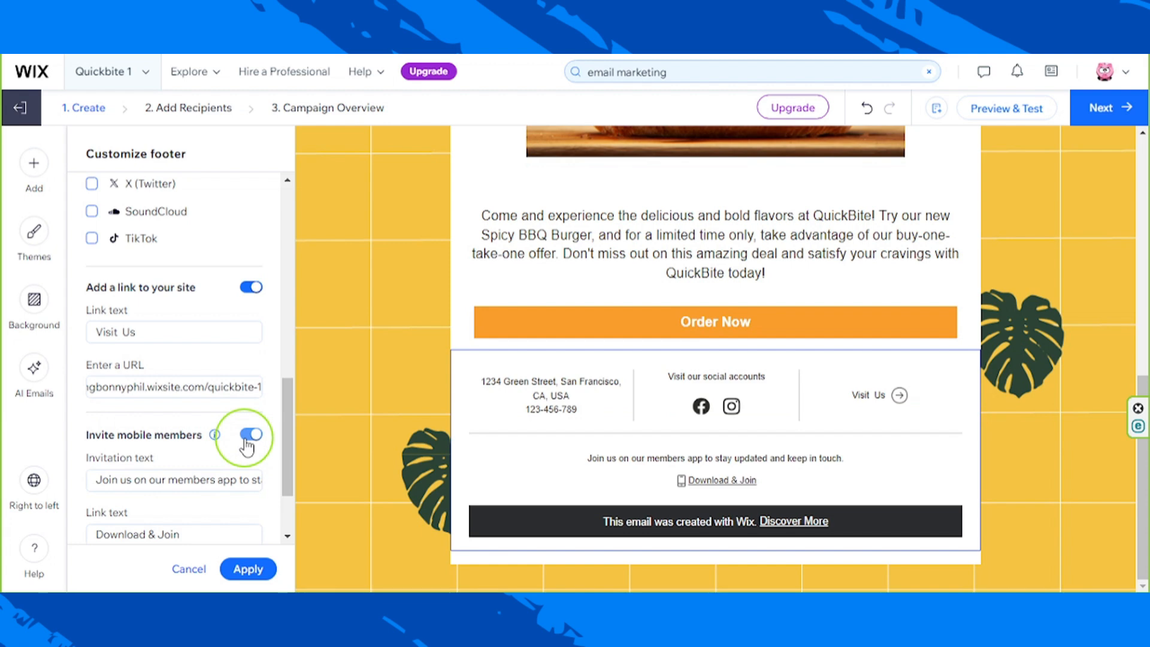
click(250, 436)
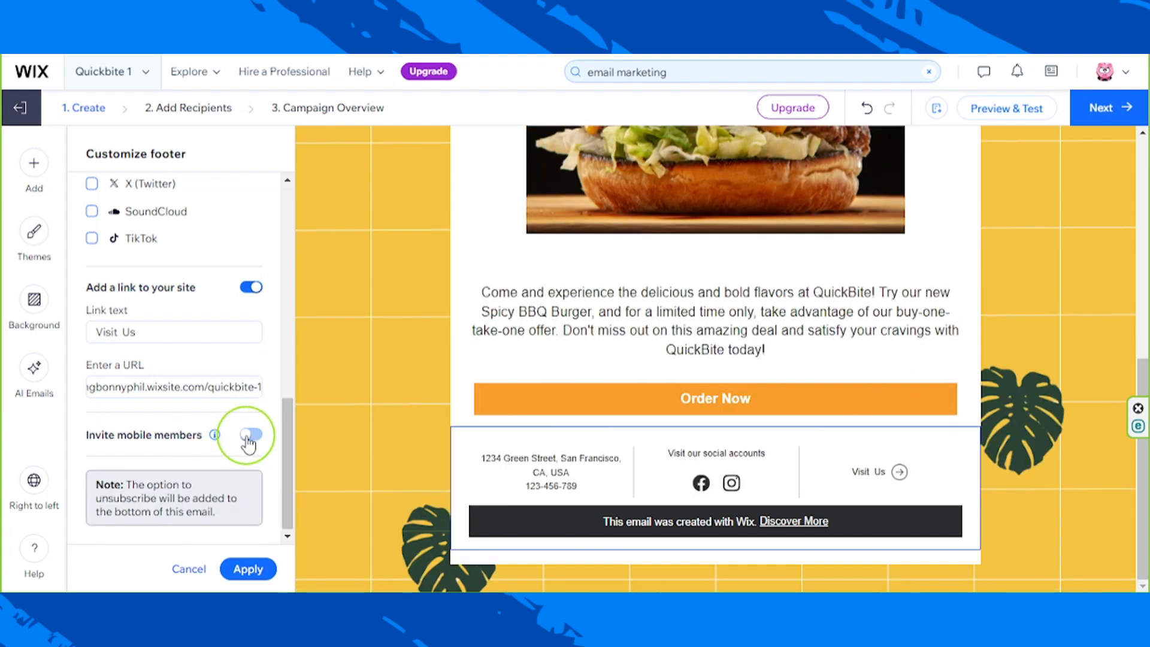
click(250, 436)
scroll(251, 443, down, 2)
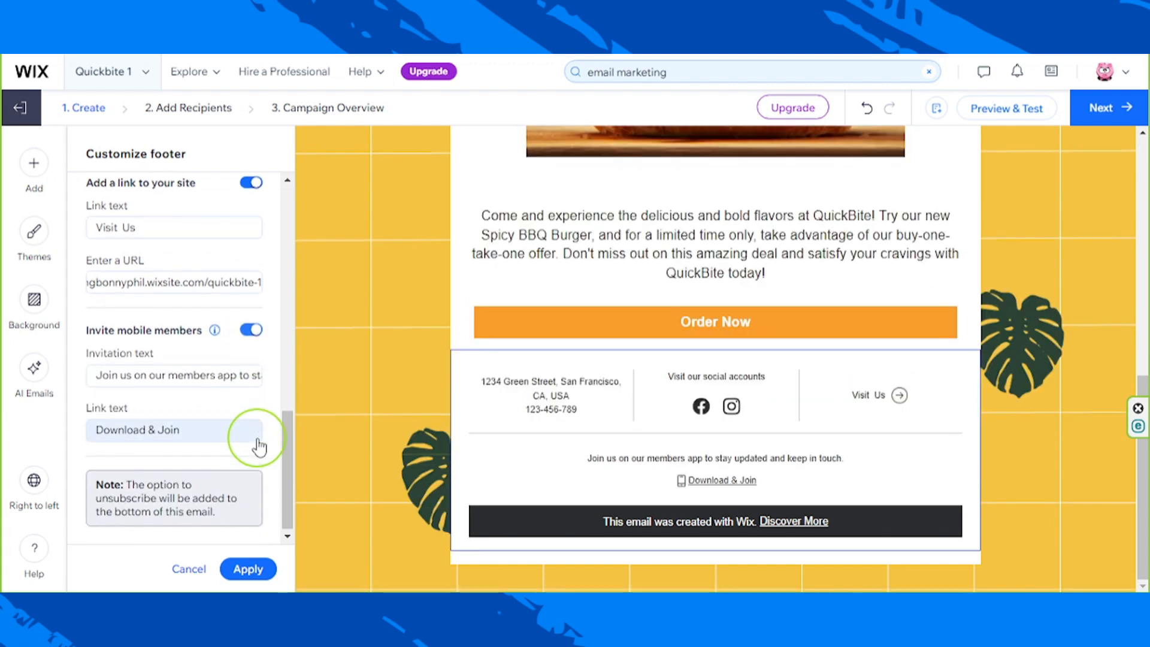
Examine the invitation text and link text of the footer's mobile members invitation.
click(99, 381)
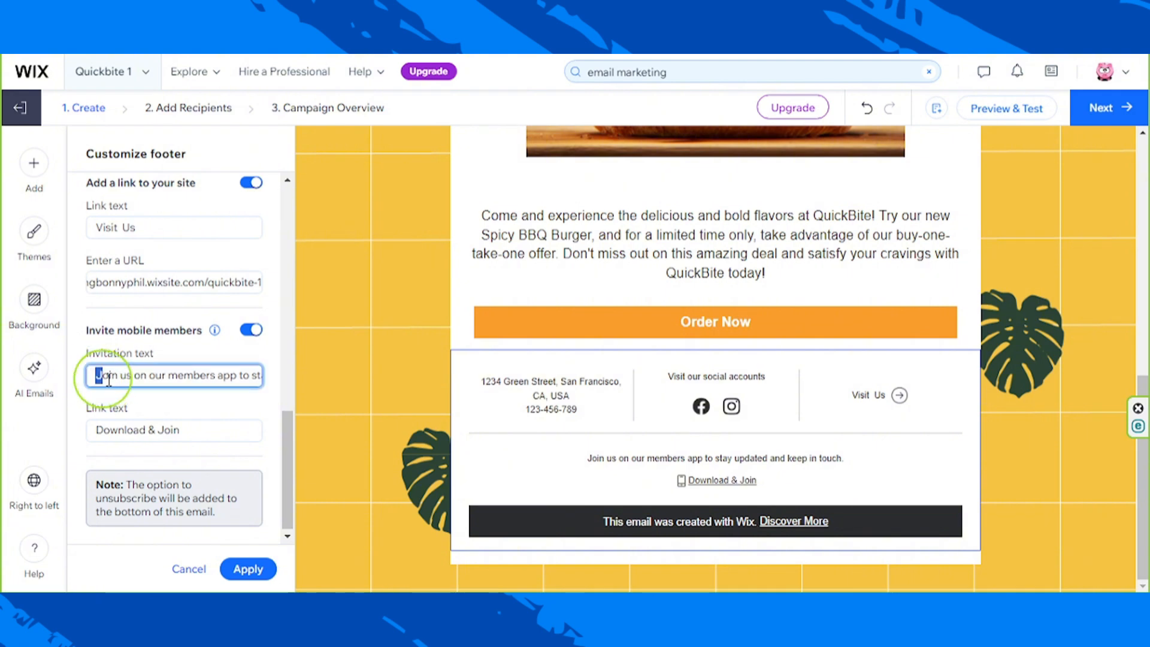
drag(91, 379, 285, 387)
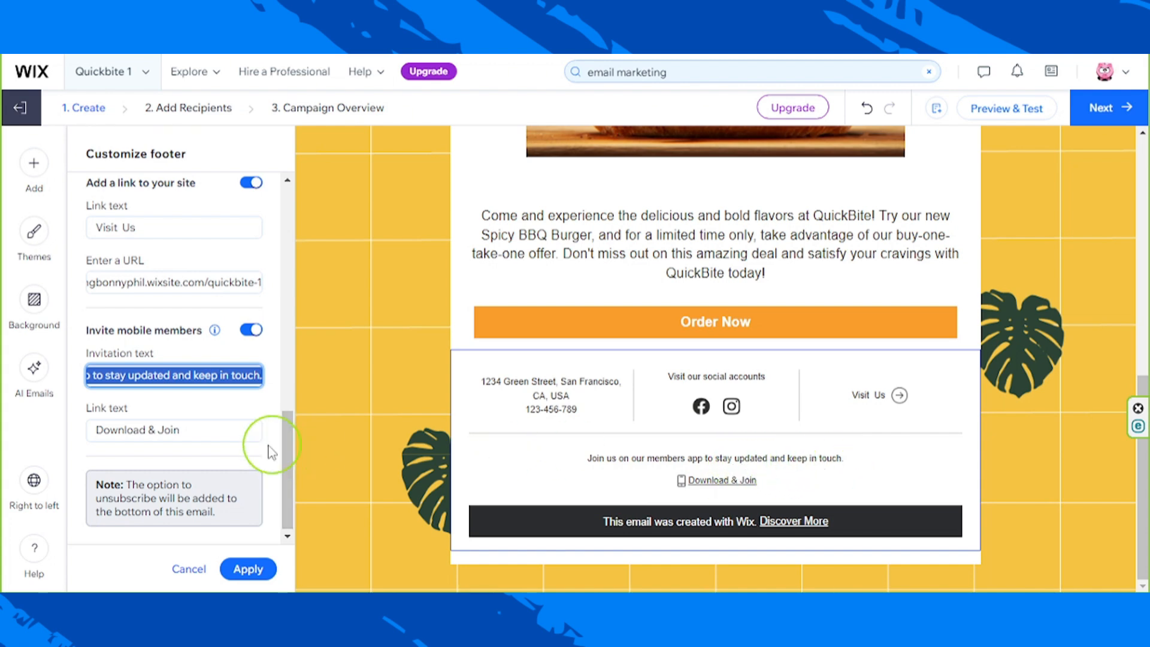
click(224, 430)
drag(225, 430, 63, 440)
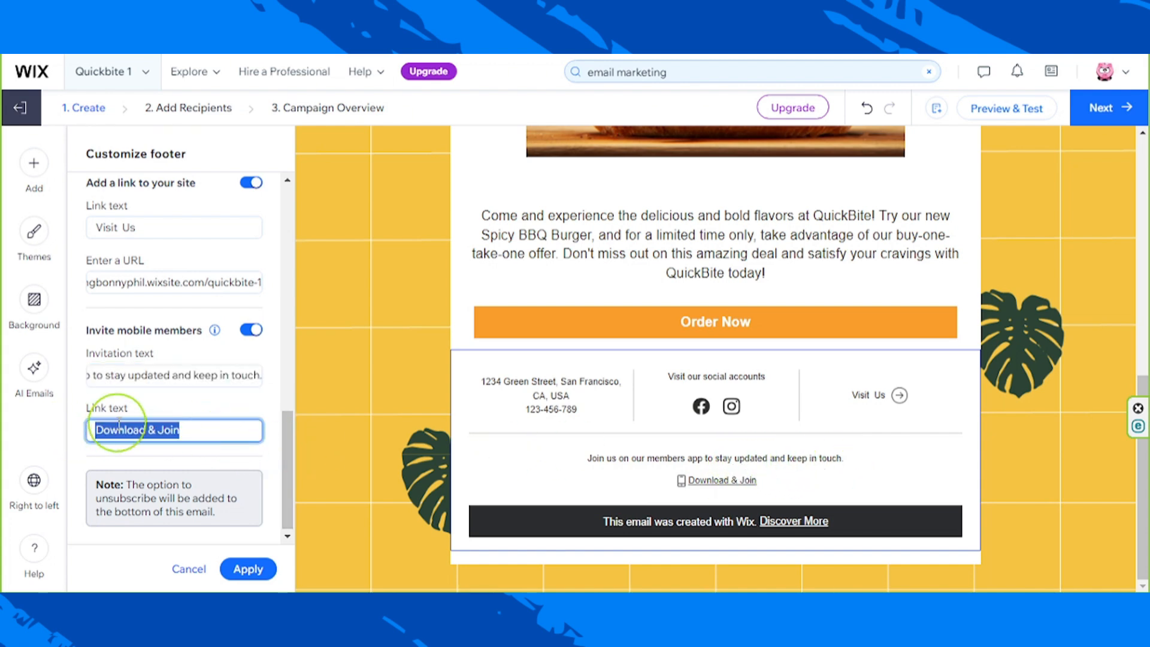
click(289, 427)
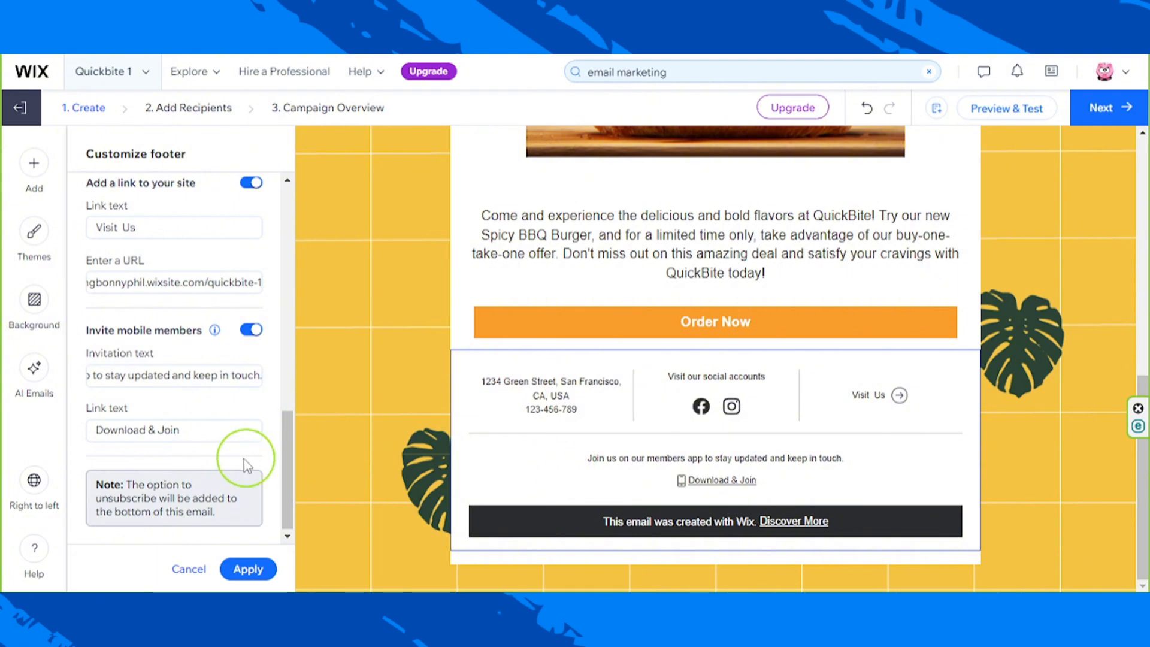
click(218, 429)
drag(218, 428, 56, 424)
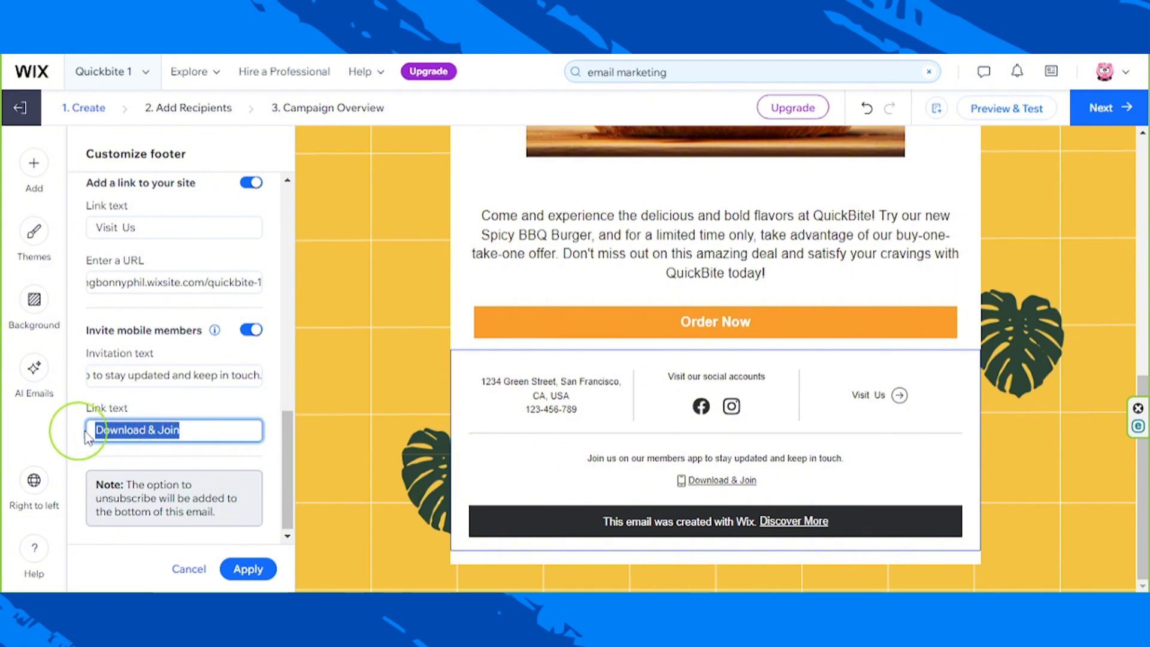
click(184, 436)
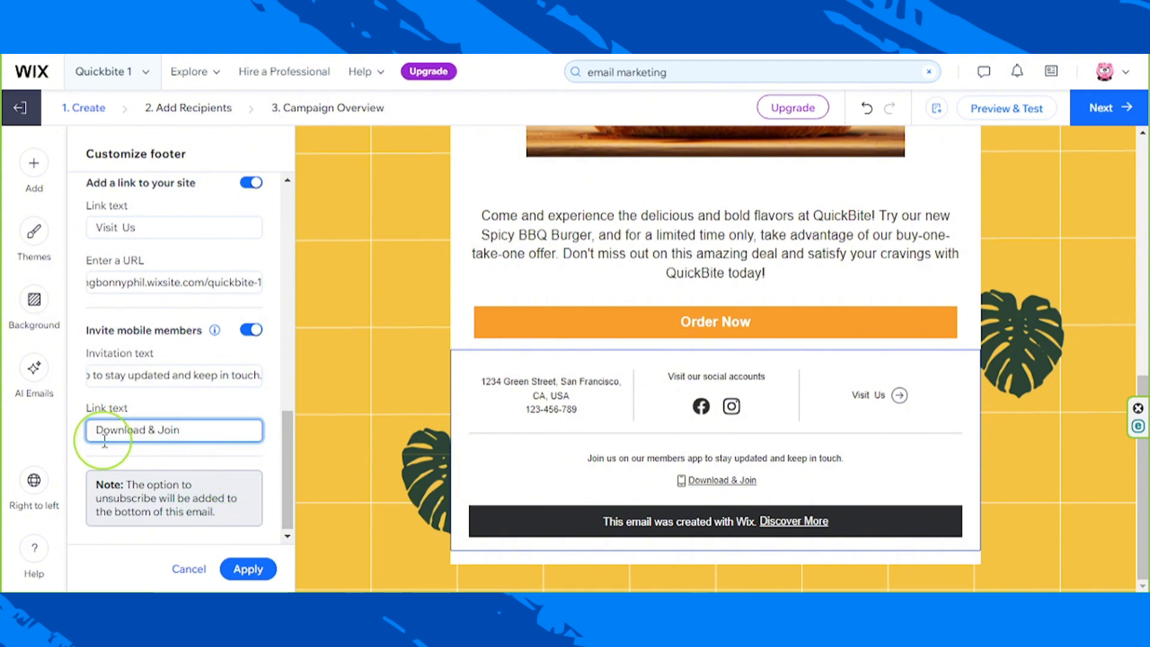
Turn off the footer's mobile members invitation and apply the footer customization.
drag(197, 433, 76, 425)
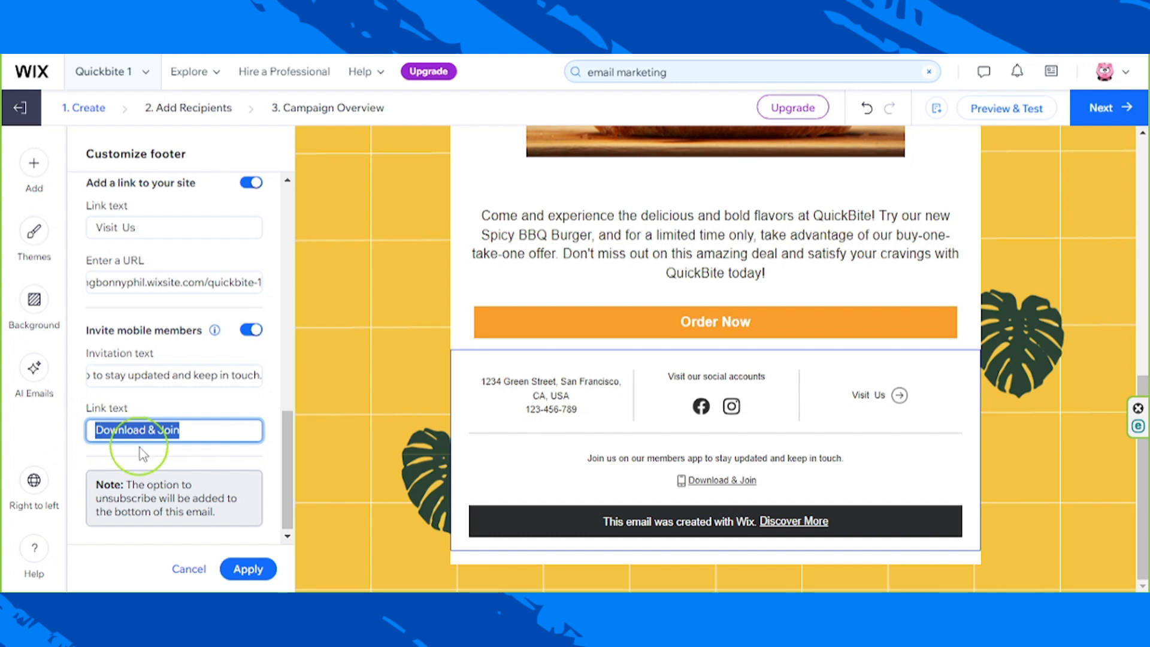
click(173, 495)
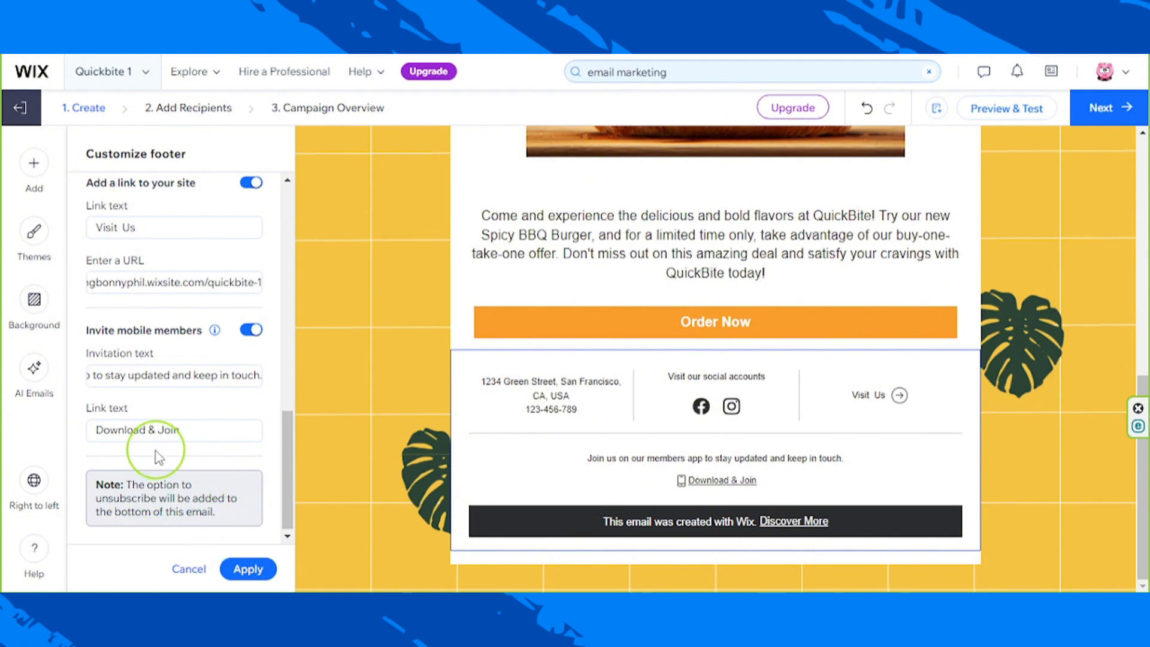
click(252, 329)
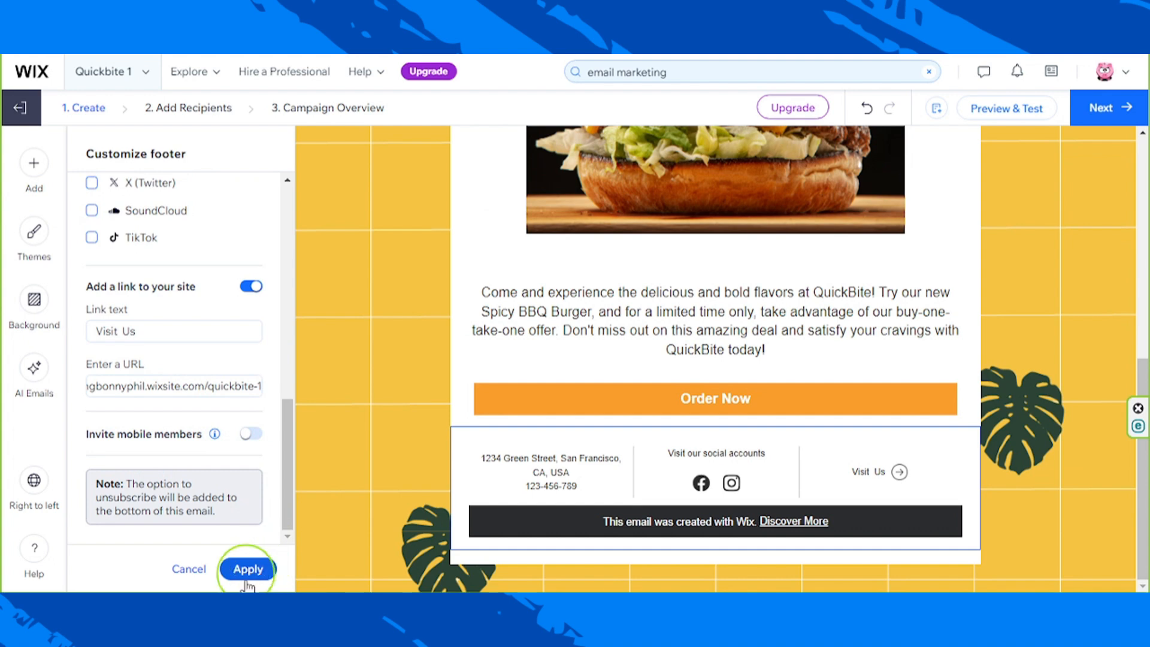
click(266, 574)
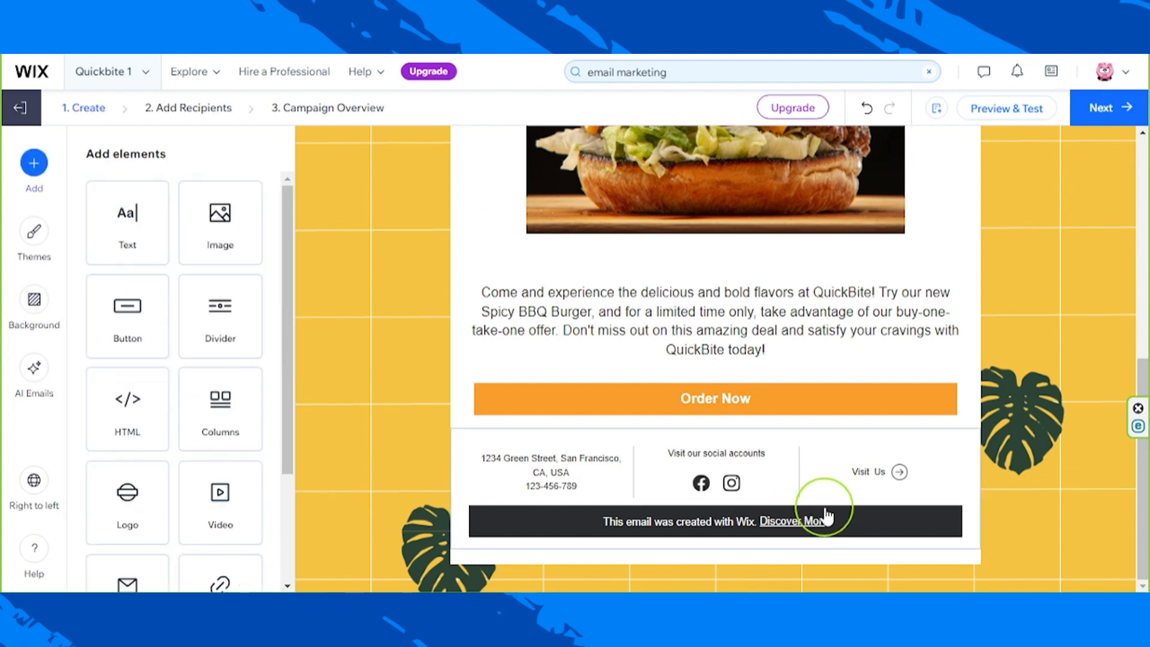
Review the whole email layout in the editor, from the headline to the footer.
scroll(1027, 524, up, 4)
scroll(1029, 519, up, 4)
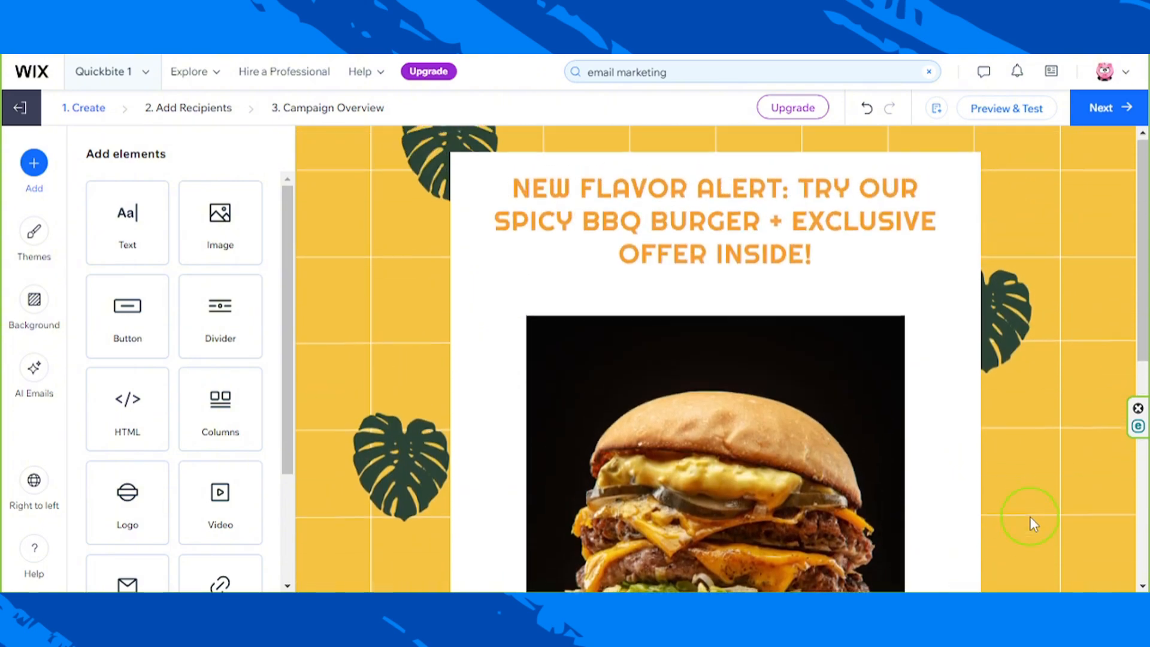
scroll(1029, 516, down, 8)
scroll(1029, 516, up, 8)
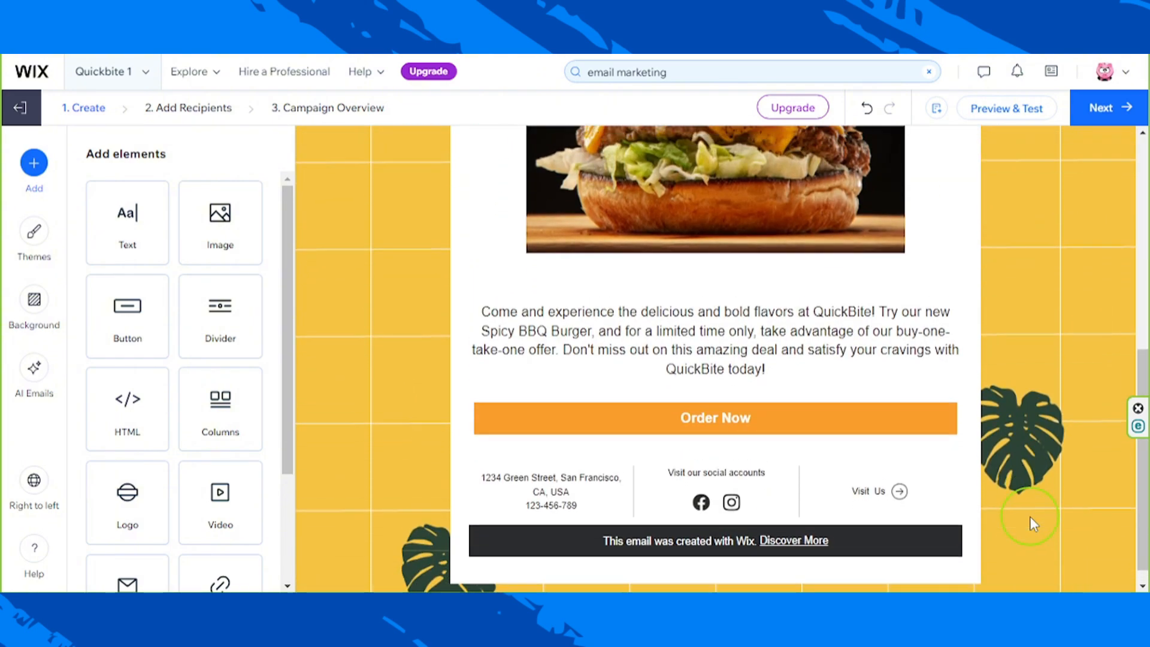
scroll(1030, 513, down, 10)
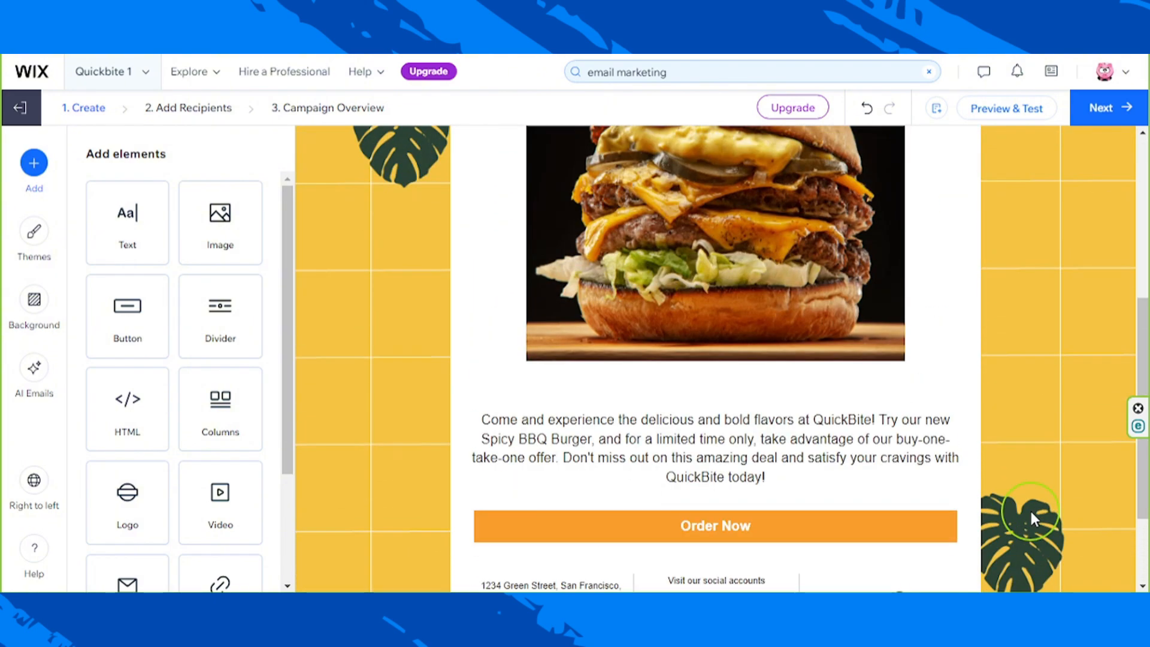
scroll(1030, 511, up, 8)
scroll(1030, 510, up, 2)
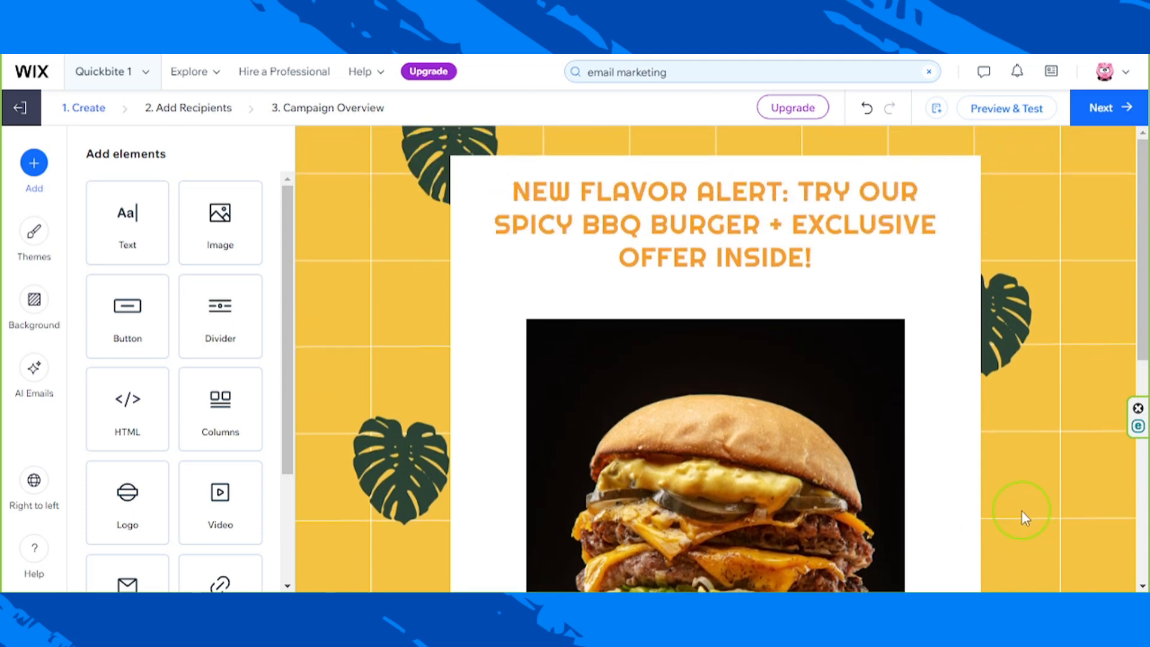
Preview the email in the desktop and mobile views, checking it from headline to footer.
click(1011, 114)
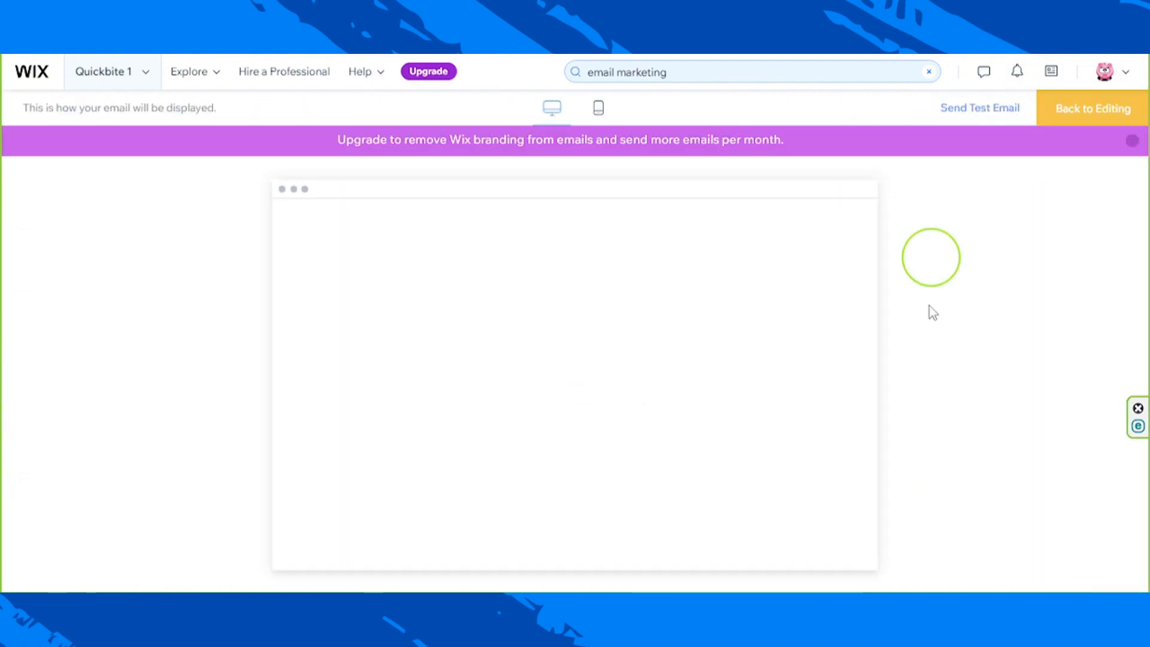
scroll(869, 422, down, 10)
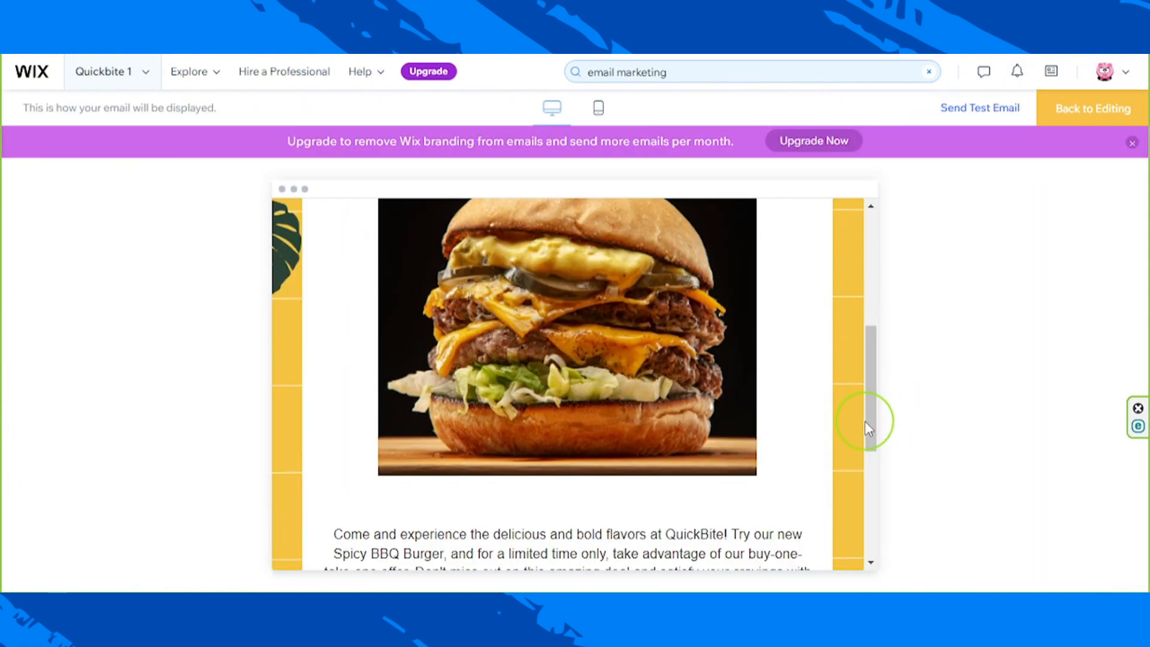
scroll(863, 420, up, 10)
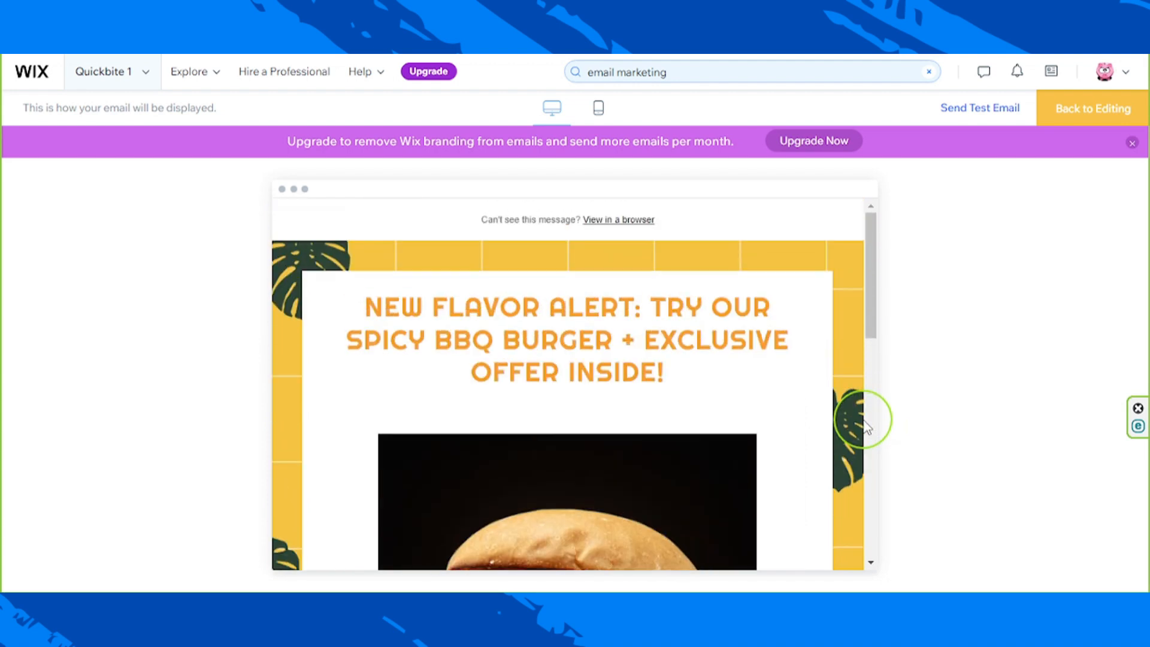
click(599, 108)
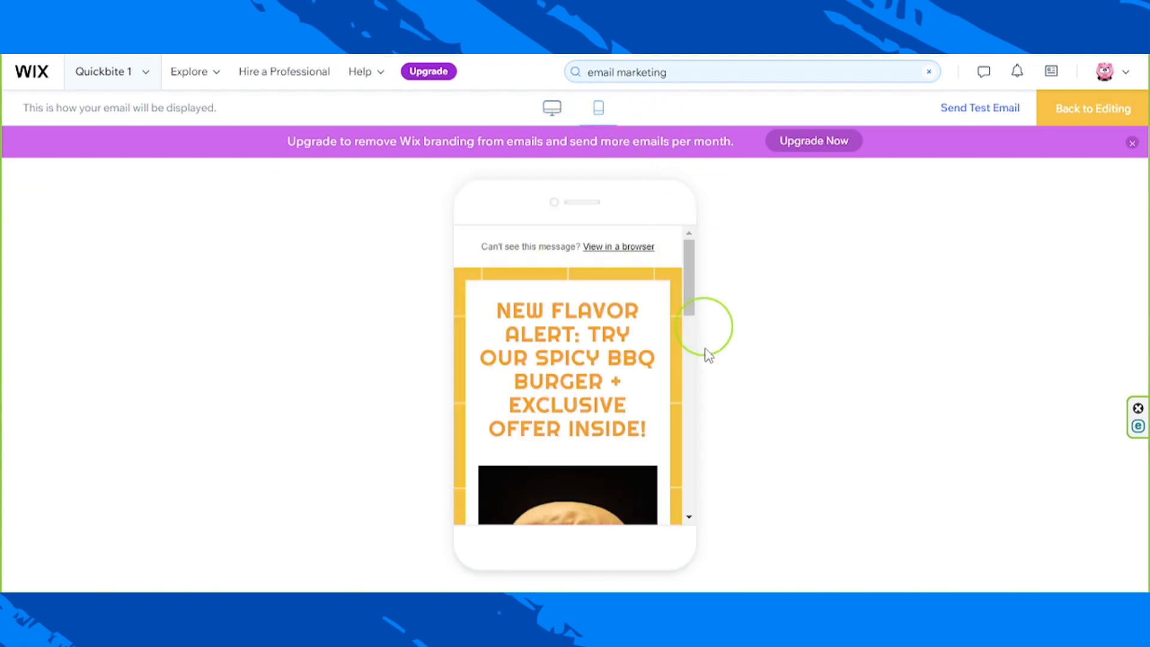
scroll(675, 406, down, 1)
scroll(675, 406, down, 10)
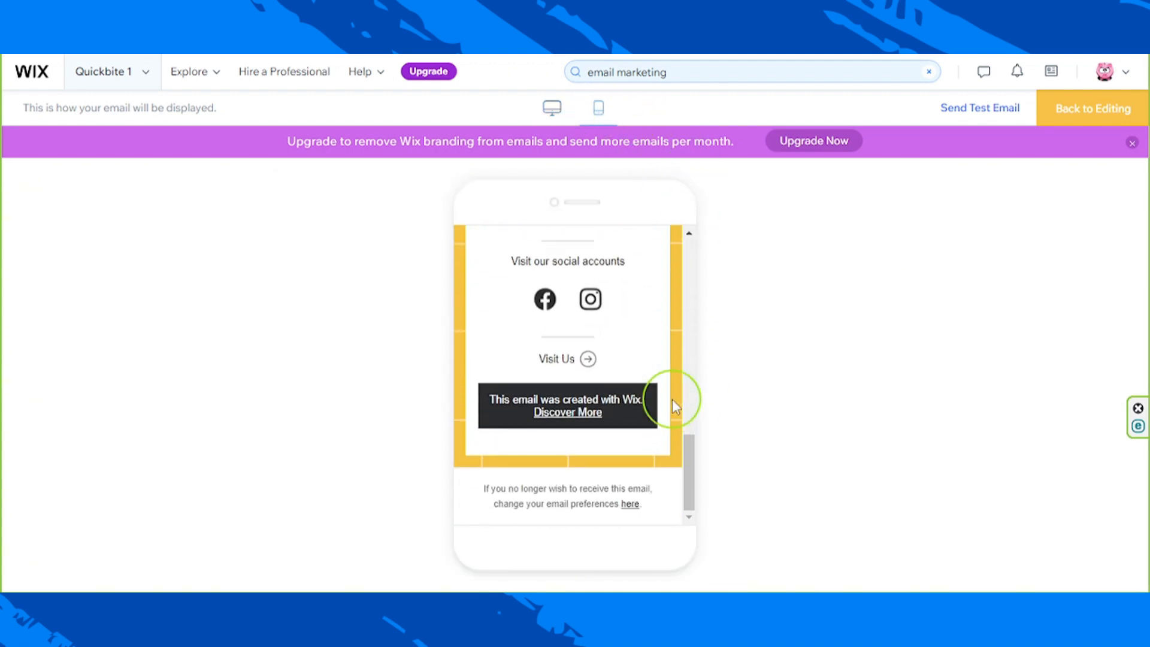
scroll(671, 400, up, 10)
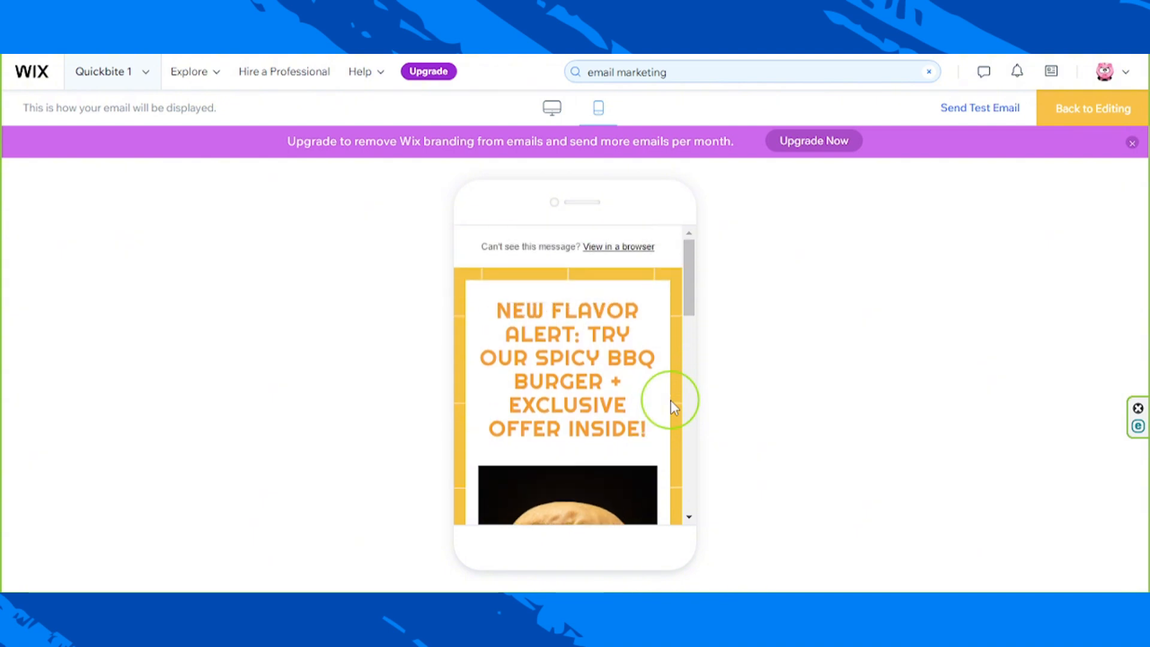
click(559, 115)
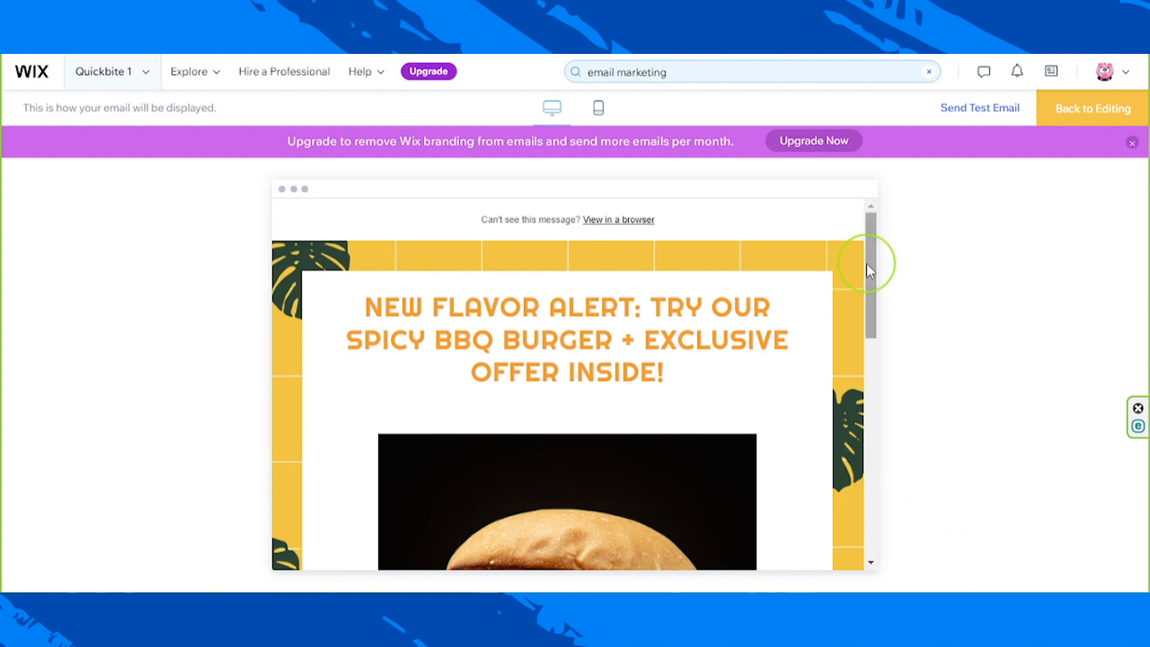
mouse_move(869, 258)
mouse_down()
mouse_move(869, 479)
mouse_move(872, 236)
mouse_up()
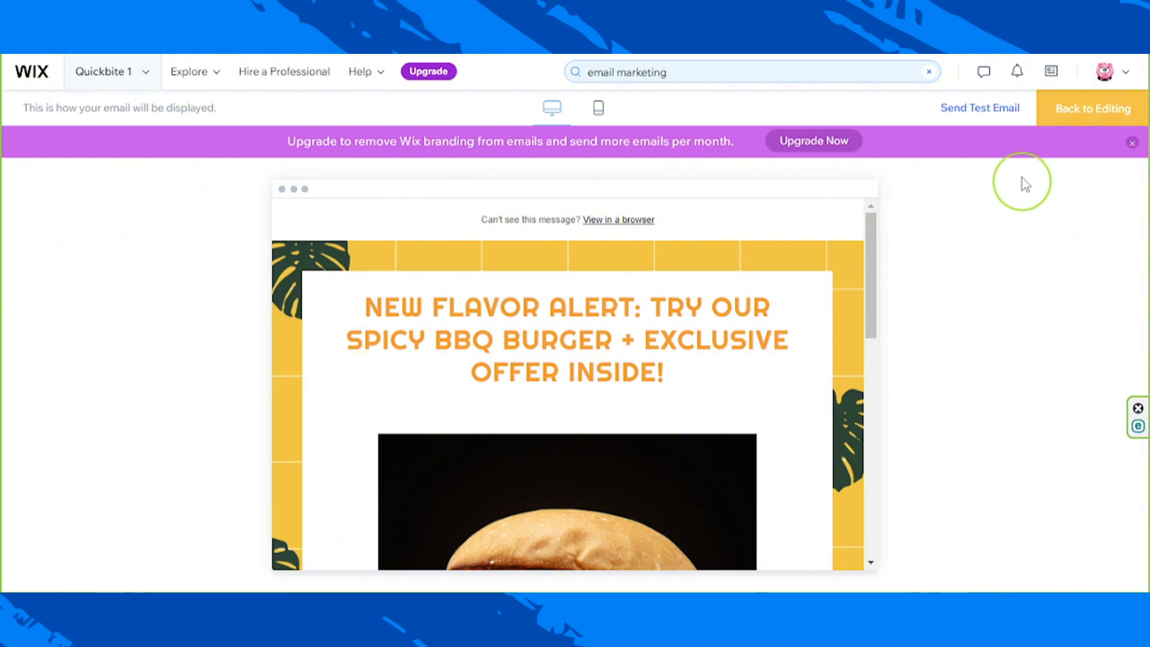
Examine the recipient, subject, sender's name and reply-to fields of the test email form, then return to editing without sending.
click(982, 111)
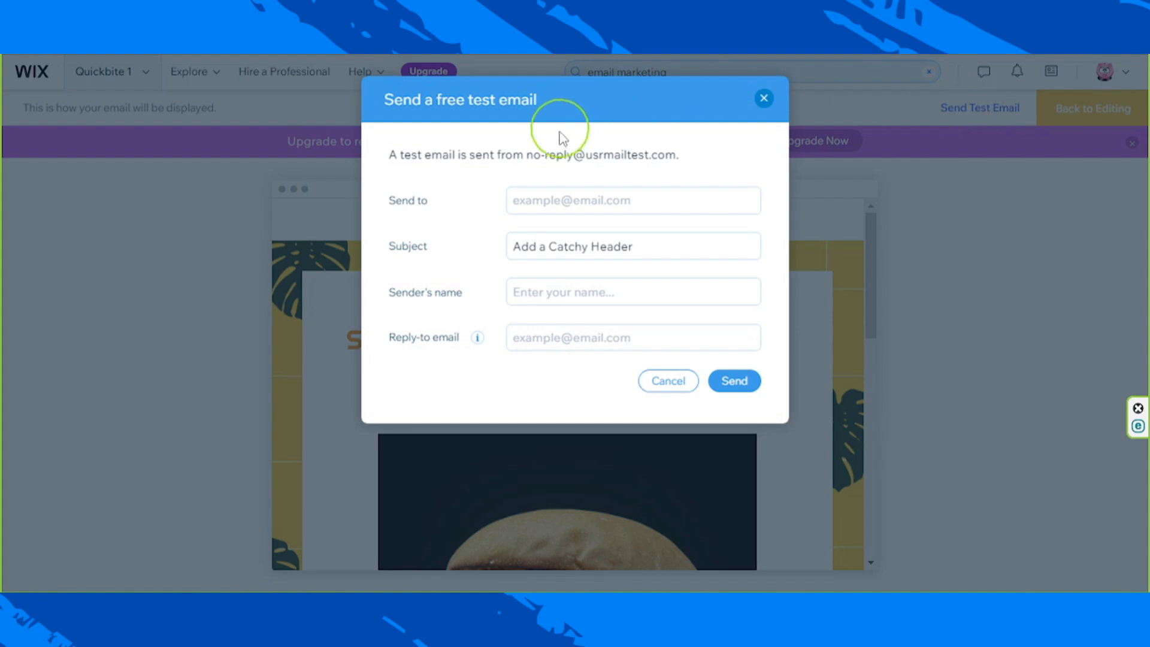
click(553, 202)
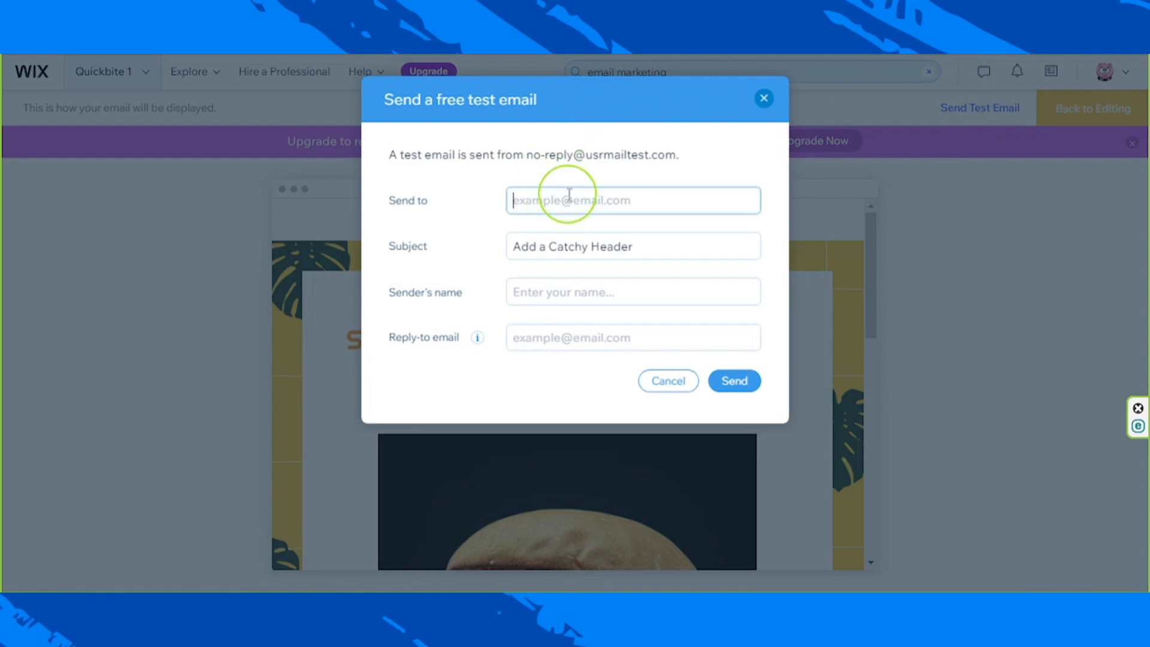
click(650, 246)
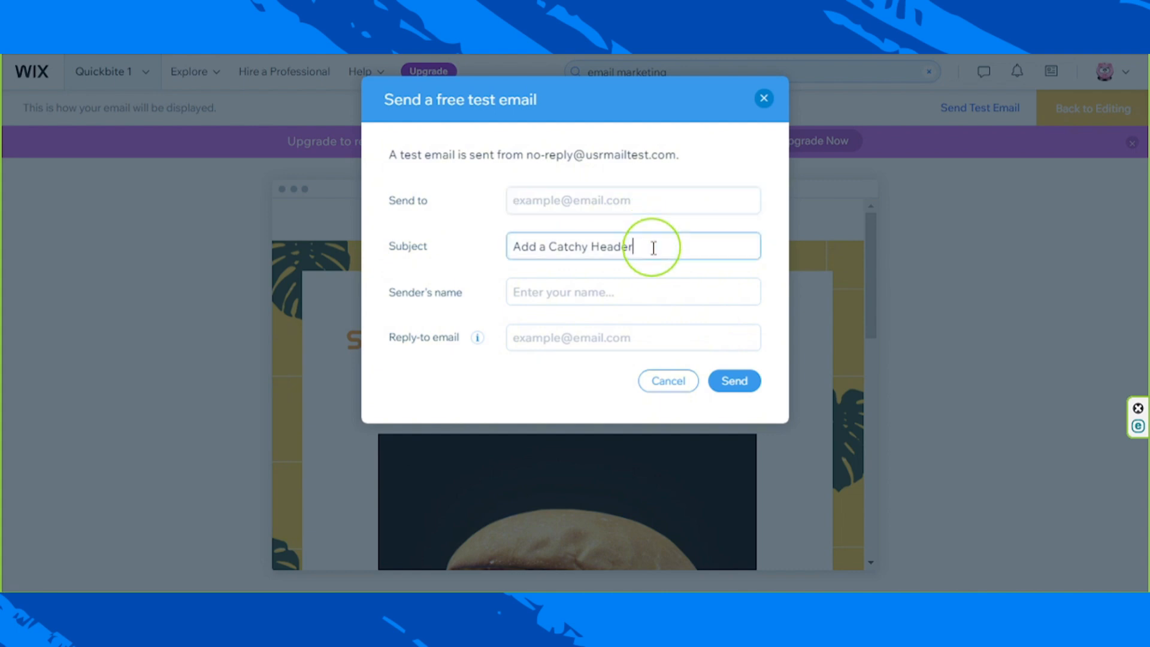
drag(699, 249, 488, 250)
click(513, 291)
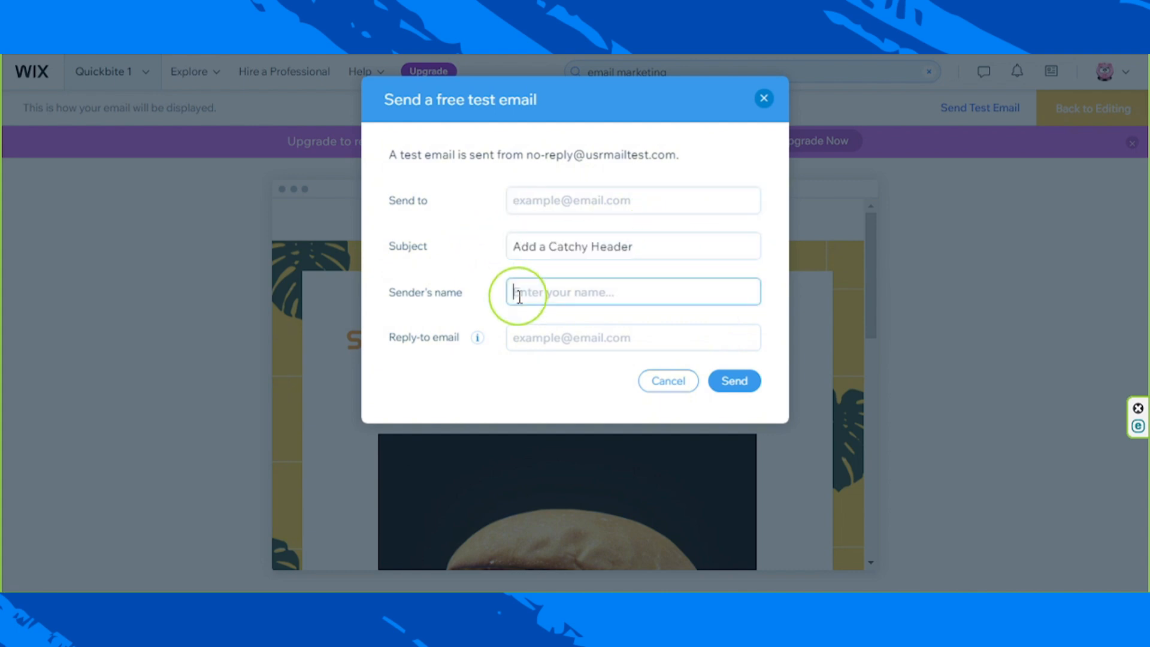
click(533, 338)
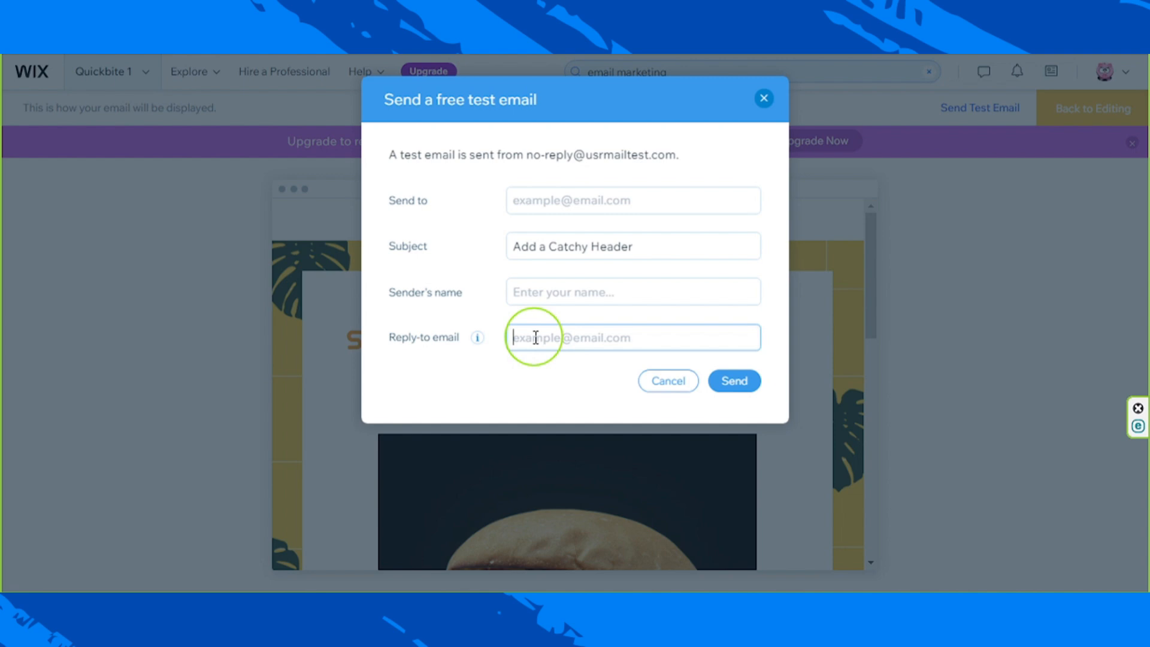
click(764, 99)
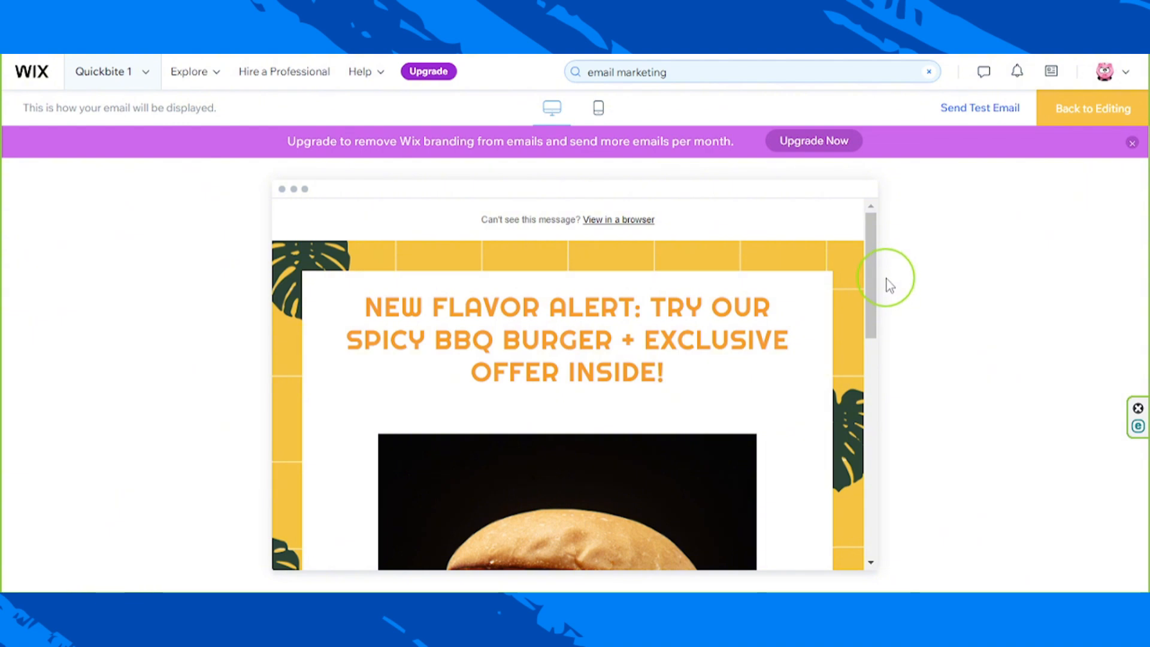
click(1086, 115)
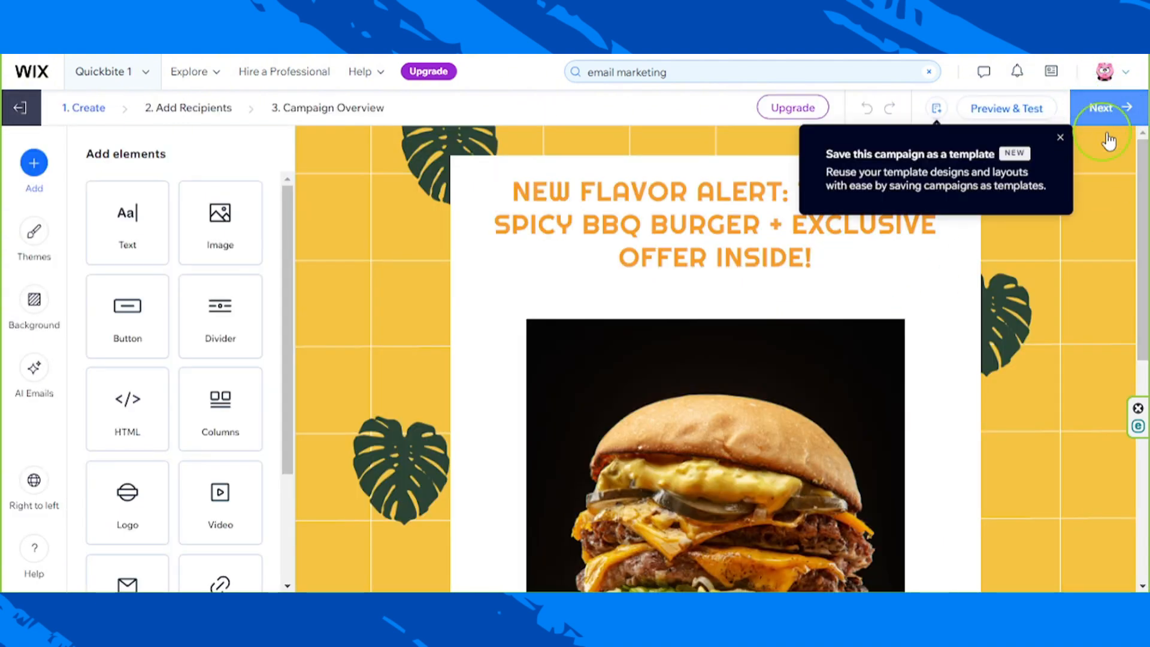
Set the campaign's recipients to the "All" contacts label and continue to the campaign overview.
click(1104, 109)
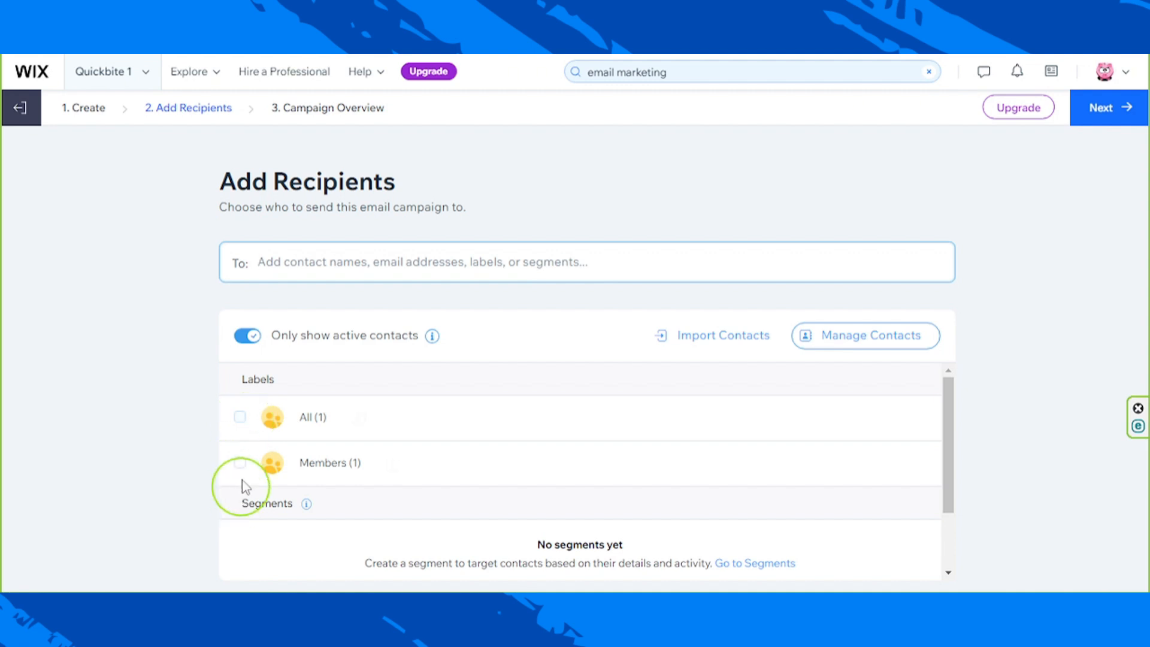
click(240, 418)
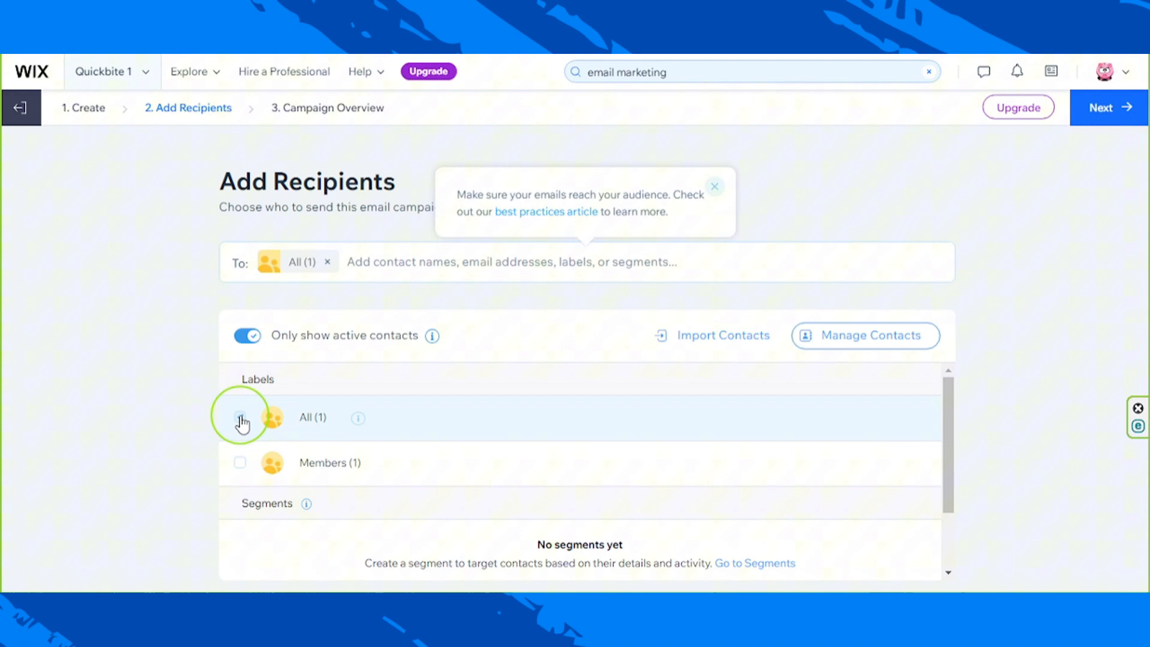
click(714, 186)
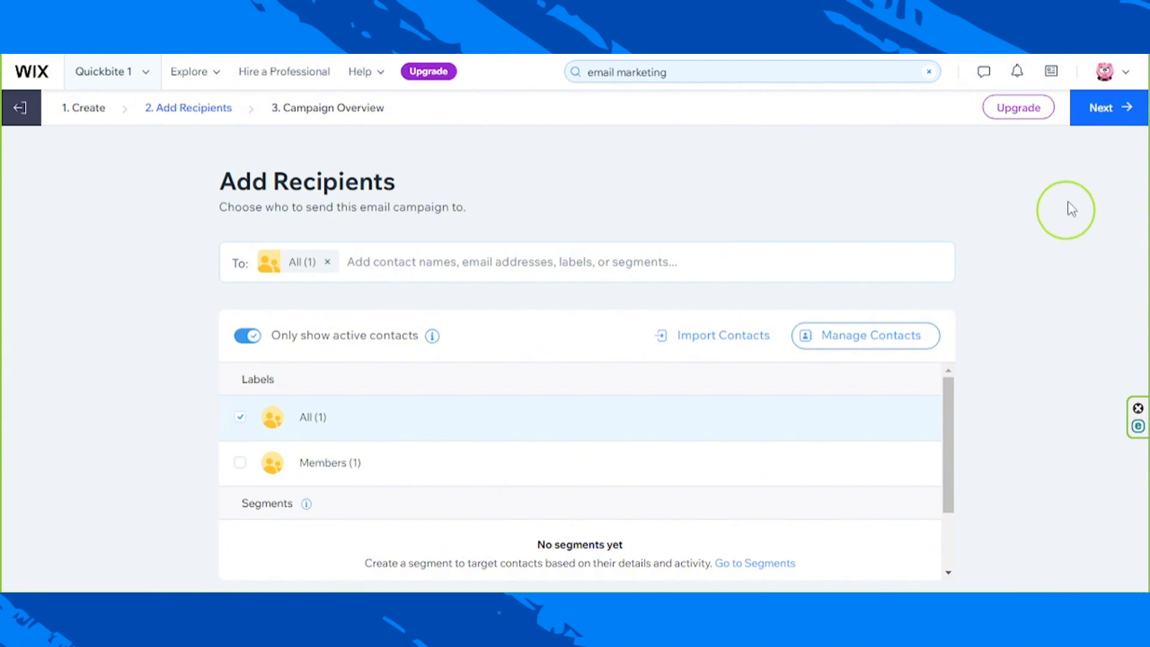
click(1095, 117)
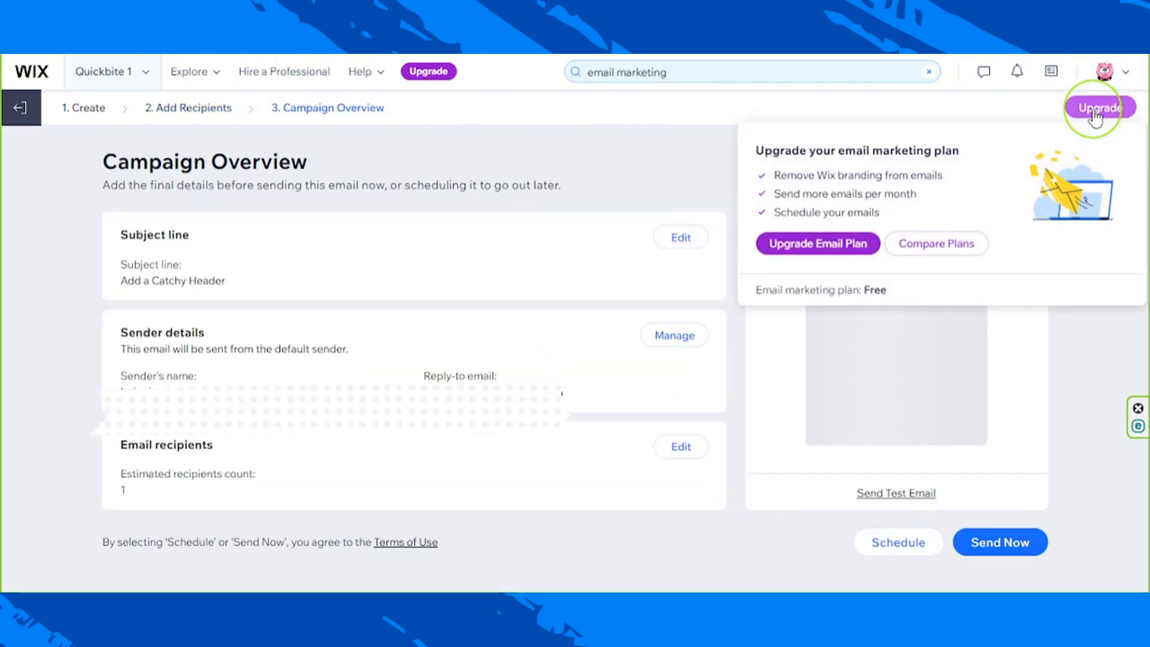